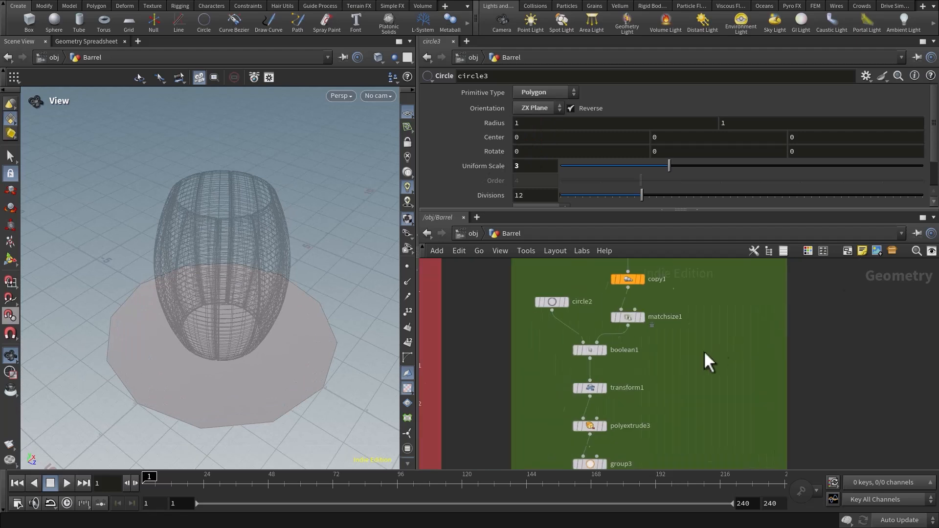
# Turn off the template display of the OUT_planks null so the barrel planks are hidden.
pyautogui.moveTo(666, 450); pyautogui.dragTo(661, 261, button='middle')
pyautogui.moveTo(601, 460)
pyautogui.mouseDown(button='middle')
pyautogui.moveTo(682, 259)
pyautogui.moveTo(604, 343)
pyautogui.moveTo(606, 468)
pyautogui.mouseUp(button='middle')
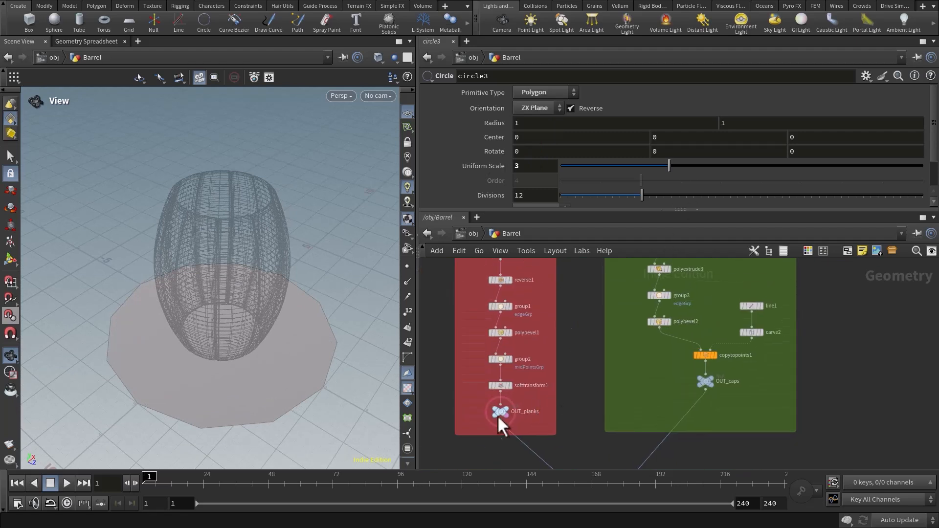
pyautogui.click(500, 419)
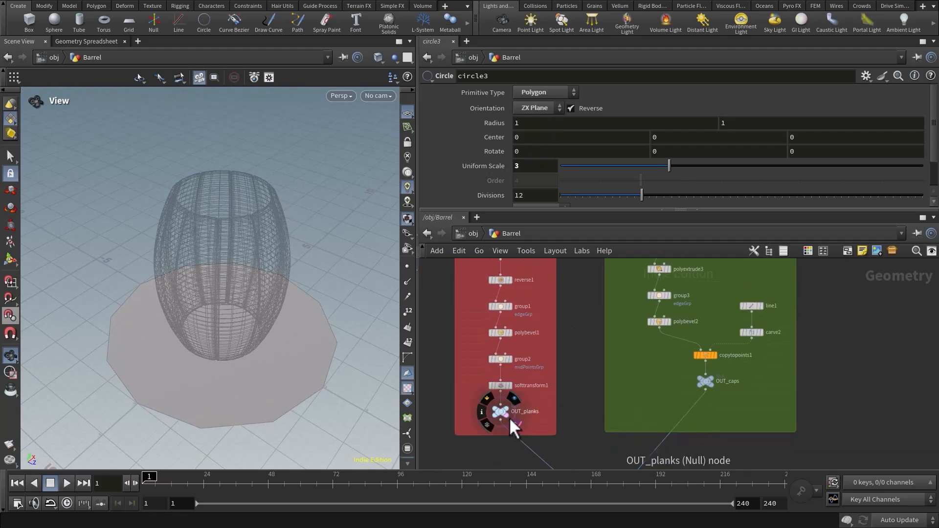
pyautogui.click(509, 416)
# Add a Convert Line node below circle3.
pyautogui.moveTo(831, 367); pyautogui.dragTo(588, 460, button='middle')
pyautogui.moveTo(728, 274); pyautogui.dragTo(553, 394, button='middle')
pyautogui.scroll(3, 580, 335)
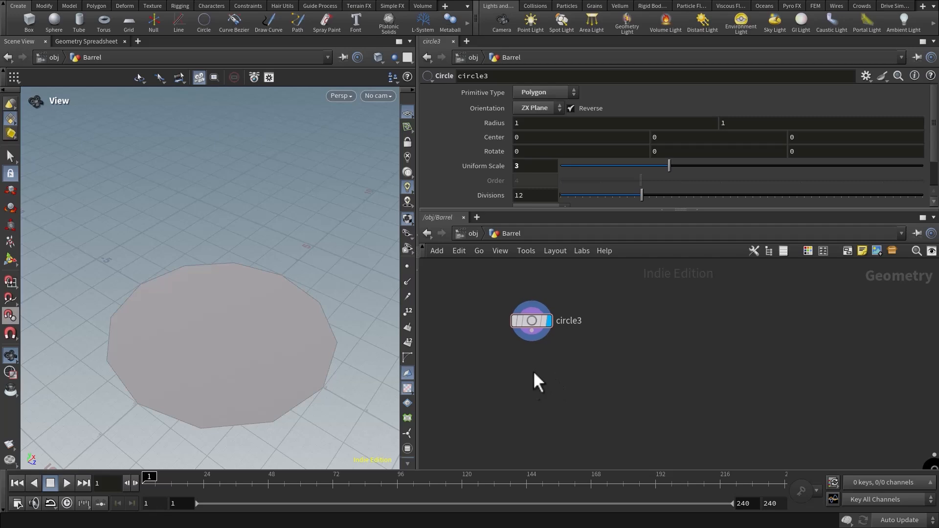
pyautogui.press('Tab')
pyautogui.write('co')
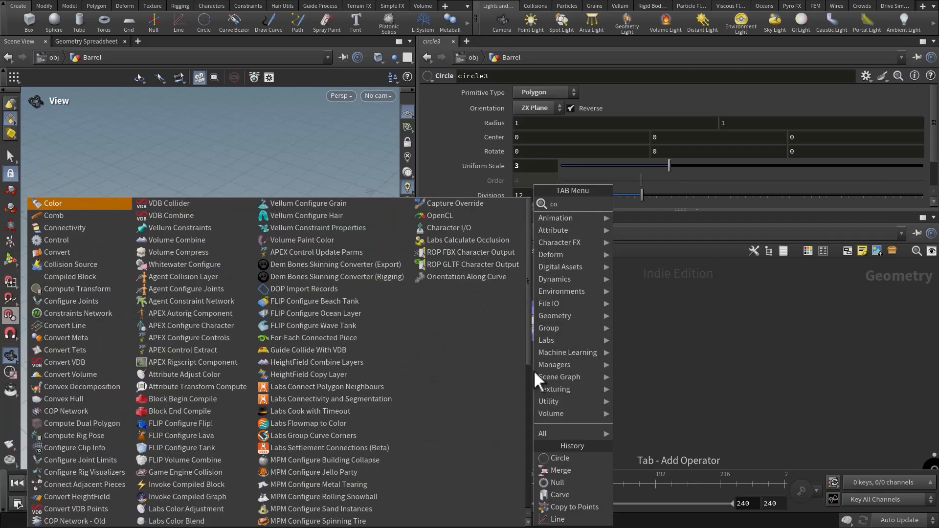
pyautogui.write('nvertline')
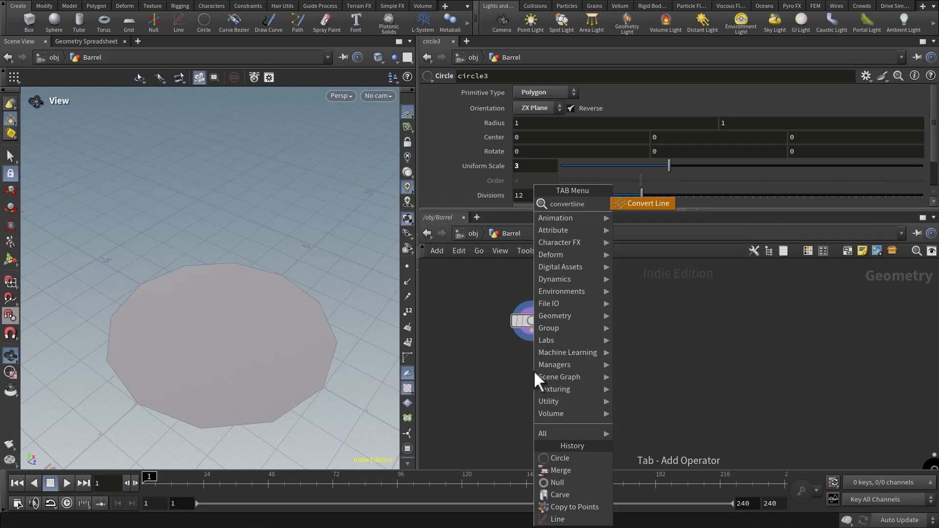
pyautogui.press('Return')
pyautogui.click(533, 372)
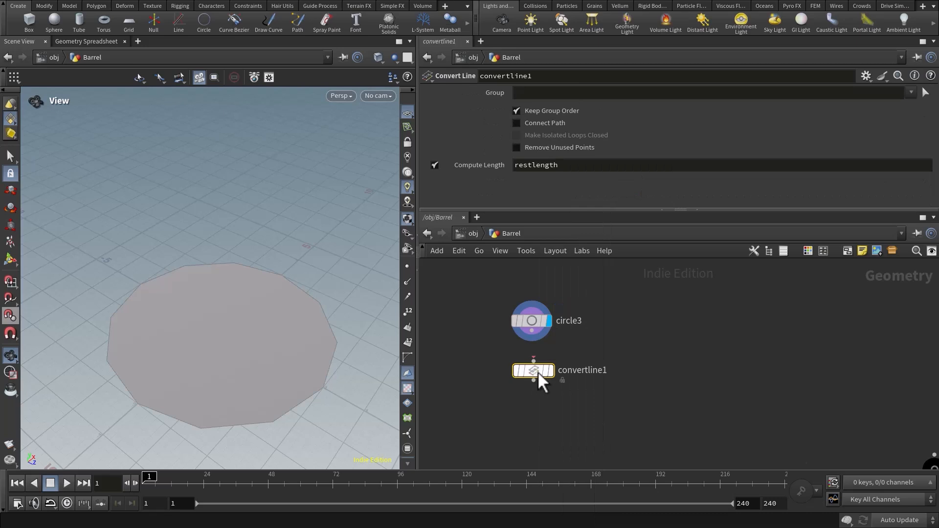
# Connect circle3's output to convertline1 and display the convertline1 result.
pyautogui.click(532, 332)
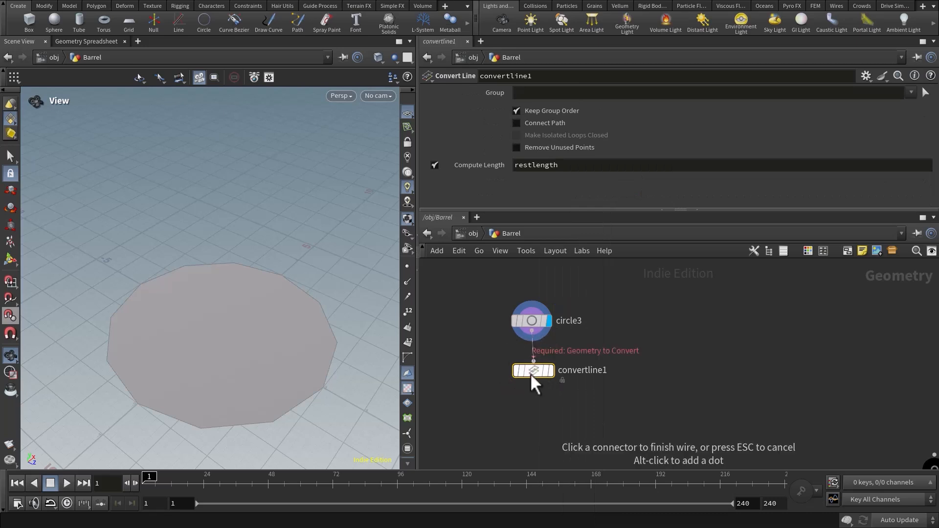
pyautogui.click(533, 370)
pyautogui.click(548, 369)
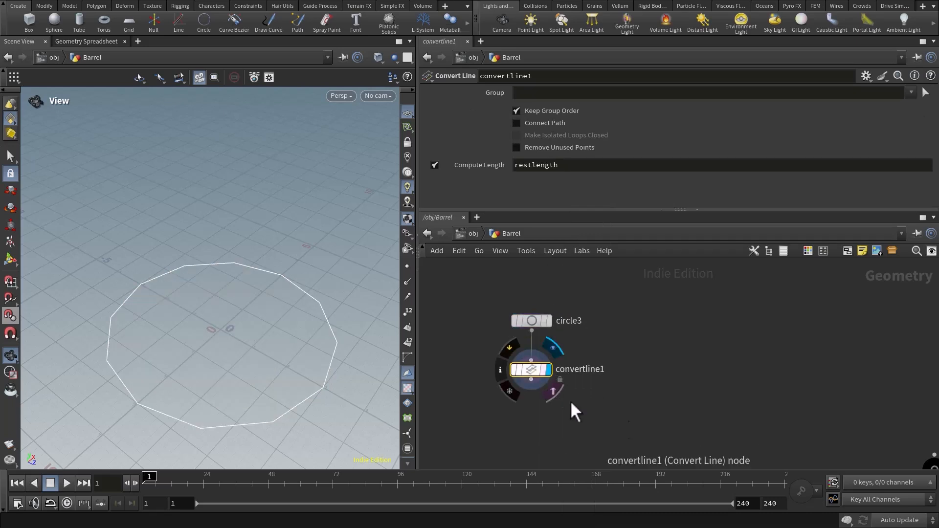
pyautogui.scroll(-3, 256, 322)
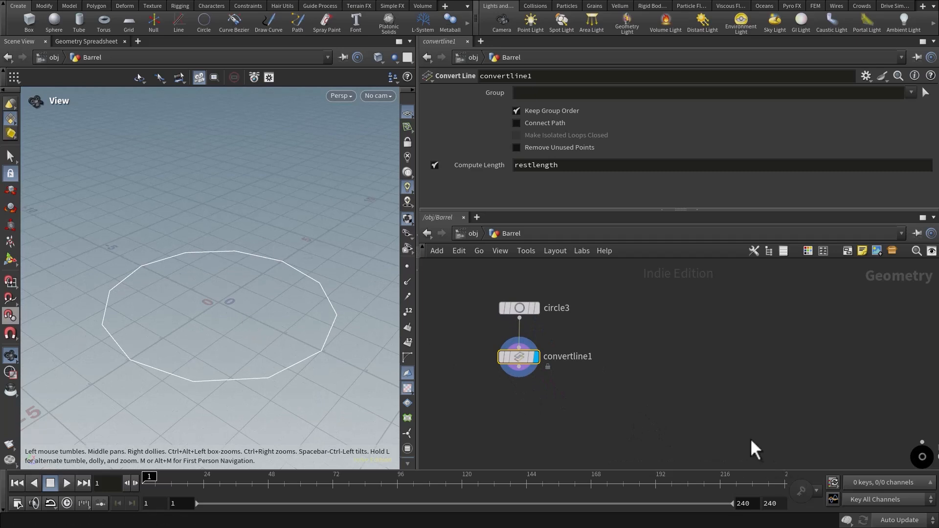
# Set the number of divisions of circle3 to 24.
pyautogui.click(503, 308)
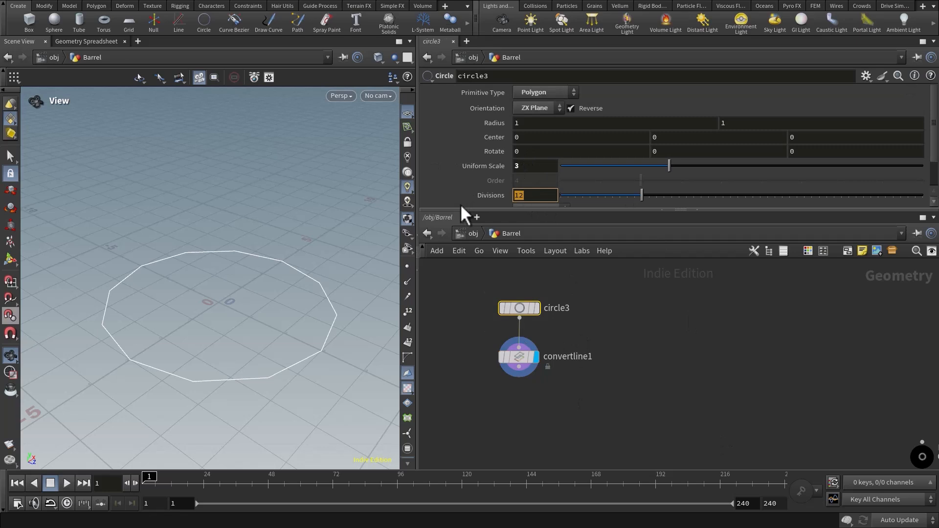
pyautogui.write('24')
pyautogui.press('Return')
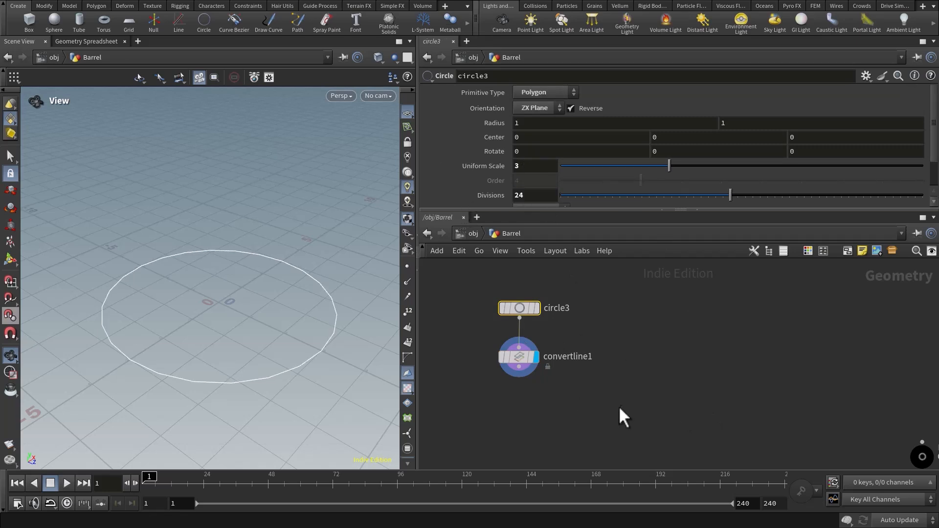
# Add a PolyExtrude node fed by convertline1 and make it the displayed node.
pyautogui.moveTo(618, 402); pyautogui.dragTo(586, 417, button='middle')
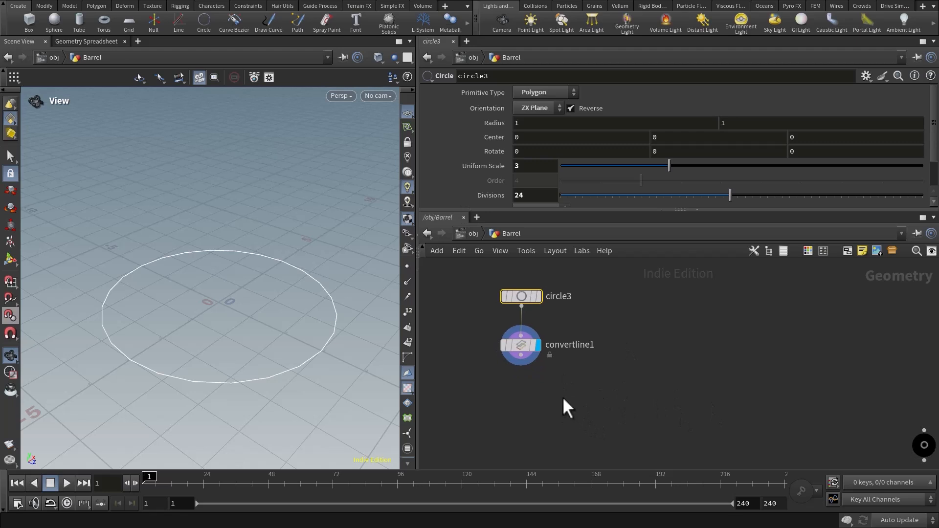
pyautogui.press('Tab')
pyautogui.write('polyext')
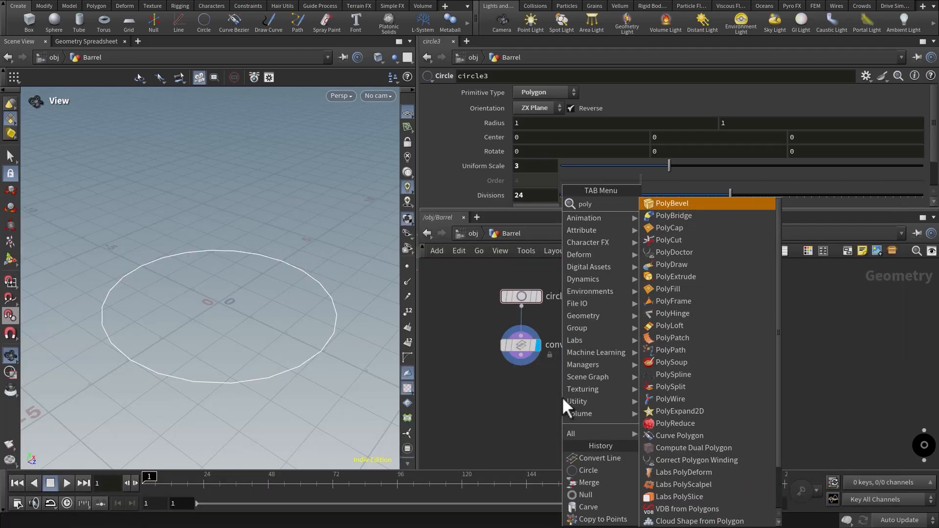
pyautogui.press('Return')
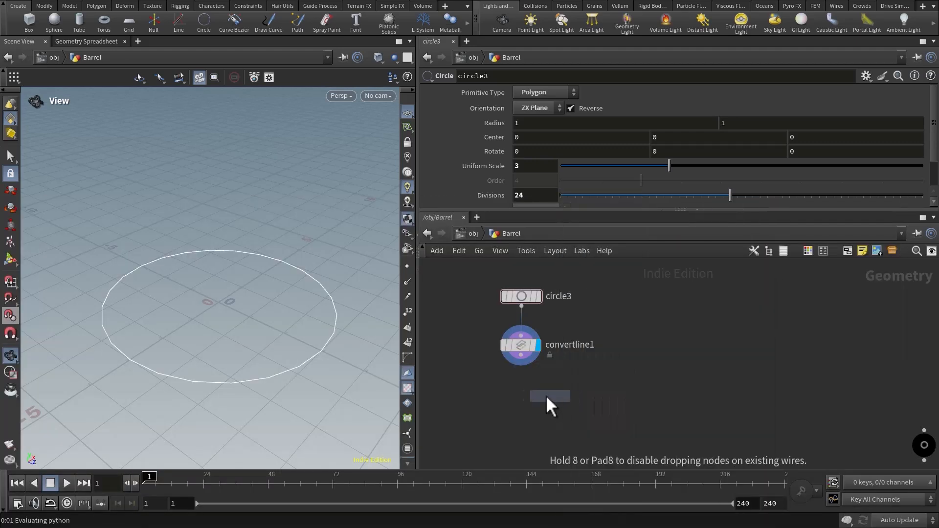
pyautogui.click(527, 397)
pyautogui.click(520, 349)
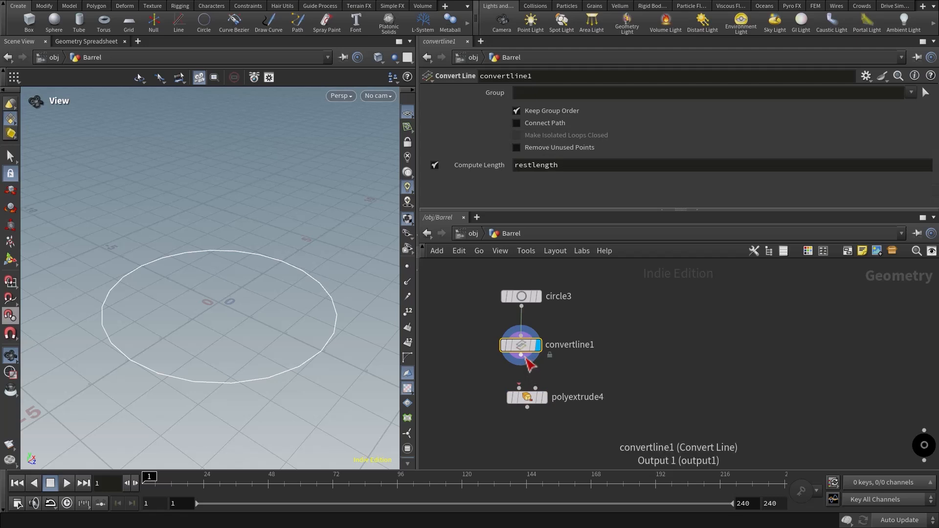
pyautogui.moveTo(521, 363)
pyautogui.mouseDown()
pyautogui.moveTo(528, 410)
pyautogui.moveTo(526, 397)
pyautogui.mouseUp()
pyautogui.click(554, 429)
pyautogui.moveTo(553, 429); pyautogui.dragTo(549, 397, button='middle')
pyautogui.click(538, 376)
pyautogui.moveTo(520, 376); pyautogui.dragTo(526, 380)
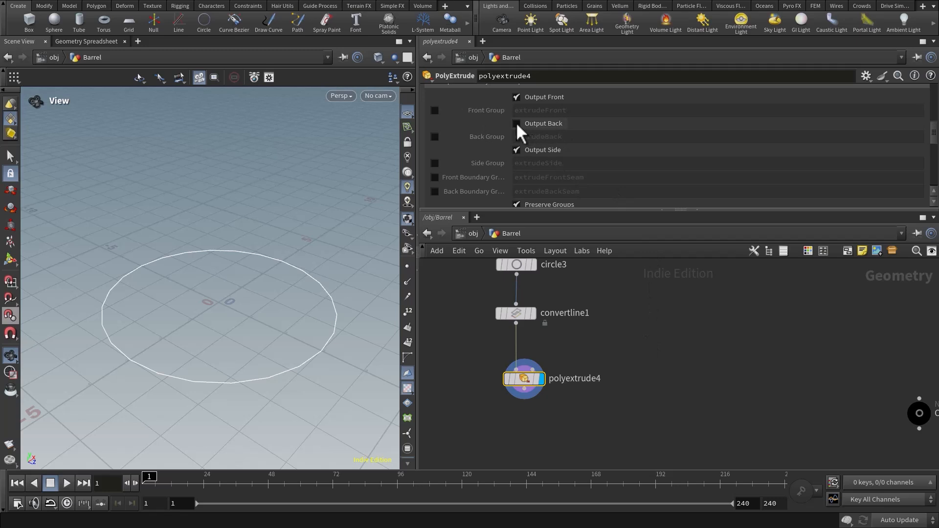
# Enable Transform Extruded Front on polyextrude4 and set its Y translation to .4 to raise the outline into a band.
pyautogui.moveTo(750, 369); pyautogui.dragTo(746, 368, button='middle')
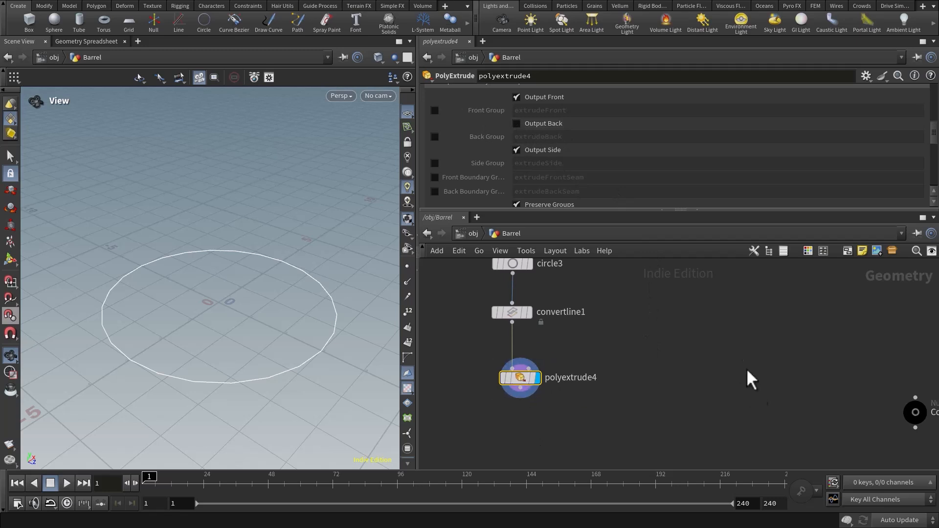
pyautogui.scroll(3, 652, 167)
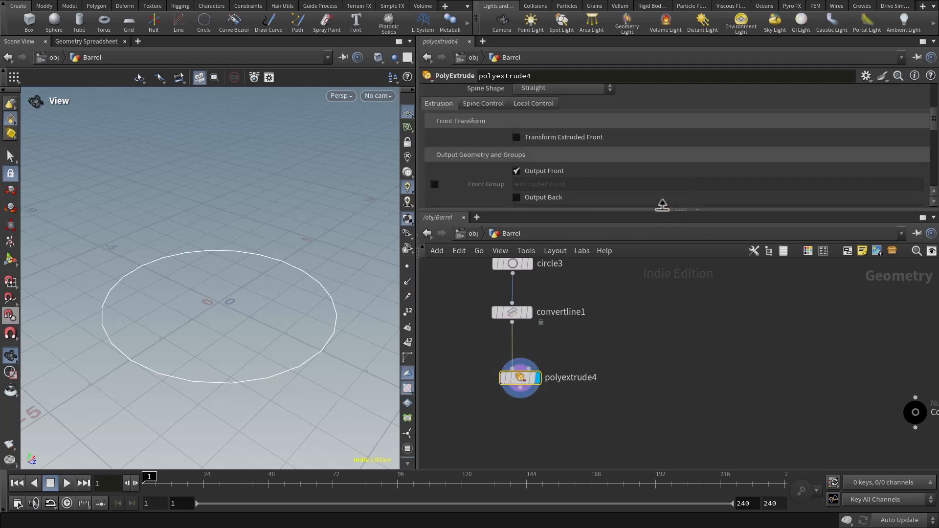
pyautogui.moveTo(660, 209); pyautogui.dragTo(660, 258)
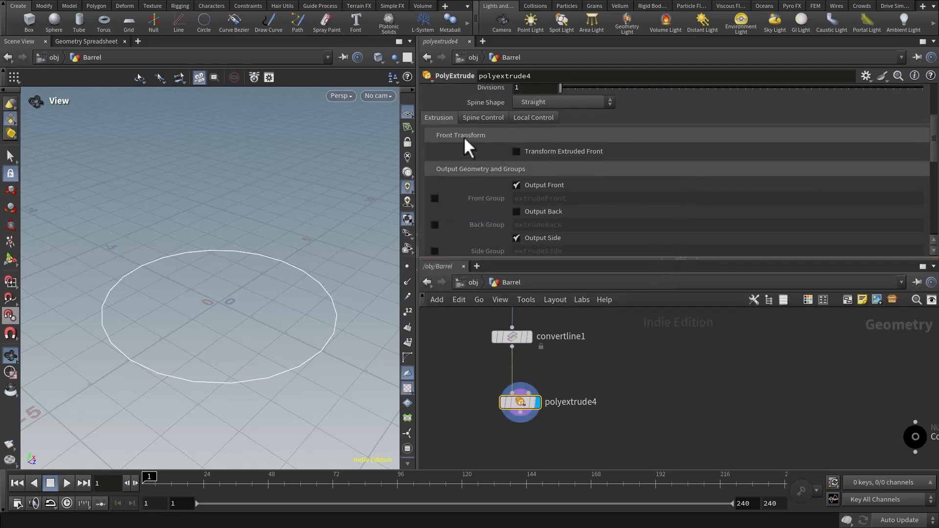
pyautogui.click(559, 151)
pyautogui.click(654, 195)
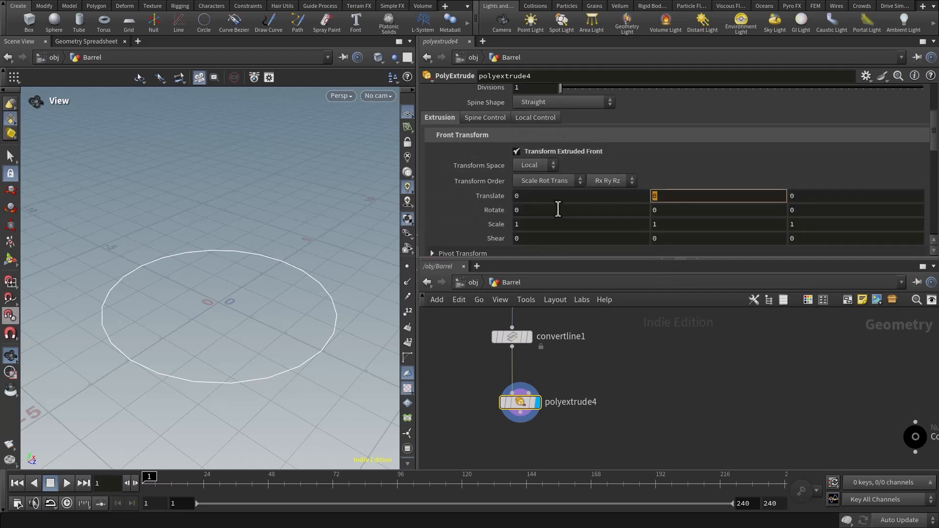
pyautogui.write('.4')
pyautogui.press('Return')
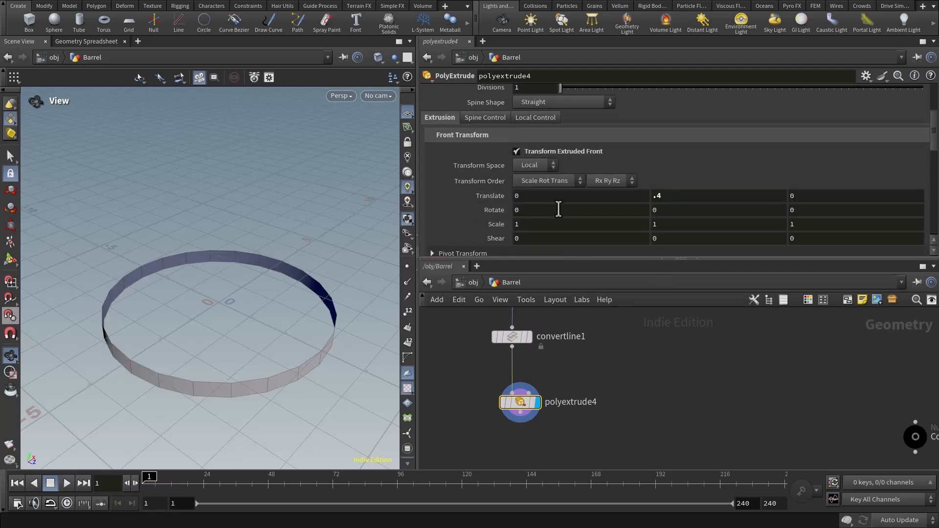
pyautogui.moveTo(313, 327); pyautogui.dragTo(304, 268)
pyautogui.moveTo(323, 337); pyautogui.dragTo(271, 357, button='right')
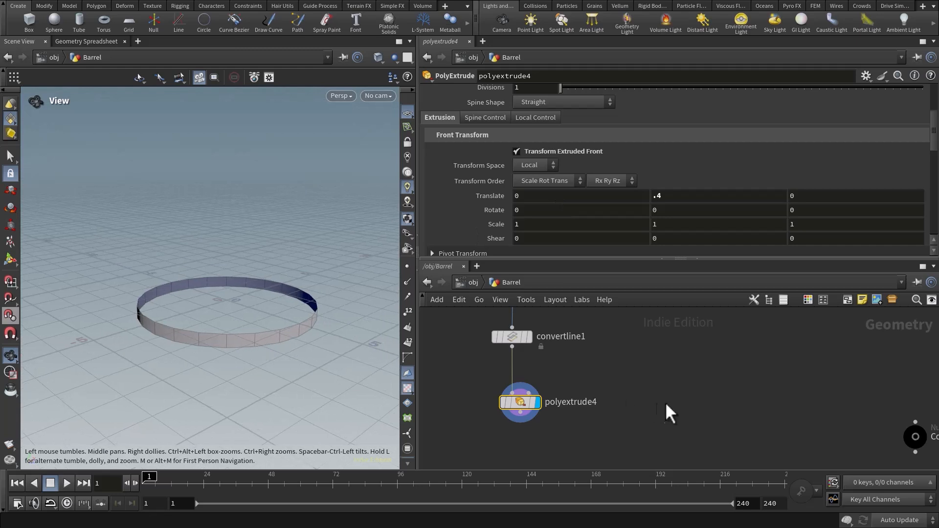
pyautogui.moveTo(637, 414); pyautogui.dragTo(659, 357, button='middle')
pyautogui.moveTo(603, 258); pyautogui.dragTo(603, 207)
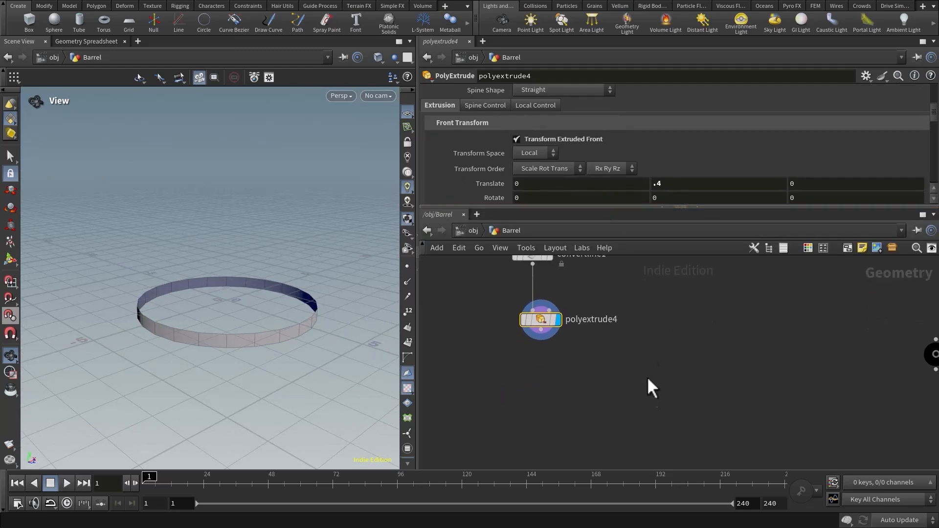
# Add a Line node and place it beside the circle3 chain.
pyautogui.moveTo(648, 378); pyautogui.dragTo(650, 349, button='middle')
pyautogui.moveTo(548, 334)
pyautogui.mouseDown(button='middle')
pyautogui.moveTo(533, 336)
pyautogui.moveTo(542, 339)
pyautogui.mouseUp(button='middle')
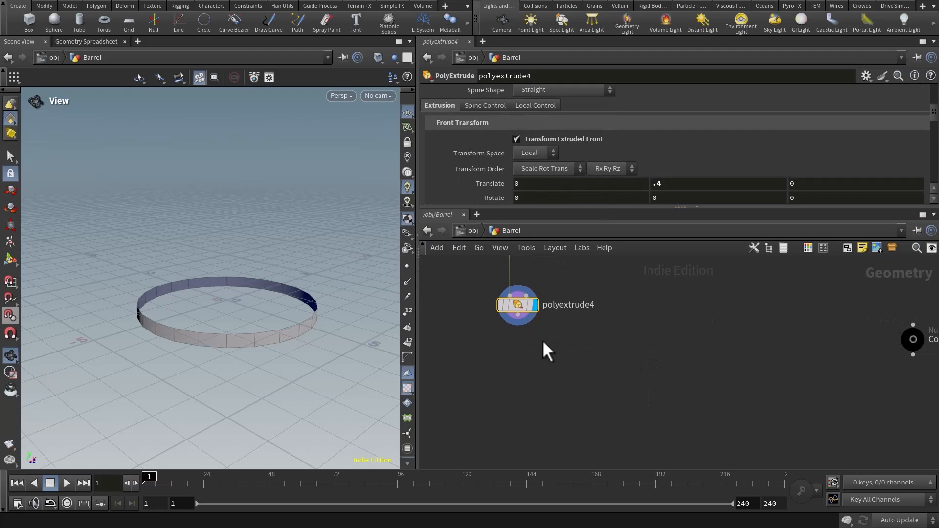
pyautogui.moveTo(591, 359); pyautogui.dragTo(596, 455, button='middle')
pyautogui.moveTo(633, 365); pyautogui.dragTo(635, 354, button='middle')
pyautogui.press('Tab')
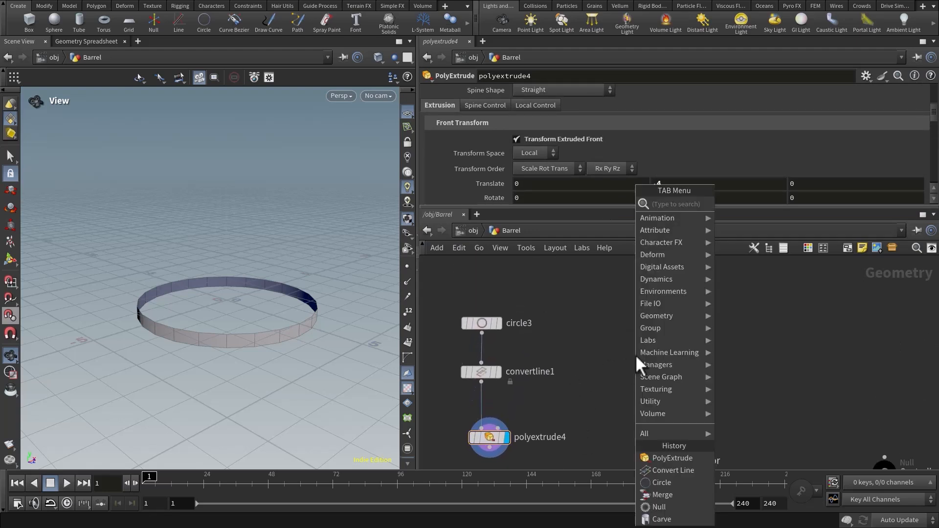
pyautogui.write('lin')
pyautogui.press('Return')
pyautogui.click(635, 354)
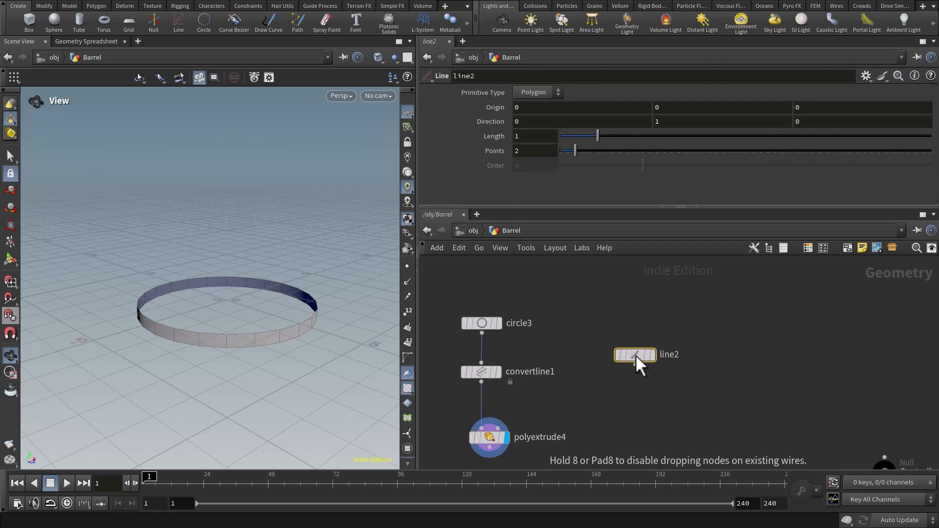
pyautogui.moveTo(643, 356); pyautogui.dragTo(659, 327)
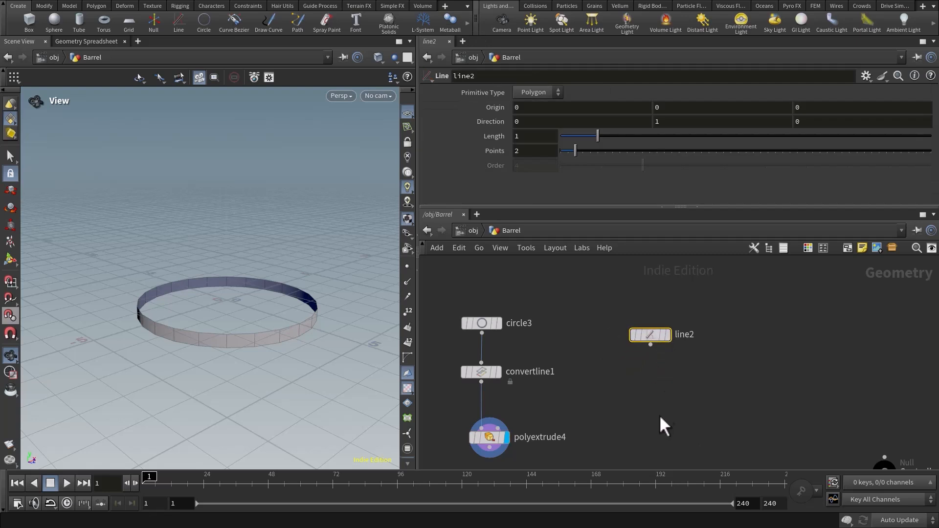
pyautogui.moveTo(659, 415); pyautogui.dragTo(622, 381, button='middle')
pyautogui.moveTo(623, 314)
pyautogui.moveTo(623, 315); pyautogui.dragTo(624, 310)
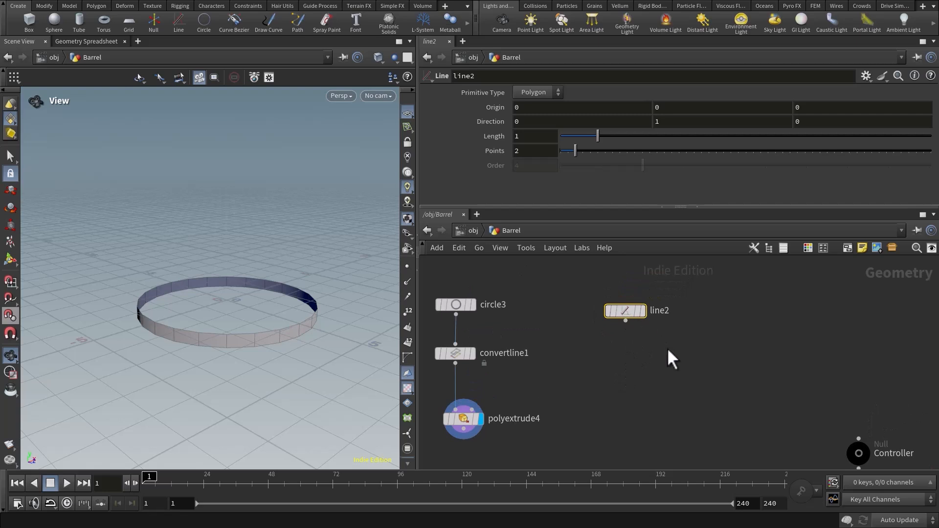
# Copy the carve2 node from the green caps section of the network.
pyautogui.moveTo(667, 349); pyautogui.dragTo(667, 354, button='middle')
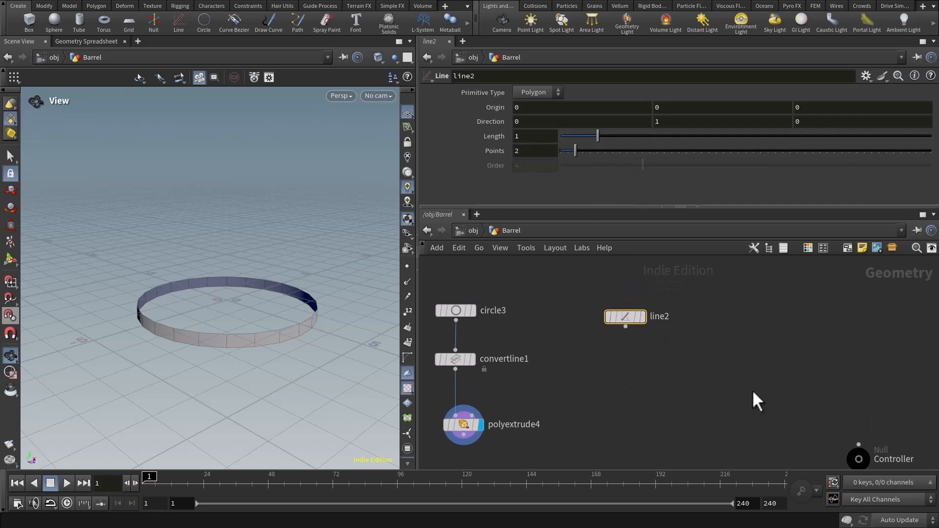
pyautogui.moveTo(621, 353); pyautogui.dragTo(653, 360, button='middle')
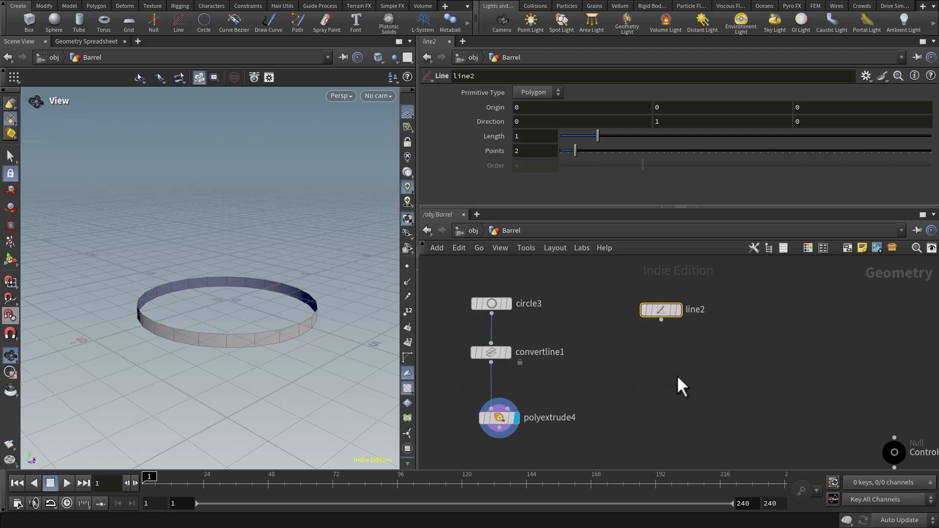
pyautogui.scroll(-4, 676, 374)
pyautogui.moveTo(535, 383); pyautogui.dragTo(603, 280, button='middle')
pyautogui.scroll(2, 581, 393)
pyautogui.moveTo(597, 401); pyautogui.dragTo(689, 267, button='middle')
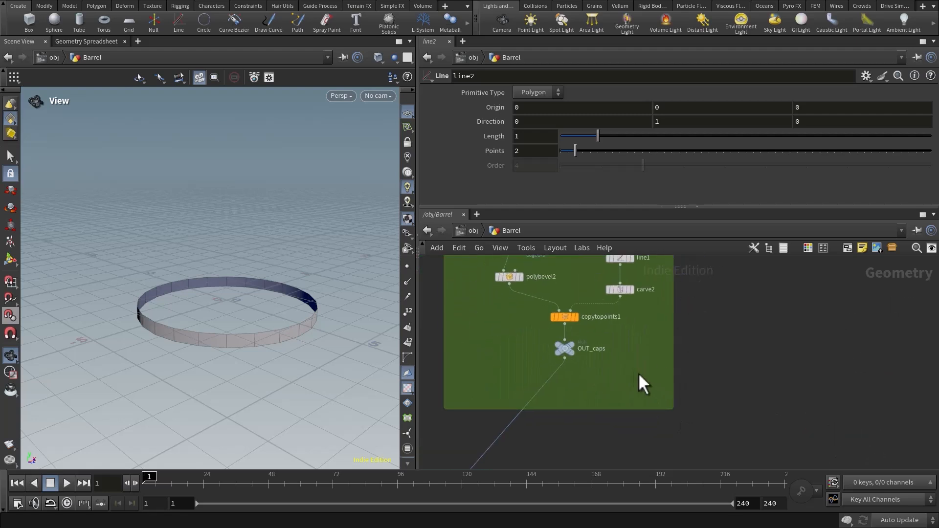
pyautogui.moveTo(620, 311); pyautogui.dragTo(634, 427, button='middle')
pyautogui.moveTo(589, 325); pyautogui.dragTo(589, 339, button='middle')
pyautogui.moveTo(597, 381); pyautogui.dragTo(567, 365, button='middle')
pyautogui.moveTo(616, 376); pyautogui.dragTo(629, 375)
pyautogui.hotkey('ctrl', 'c')
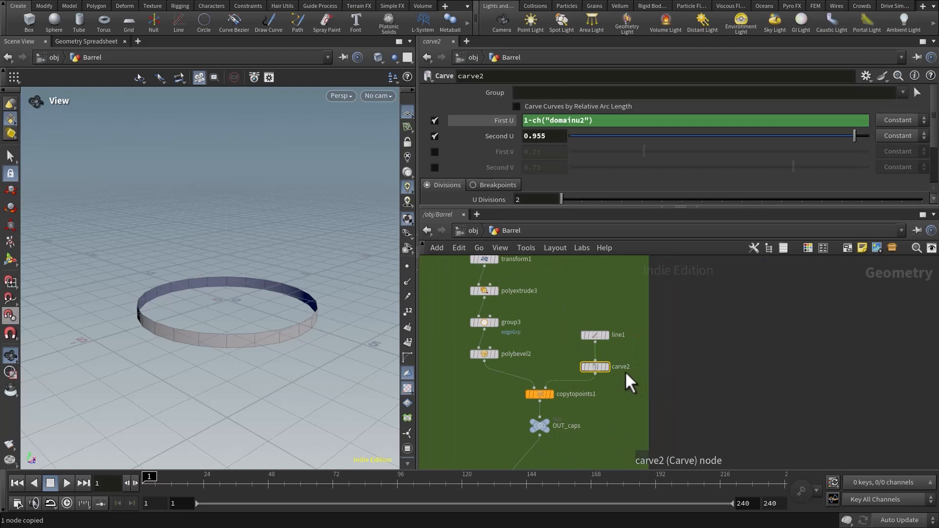
# Paste the Carve node below line2, connect line2 into it, and display the carved line.
pyautogui.moveTo(801, 328); pyautogui.dragTo(565, 427, button='middle')
pyautogui.moveTo(514, 355); pyautogui.dragTo(517, 417, button='middle')
pyautogui.hotkey('ctrl', 'v')
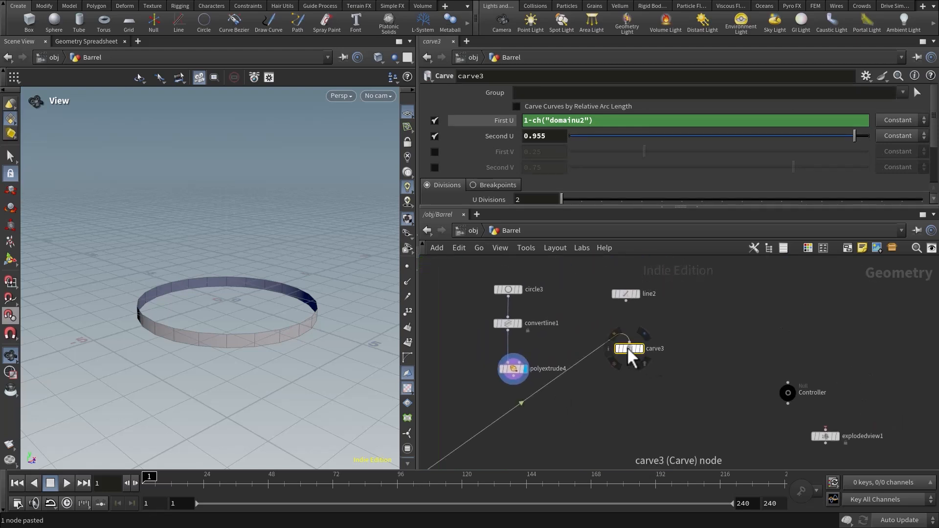
pyautogui.moveTo(625, 300); pyautogui.dragTo(626, 334)
pyautogui.moveTo(726, 317); pyautogui.dragTo(716, 332, button='middle')
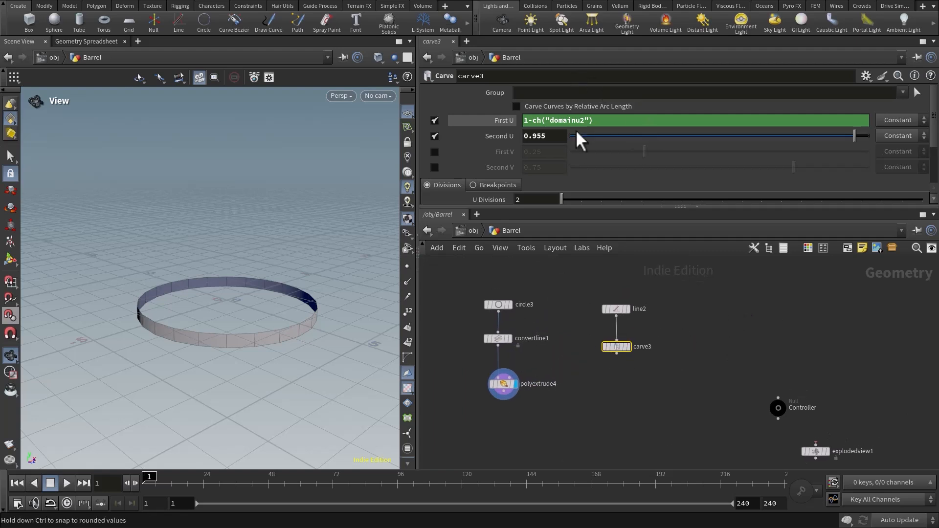
pyautogui.click(630, 348)
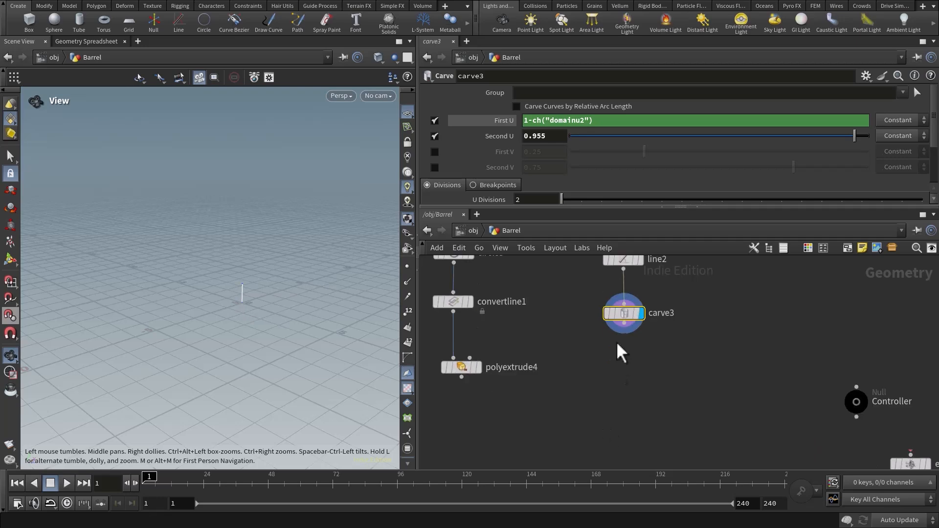
# Add a Copy to Points node below polyextrude4 and carve3.
pyautogui.scroll(3, 584, 403)
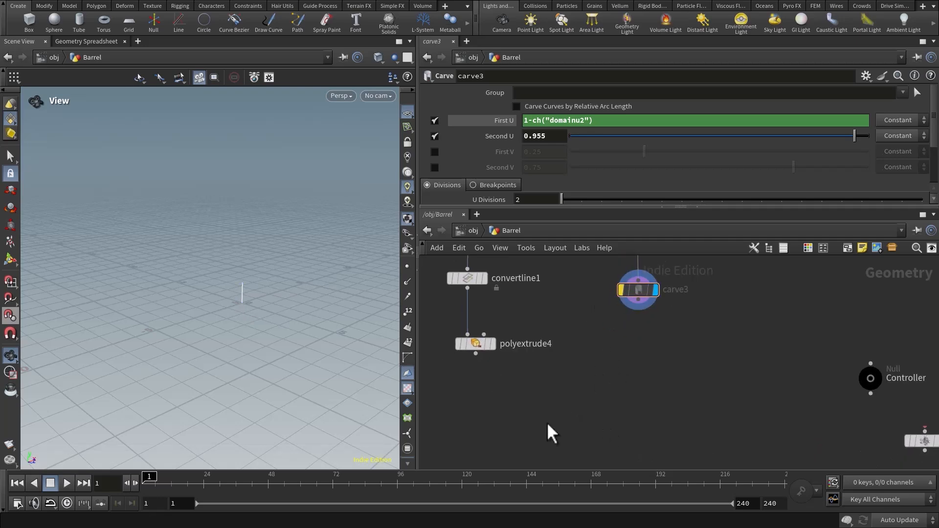
pyautogui.press('Tab')
pyautogui.write('cop')
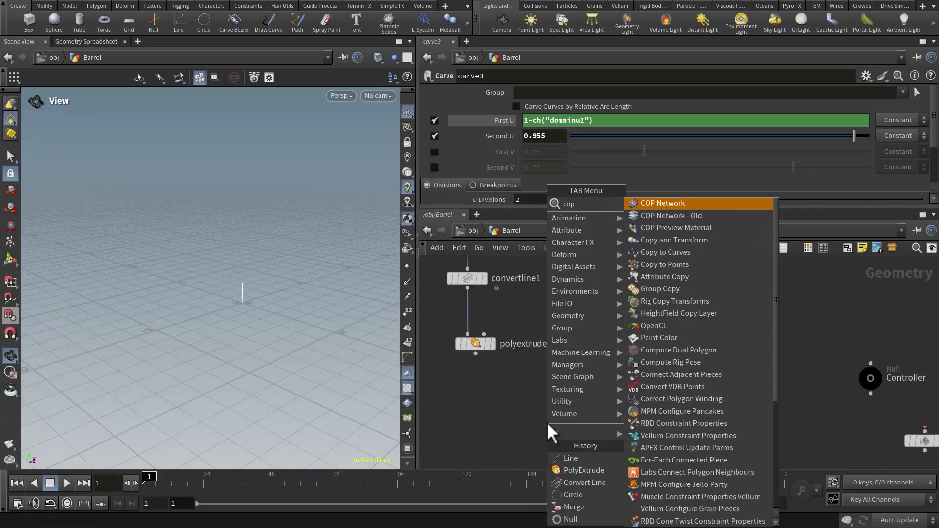
pyautogui.write('ytopo')
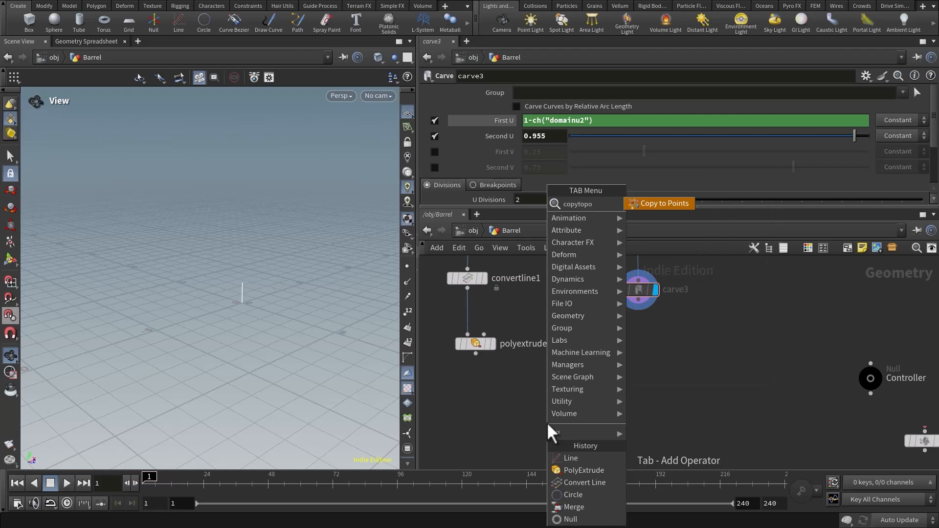
pyautogui.press('Return')
pyautogui.click(547, 422)
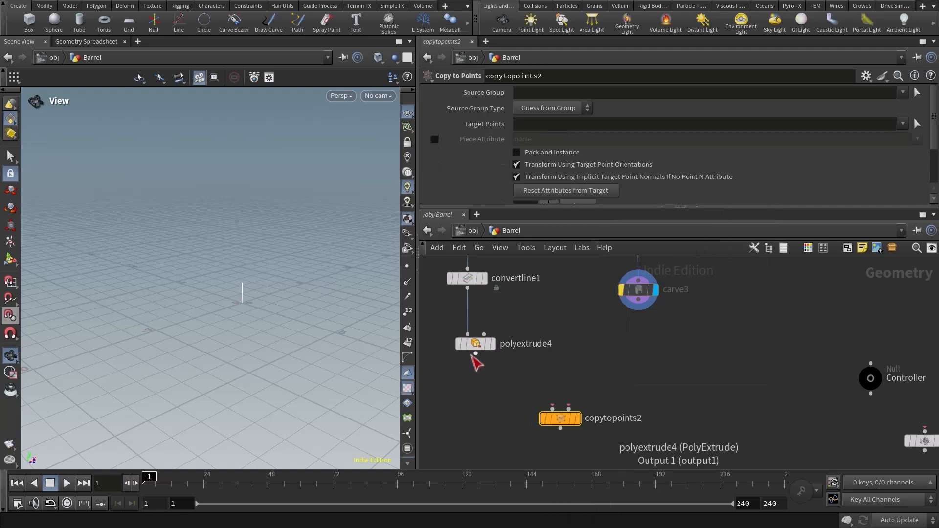
# Connect polyextrude4 as the source geometry and carve3 as the target points of copytopoints2, and display the copied bands.
pyautogui.moveTo(476, 353); pyautogui.dragTo(552, 410)
pyautogui.moveTo(638, 299); pyautogui.dragTo(569, 410)
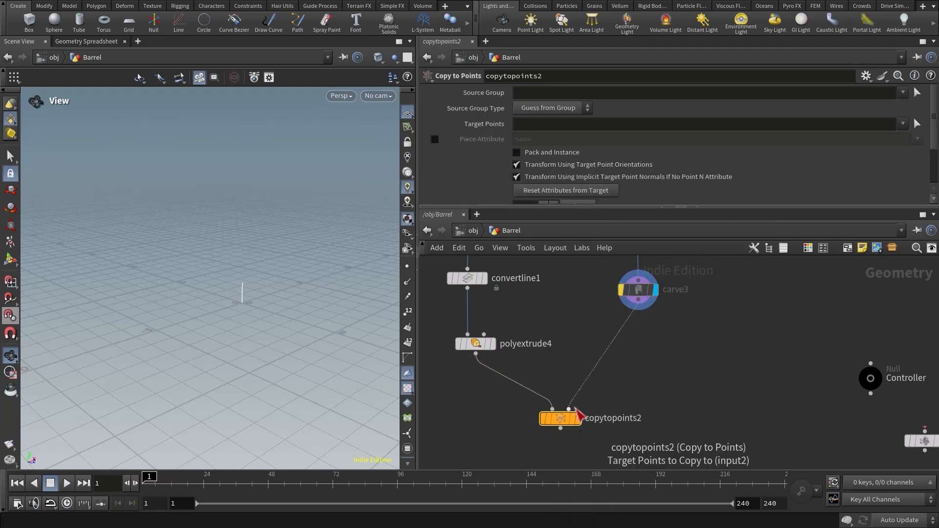
pyautogui.click(577, 421)
pyautogui.scroll(4, 239, 306)
pyautogui.moveTo(215, 318); pyautogui.dragTo(89, 323, button='middle')
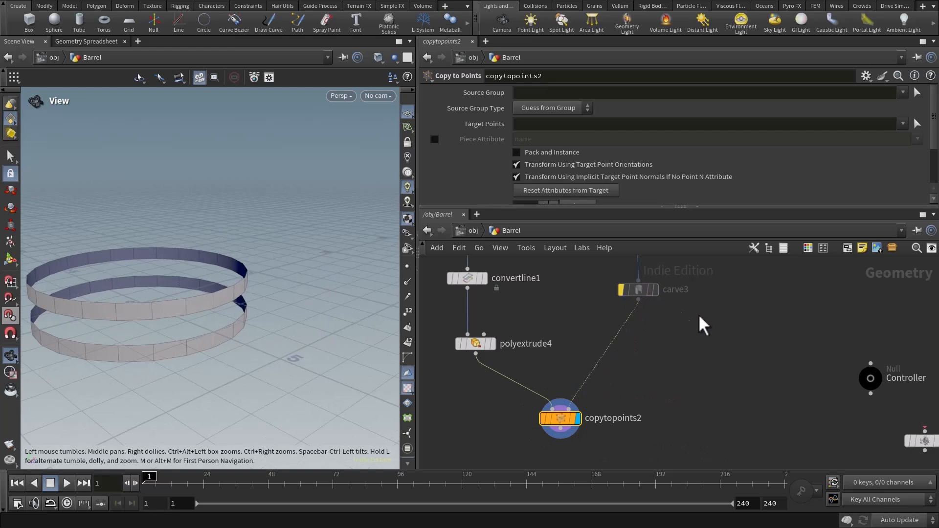
pyautogui.moveTo(699, 315); pyautogui.dragTo(655, 363, button='middle')
pyautogui.click(610, 346)
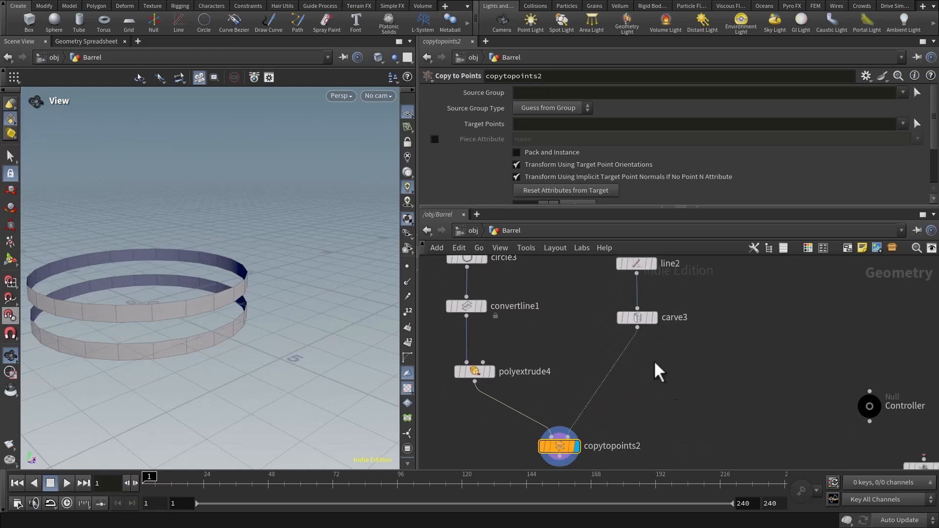
pyautogui.click(620, 318)
pyautogui.scroll(-2, 700, 372)
pyautogui.moveTo(599, 308); pyautogui.dragTo(590, 376, button='middle')
# Copy the Height parameter from the Controller null.
pyautogui.click(640, 346)
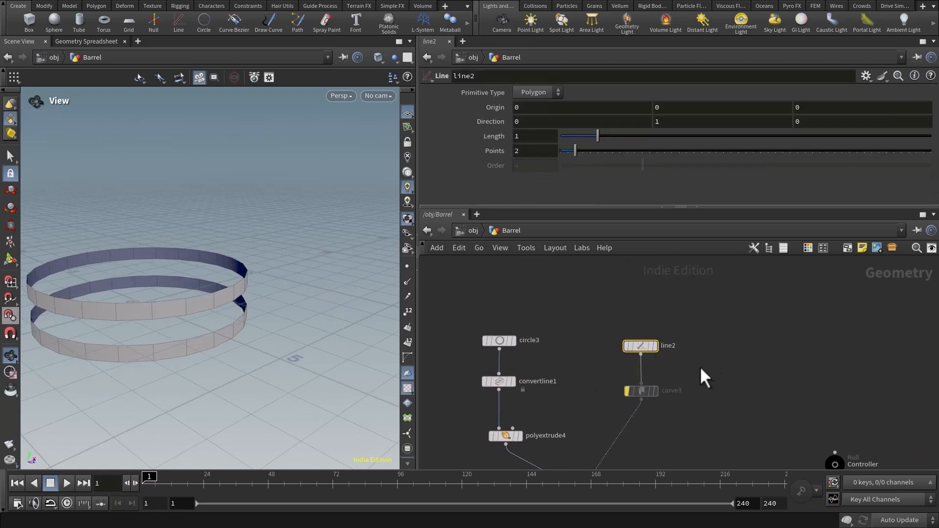
pyautogui.moveTo(584, 307); pyautogui.dragTo(629, 306, button='middle')
pyautogui.scroll(-2, 628, 306)
pyautogui.moveTo(775, 376); pyautogui.dragTo(722, 309, button='middle')
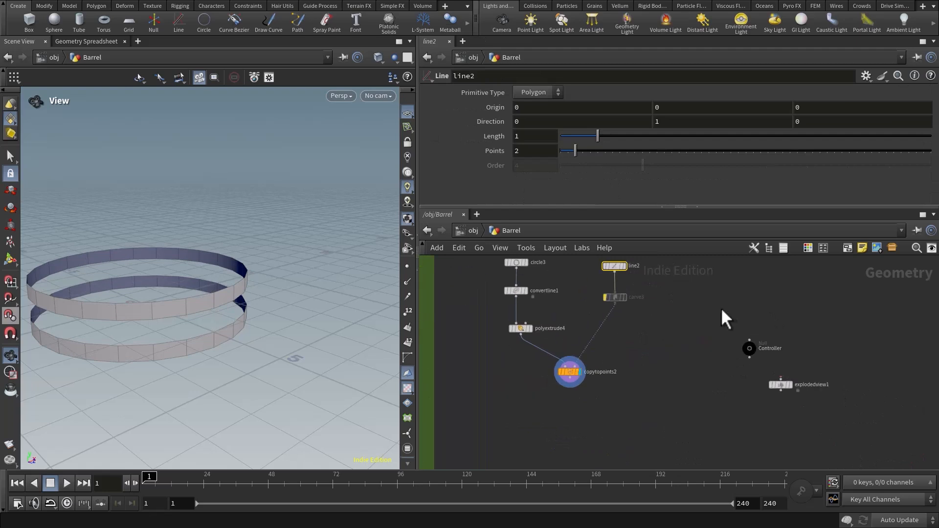
pyautogui.click(749, 348)
pyautogui.moveTo(729, 355); pyautogui.dragTo(668, 371, button='middle')
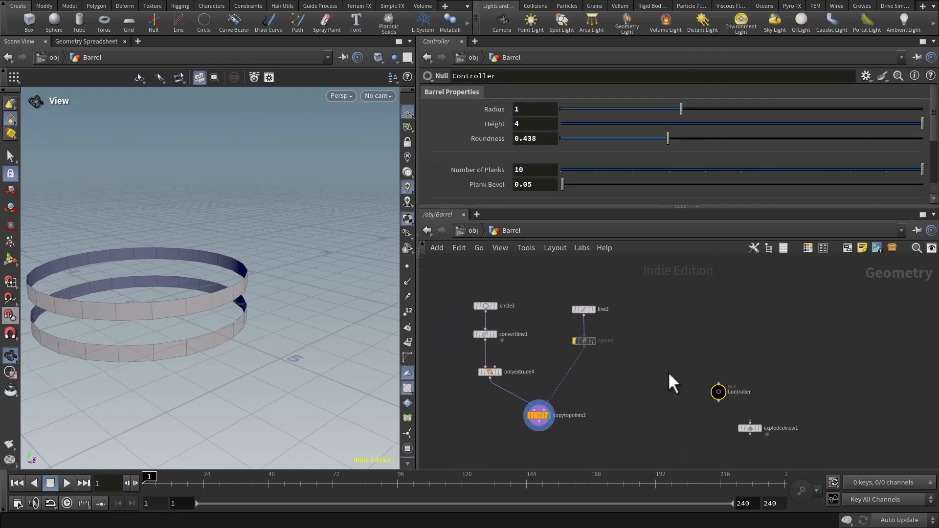
pyautogui.rightClick(542, 123)
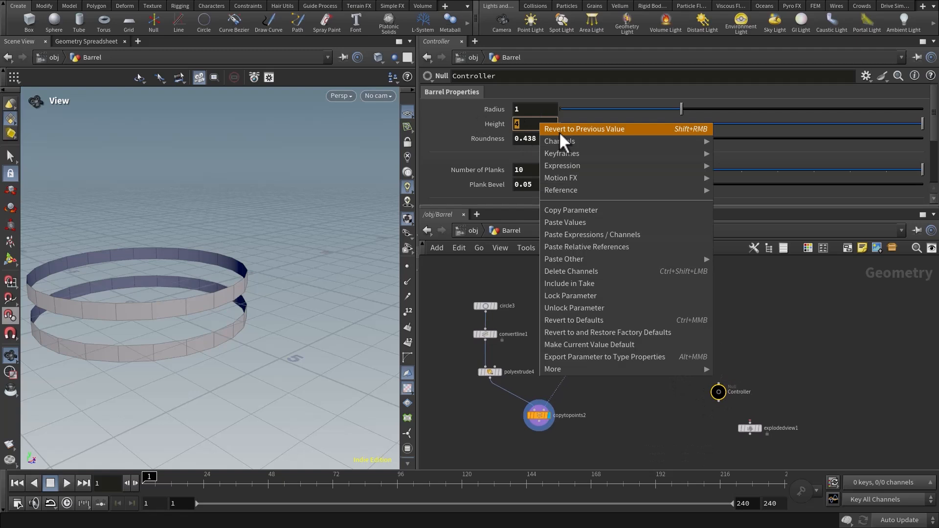
pyautogui.click(571, 209)
# Paste the copied height as a relative reference into line2's Length.
pyautogui.click(580, 316)
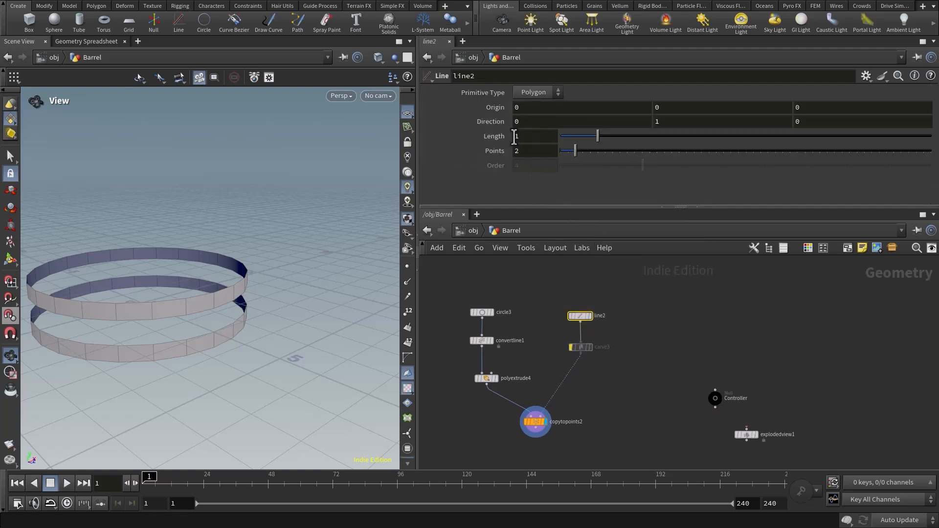
pyautogui.rightClick(531, 139)
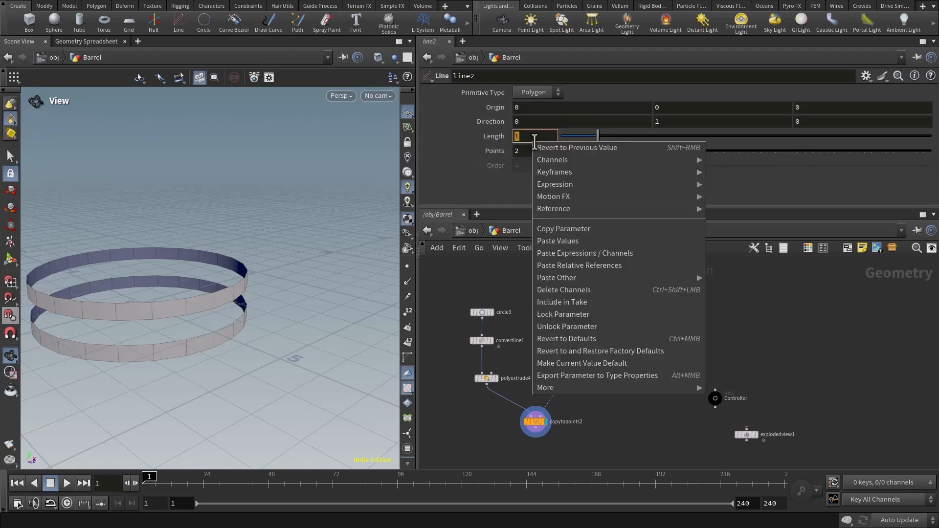
pyautogui.click(588, 265)
pyautogui.moveTo(245, 268); pyautogui.dragTo(198, 284, button='right')
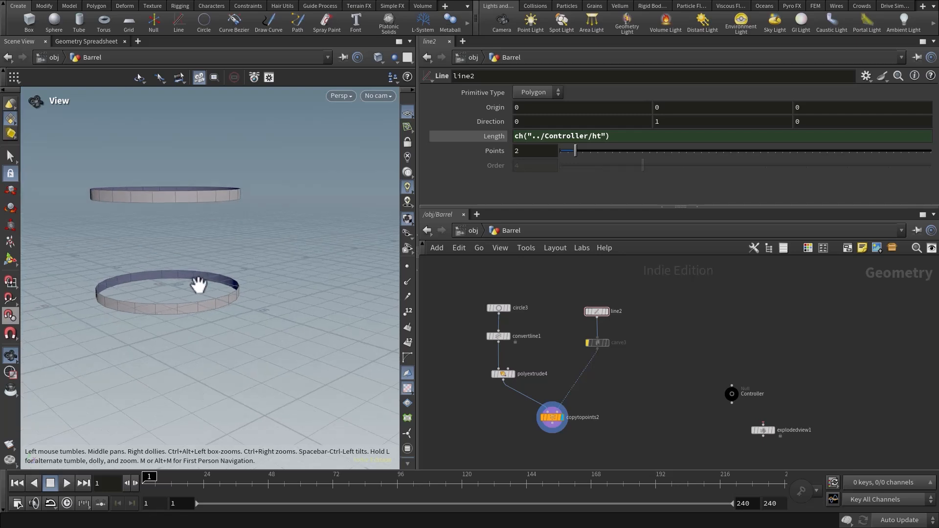
# Turn off the bypass on carve3 so the line carving takes effect.
pyautogui.moveTo(633, 393); pyautogui.dragTo(626, 404, button='middle')
pyautogui.click(580, 354)
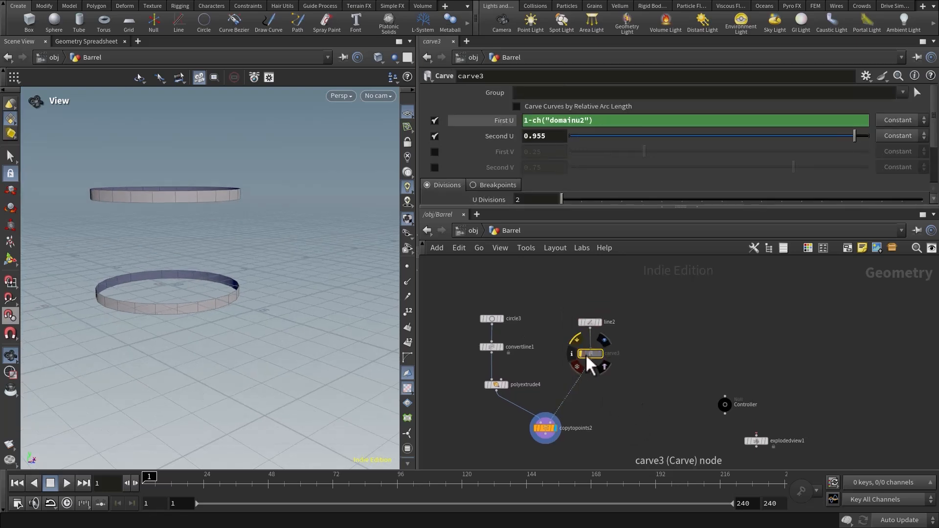
pyautogui.click(580, 355)
pyautogui.moveTo(200, 258); pyautogui.dragTo(211, 263, button='middle')
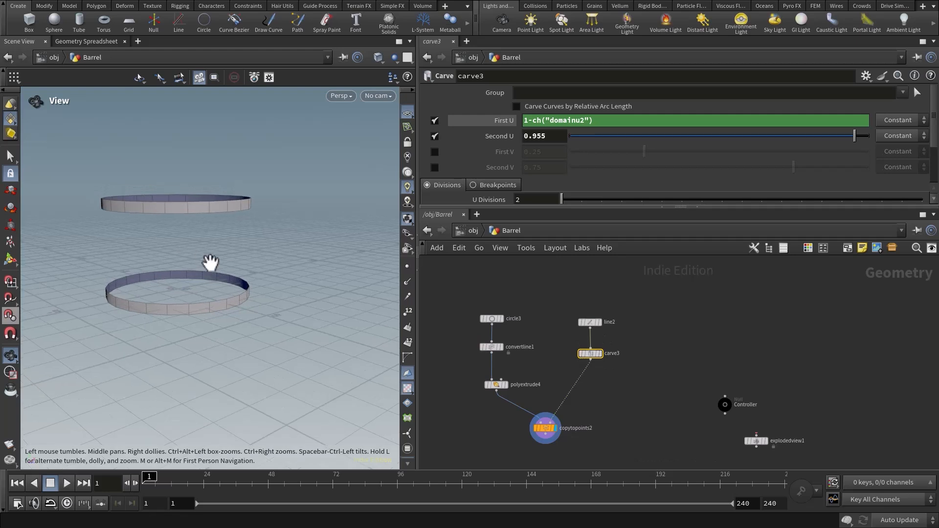
# Tidy the network by nudging copytopoints2 and moving the Controller null directly above explodedview1.
pyautogui.moveTo(597, 421); pyautogui.dragTo(623, 388, button='middle')
pyautogui.moveTo(571, 395); pyautogui.dragTo(566, 401)
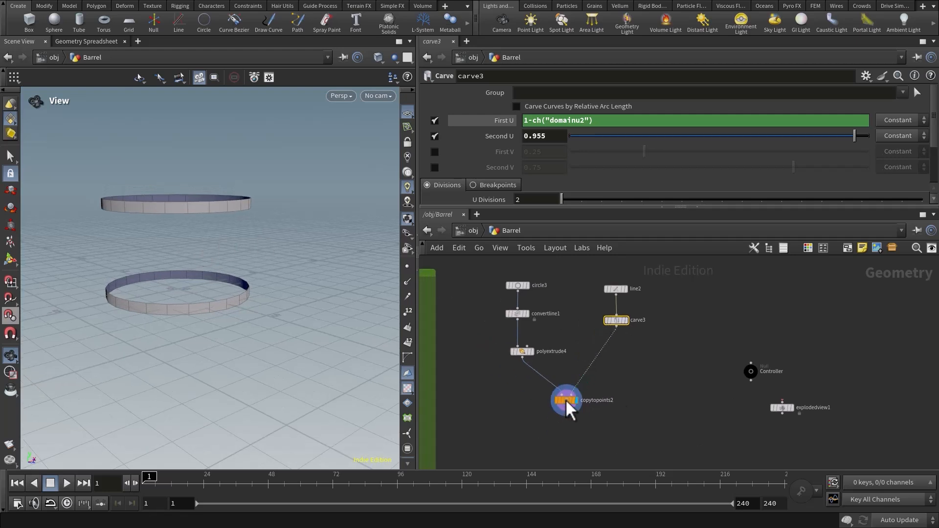
pyautogui.moveTo(591, 421); pyautogui.dragTo(585, 397, button='middle')
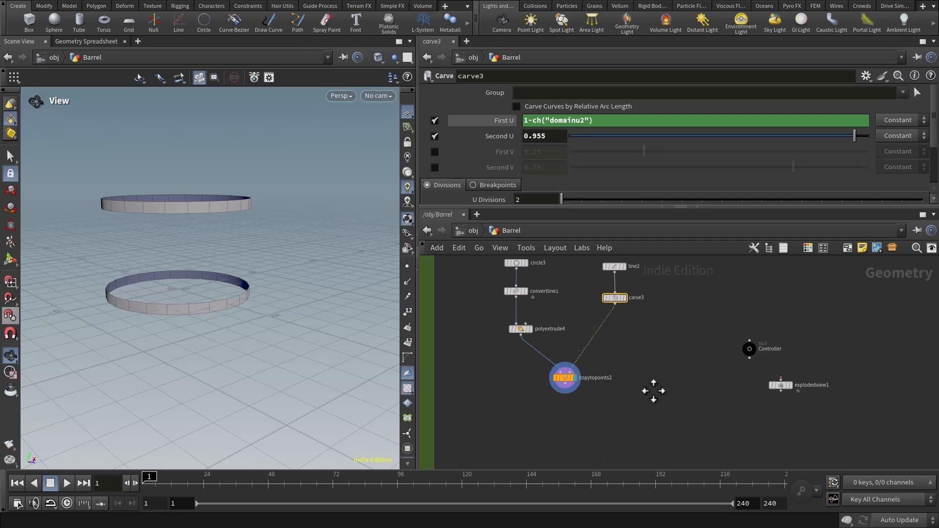
pyautogui.scroll(-3, 567, 442)
pyautogui.scroll(3, 635, 371)
pyautogui.moveTo(678, 318); pyautogui.dragTo(729, 383)
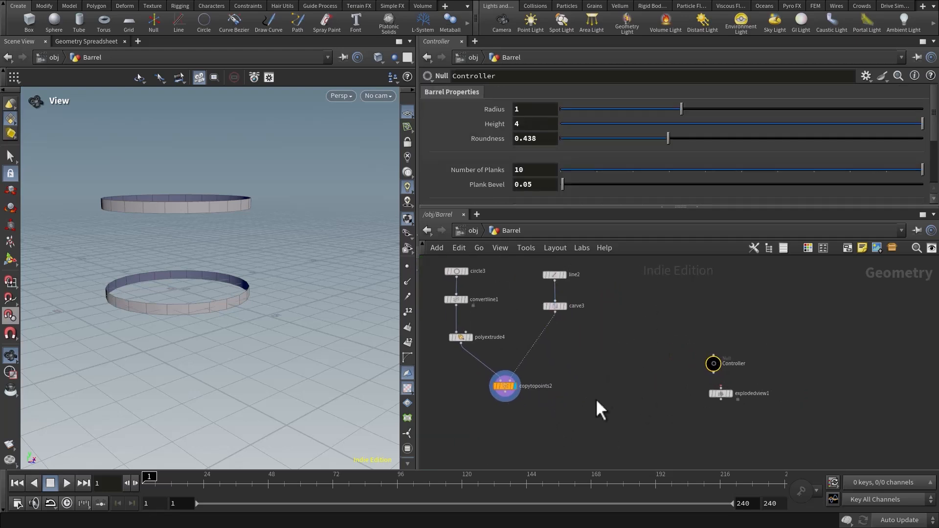
# Add an Object Merge node between copytopoints2 and the Controller null.
pyautogui.press('Tab')
pyautogui.write('obje')
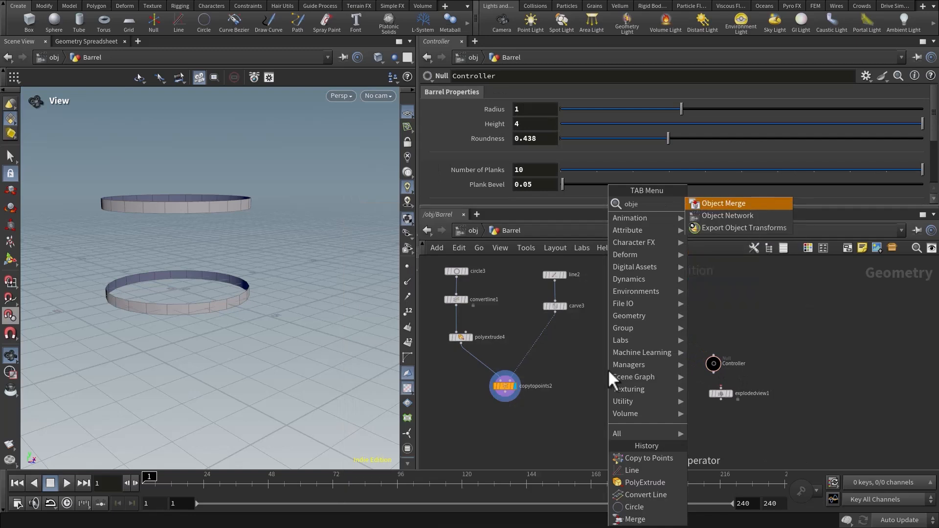
pyautogui.press('Return')
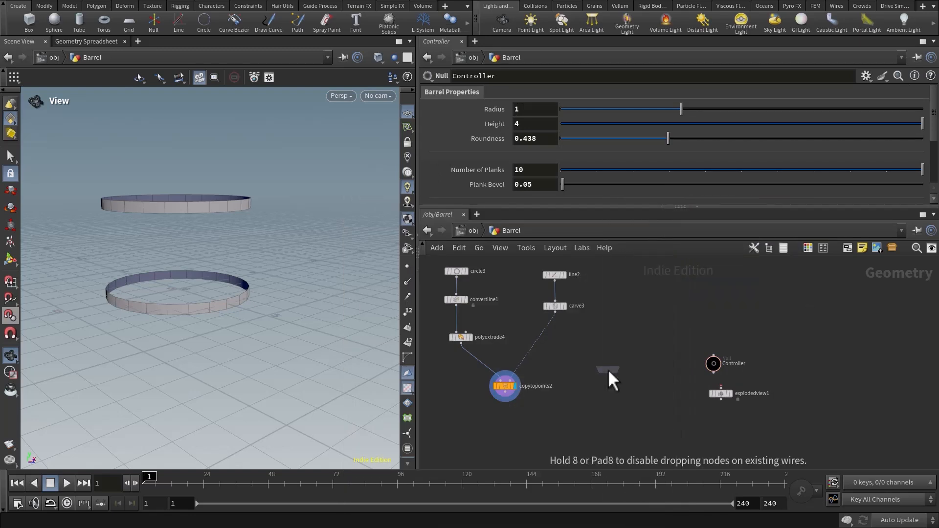
pyautogui.click(628, 389)
pyautogui.scroll(2, 577, 428)
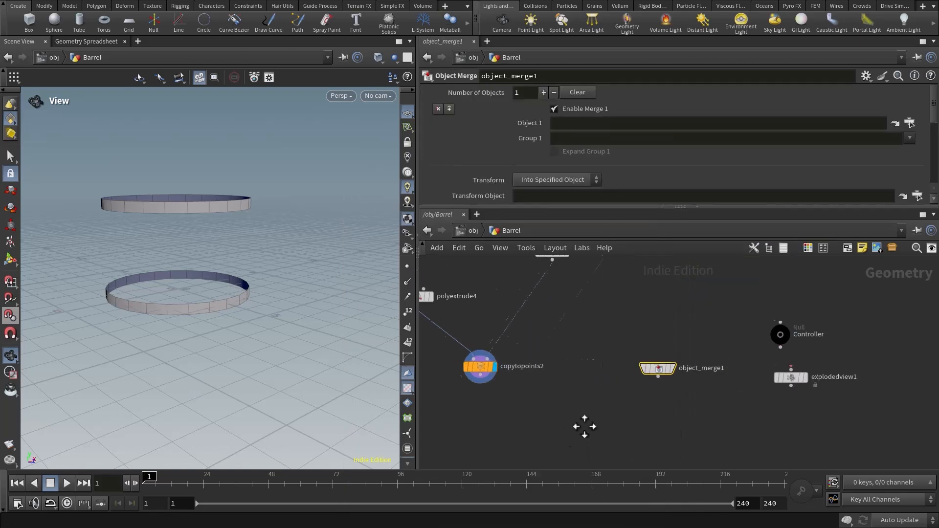
# Copy the OUT_planks null from the red planks section of the network.
pyautogui.scroll(-2, 584, 426)
pyautogui.moveTo(585, 426); pyautogui.dragTo(658, 285, button='middle')
pyautogui.moveTo(504, 366); pyautogui.dragTo(627, 423, button='middle')
pyautogui.scroll(3, 504, 445)
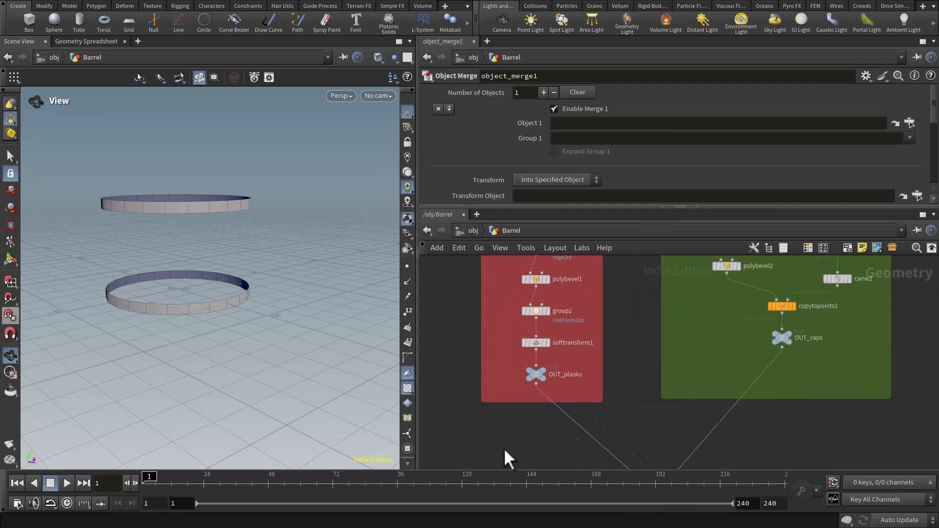
pyautogui.moveTo(592, 378); pyautogui.dragTo(594, 378)
pyautogui.hotkey('ctrl', 'c')
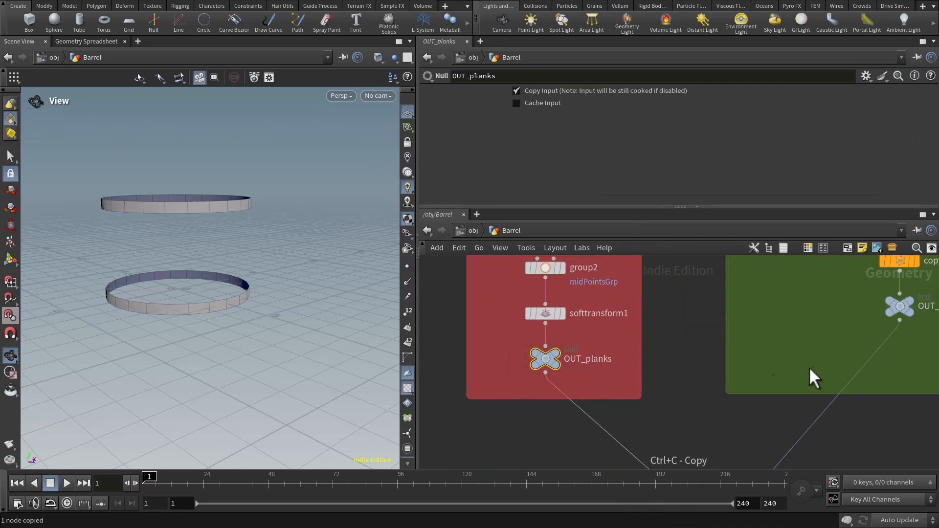
# Set Object 1 of object_merge1 to /obj/Barrel/OUT_planks by pasting the copied node's path.
pyautogui.moveTo(809, 366); pyautogui.dragTo(600, 452, button='middle')
pyautogui.moveTo(751, 305); pyautogui.dragTo(625, 412, button='middle')
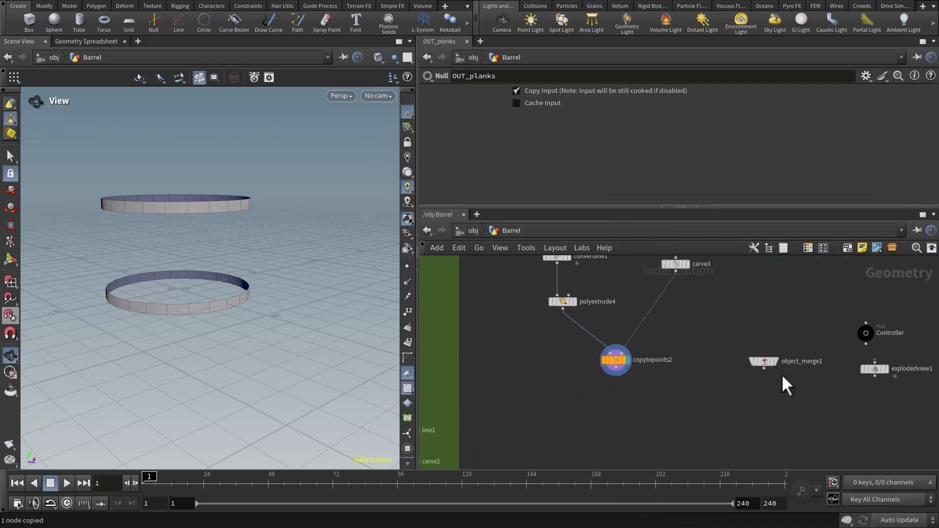
pyautogui.moveTo(781, 377); pyautogui.dragTo(756, 381, button='middle')
pyautogui.moveTo(708, 326); pyautogui.dragTo(792, 392)
pyautogui.click(847, 124)
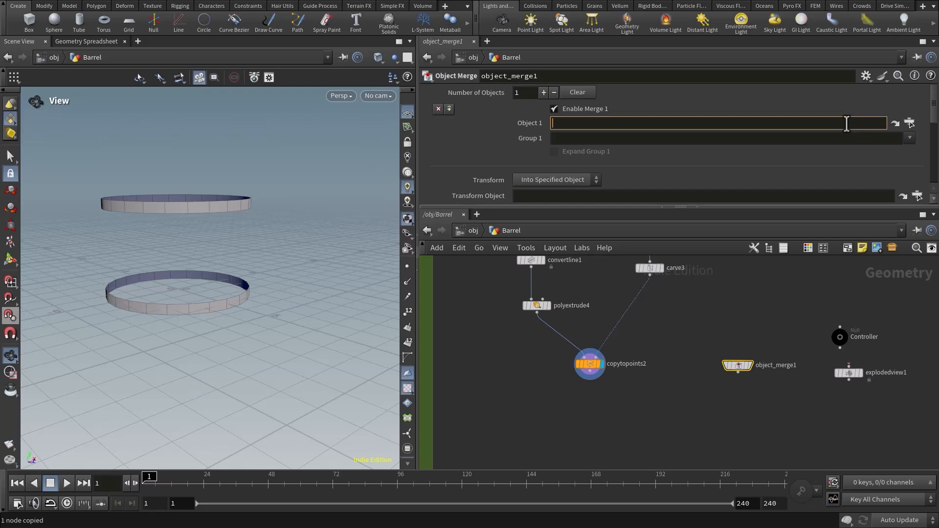
pyautogui.press('Return')
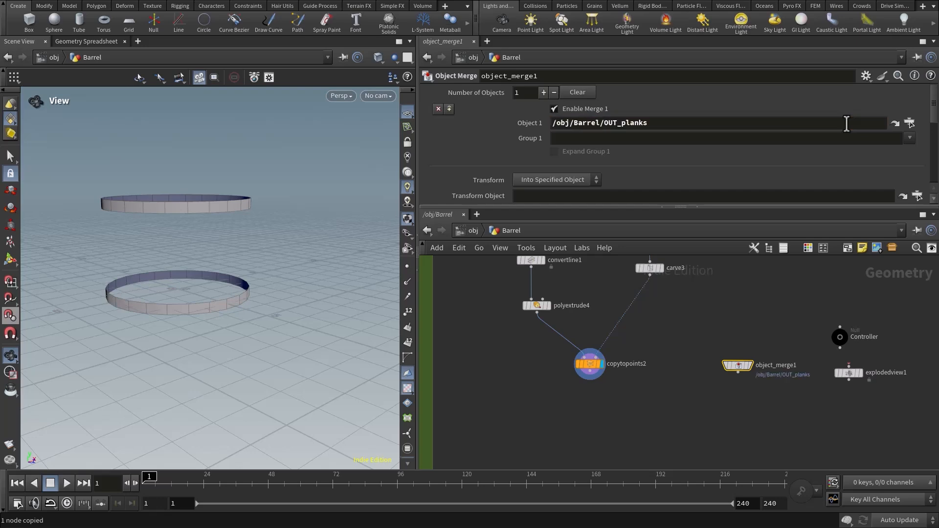
# Turn on the template flag of object_merge1 to show the planks as a reference wireframe, and select carve3.
pyautogui.click(748, 365)
pyautogui.moveTo(225, 225); pyautogui.dragTo(211, 271)
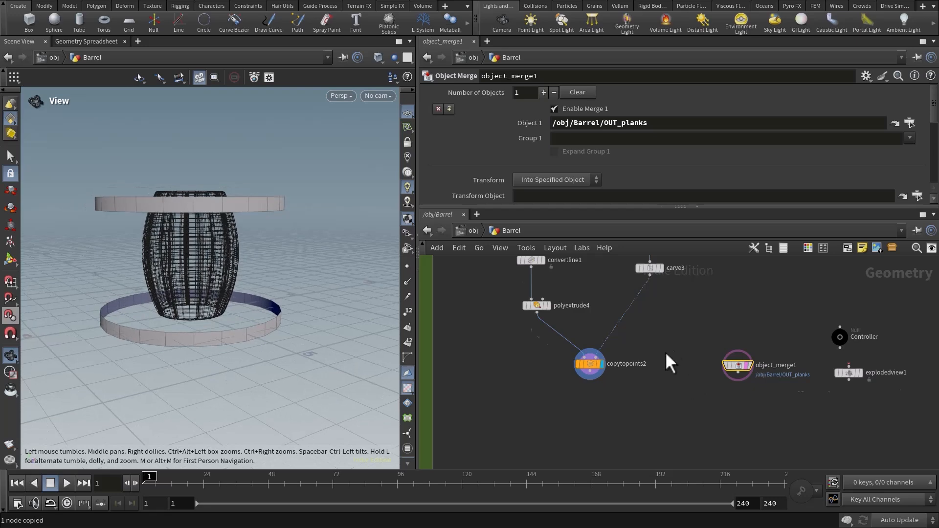
pyautogui.moveTo(665, 352); pyautogui.dragTo(650, 384, button='middle')
pyautogui.click(634, 300)
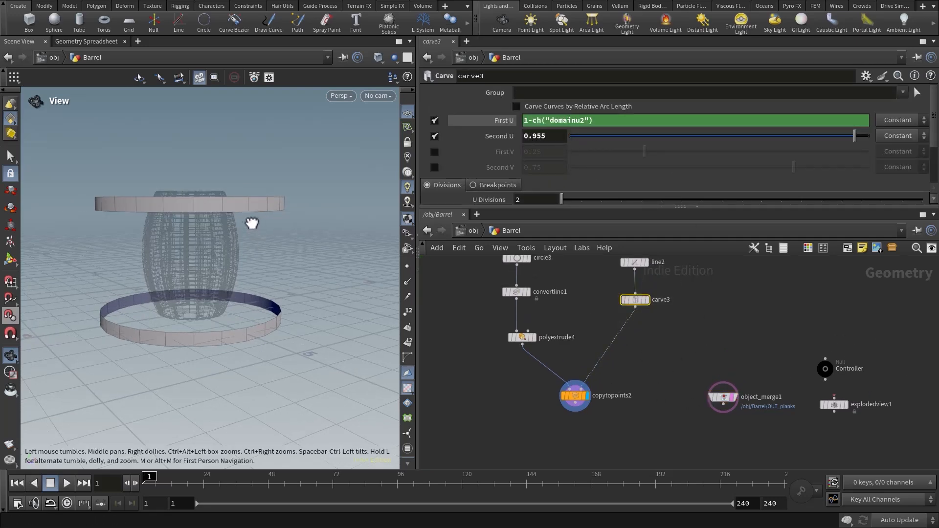
# Examine the size and height of the two bands against the barrel's plank wireframe from several angles.
pyautogui.moveTo(254, 220); pyautogui.dragTo(162, 223)
pyautogui.moveTo(163, 223); pyautogui.dragTo(221, 242, button='right')
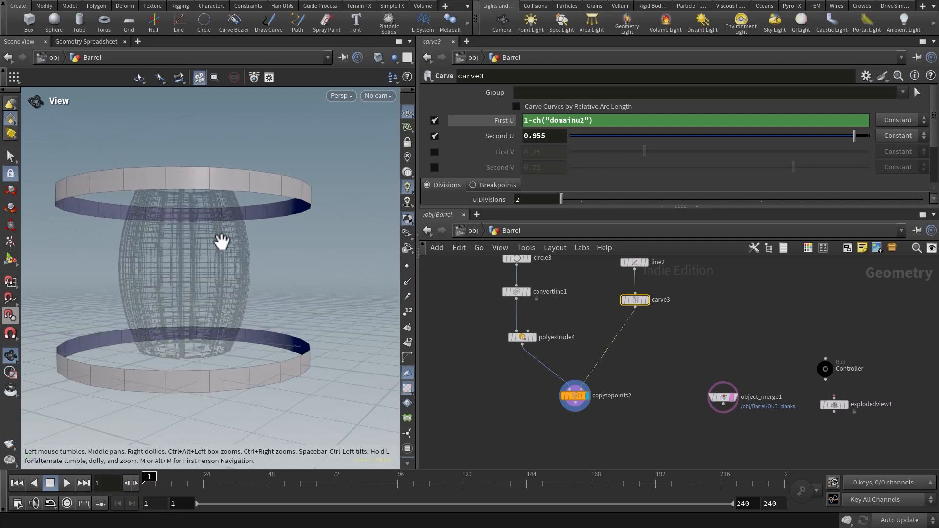
pyautogui.moveTo(674, 356); pyautogui.dragTo(657, 384, button='middle')
pyautogui.moveTo(205, 287)
pyautogui.mouseDown()
pyautogui.moveTo(191, 274)
pyautogui.moveTo(198, 286)
pyautogui.mouseUp()
pyautogui.moveTo(640, 394); pyautogui.dragTo(624, 402, button='middle')
pyautogui.moveTo(637, 388); pyautogui.dragTo(632, 392, button='middle')
pyautogui.moveTo(255, 296); pyautogui.dragTo(243, 286)
pyautogui.moveTo(674, 399); pyautogui.dragTo(673, 393, button='middle')
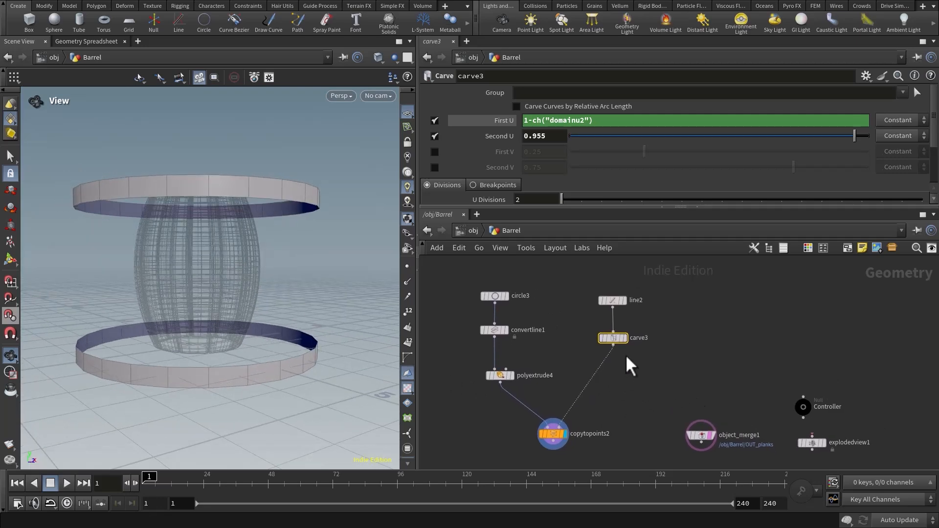
# Display carve3 and switch to the front view, framing the carved line inside the plank wireframe.
pyautogui.click(624, 339)
pyautogui.moveTo(268, 274); pyautogui.dragTo(239, 286)
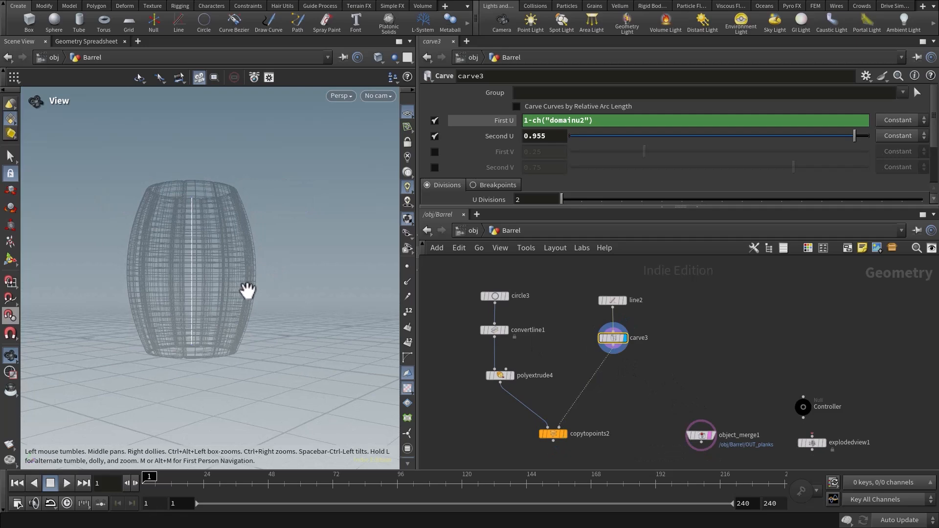
pyautogui.hotkey('space', '3')
pyautogui.scroll(-2, 254, 325)
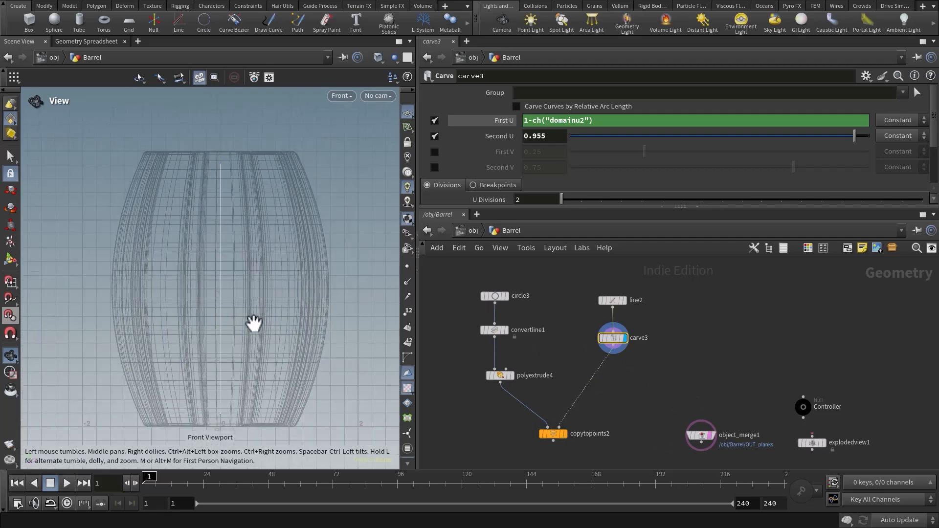
pyautogui.moveTo(253, 325); pyautogui.dragTo(268, 306, button='middle')
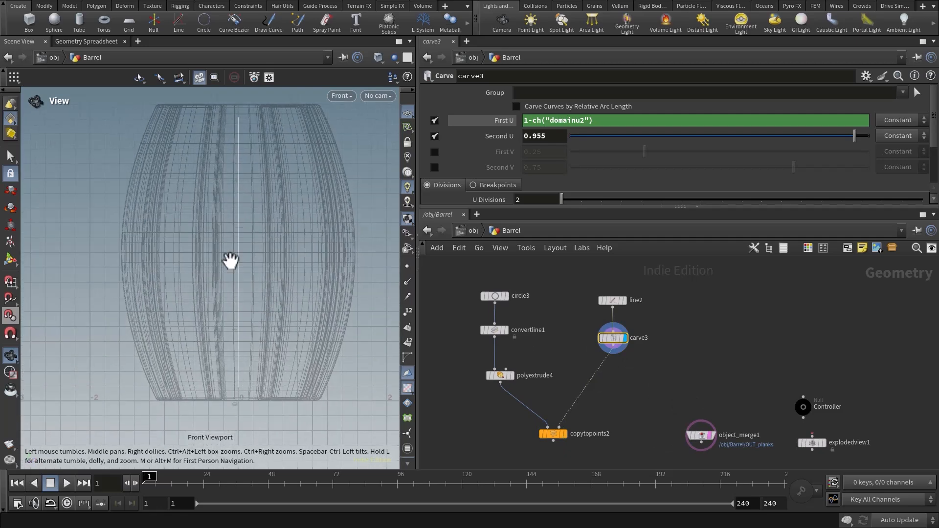
pyautogui.moveTo(287, 232); pyautogui.dragTo(277, 235, button='middle')
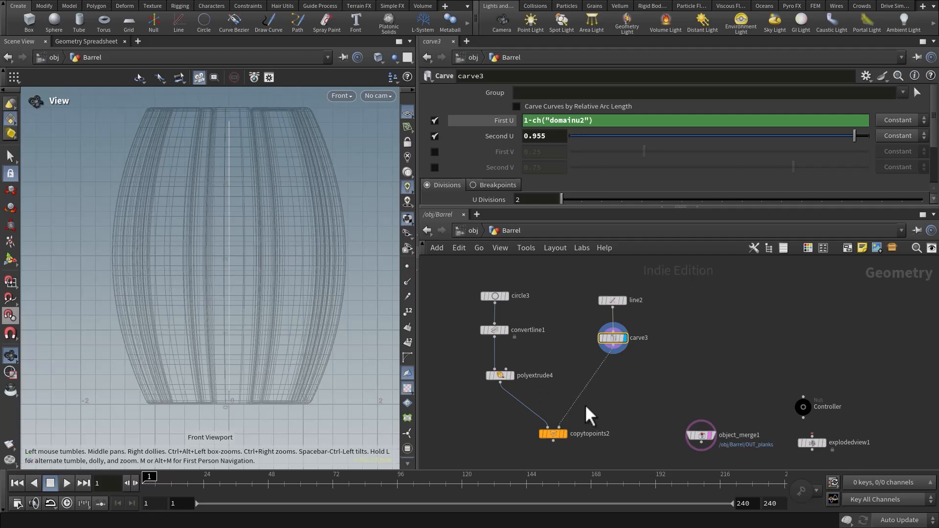
# Display and select copytopoints2, framing both bands together with the plank wireframe in the front view.
pyautogui.click(566, 436)
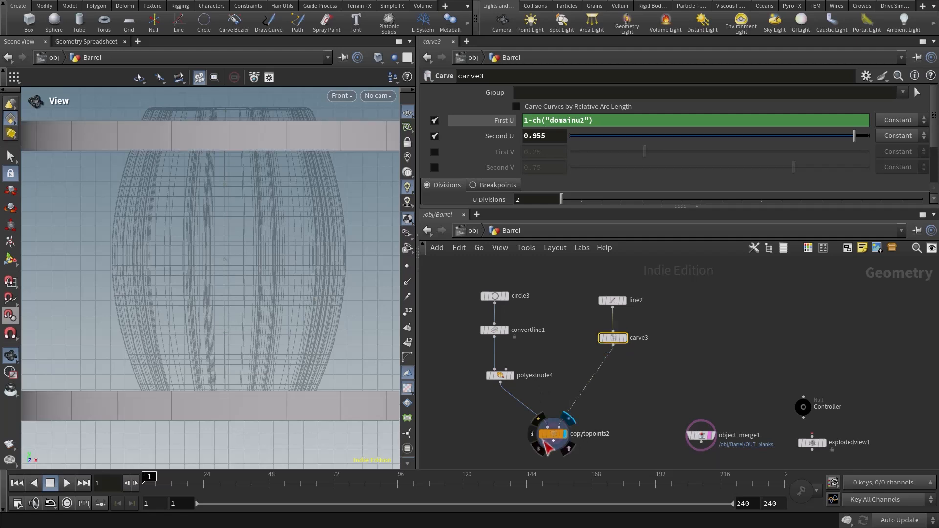
pyautogui.click(552, 434)
pyautogui.moveTo(152, 226); pyautogui.dragTo(152, 236, button='middle')
pyautogui.scroll(-1, 212, 260)
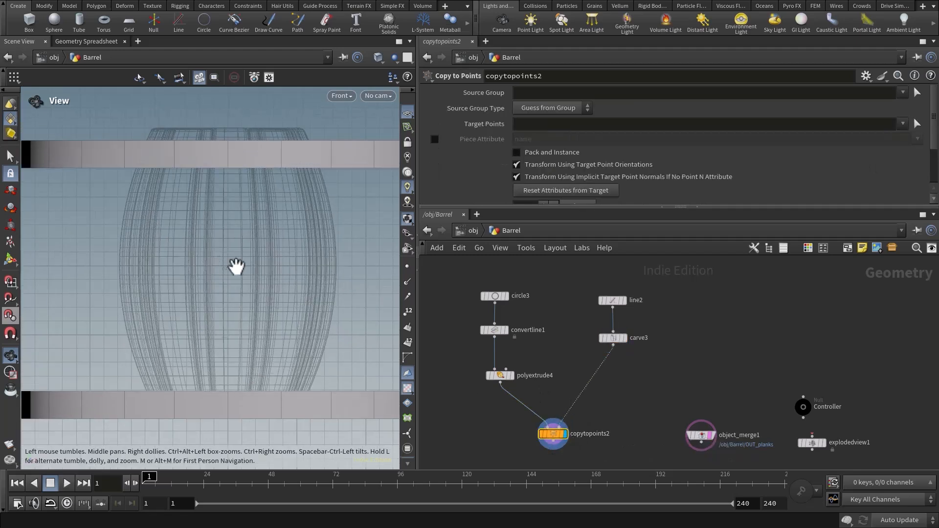
pyautogui.moveTo(611, 403); pyautogui.dragTo(631, 327, button='middle')
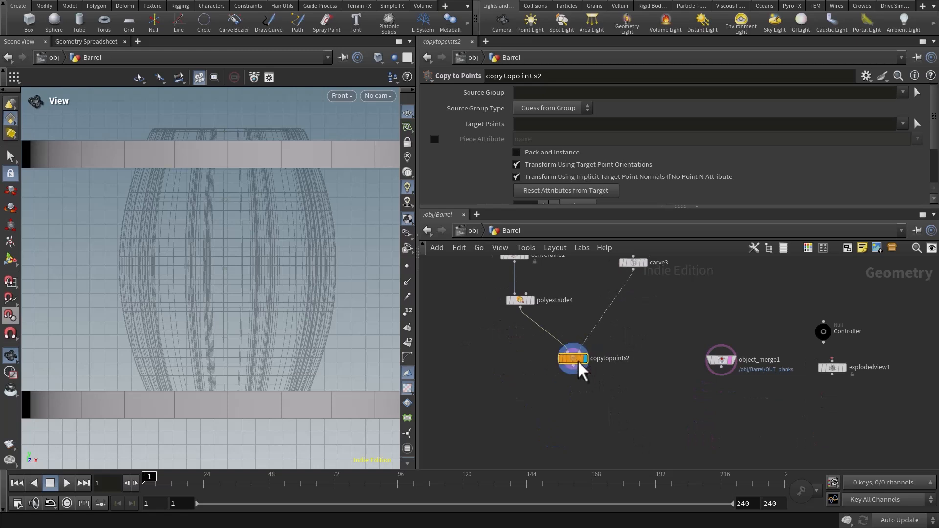
pyautogui.moveTo(577, 360); pyautogui.dragTo(579, 360)
pyautogui.moveTo(601, 398); pyautogui.dragTo(600, 399, button='middle')
pyautogui.moveTo(599, 418); pyautogui.dragTo(587, 391, button='middle')
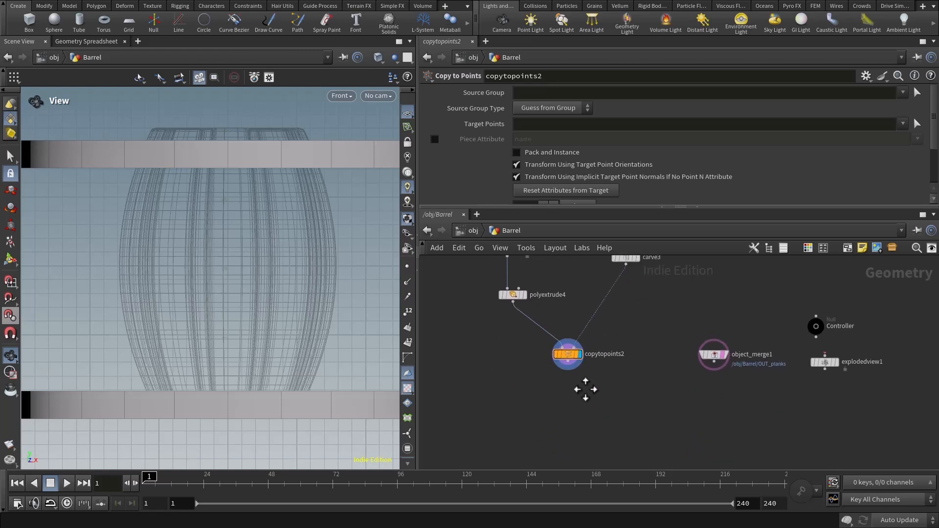
pyautogui.scroll(-4, 247, 236)
pyautogui.moveTo(639, 374); pyautogui.dragTo(630, 388, button='middle')
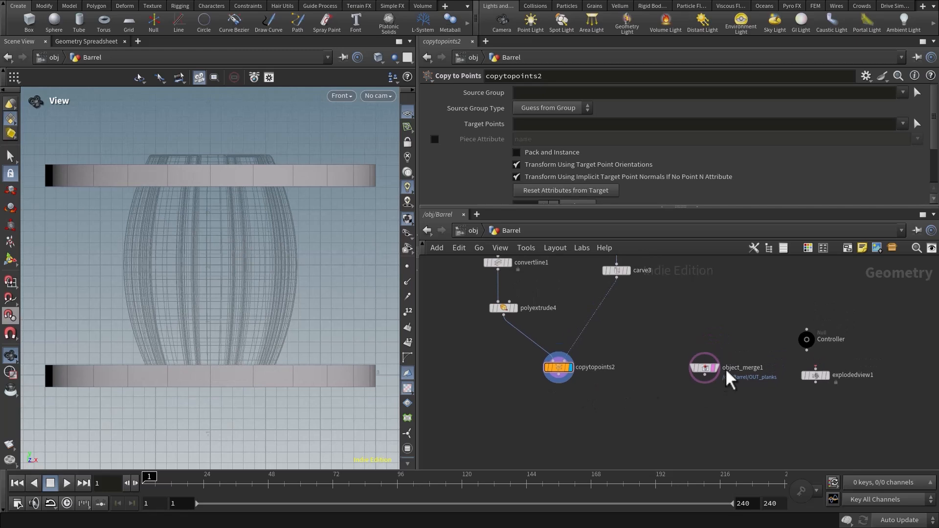
# Switch the viewport to wireframe shading to compare the bands with the planks.
pyautogui.moveTo(703, 366); pyautogui.dragTo(702, 364)
pyautogui.moveTo(234, 264); pyautogui.dragTo(250, 297, button='middle')
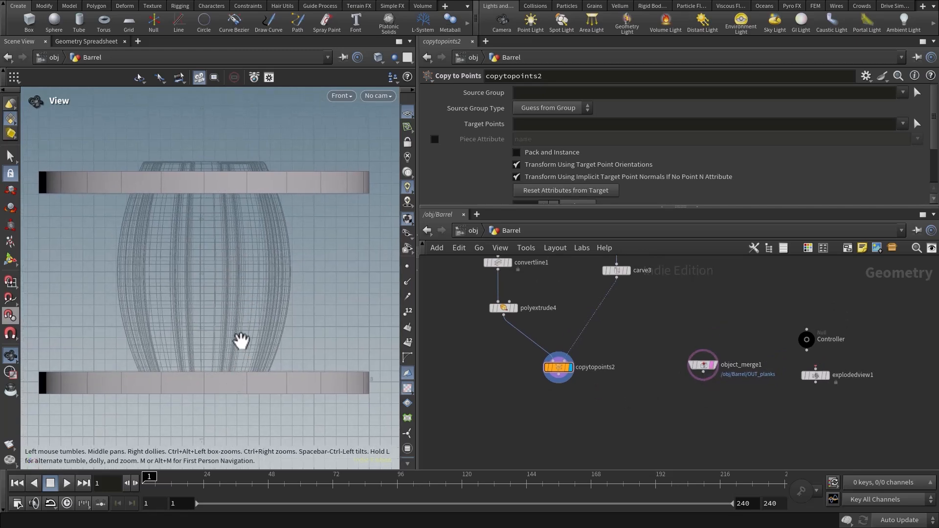
pyautogui.press('w')
pyautogui.moveTo(235, 379); pyautogui.dragTo(228, 380, button='middle')
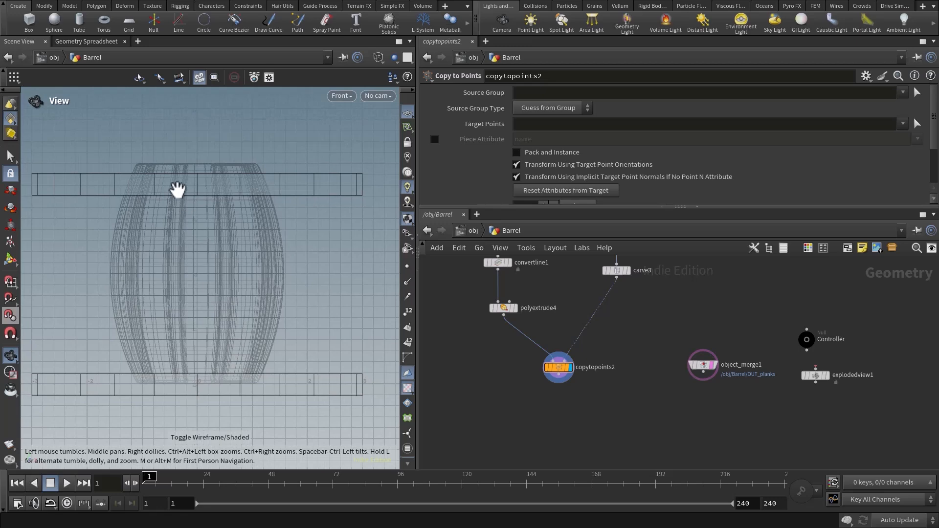
pyautogui.moveTo(594, 408); pyautogui.dragTo(593, 394, button='middle')
pyautogui.press('Tab')
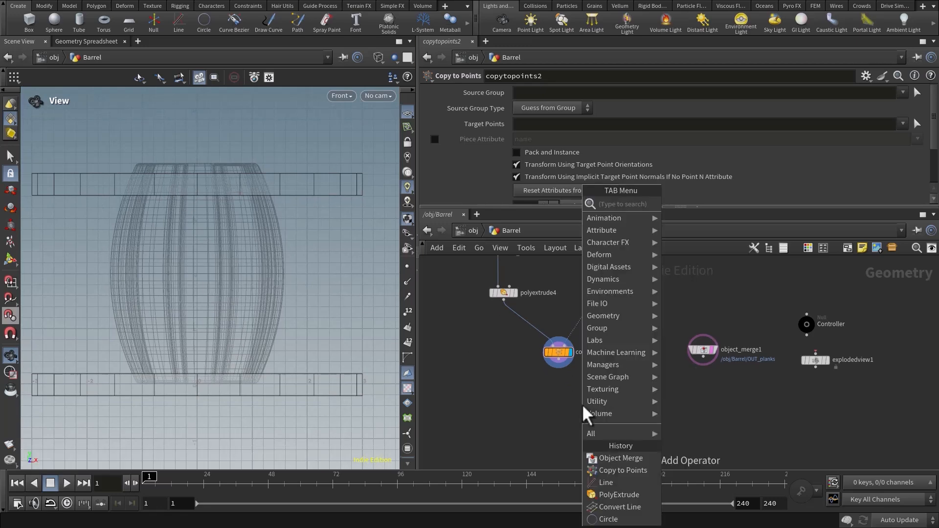
pyautogui.write('match')
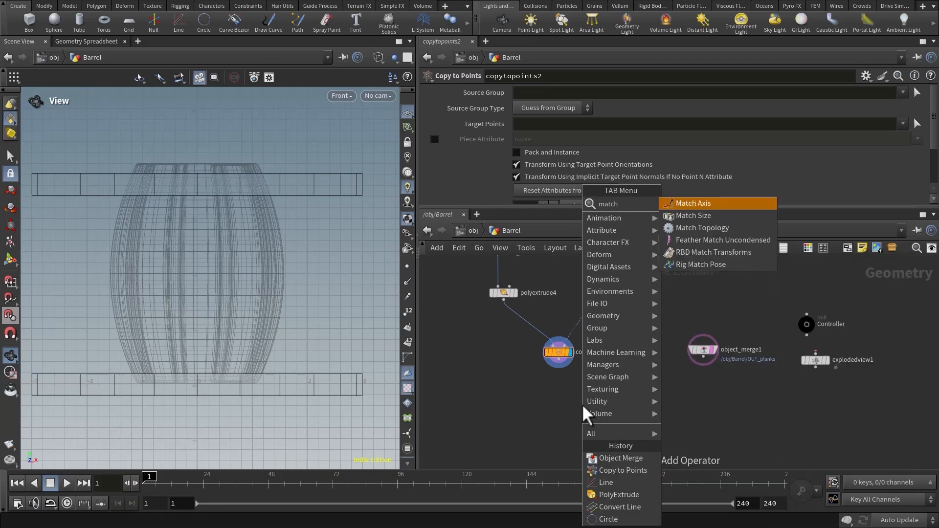
pyautogui.press('Return')
pyautogui.click(562, 396)
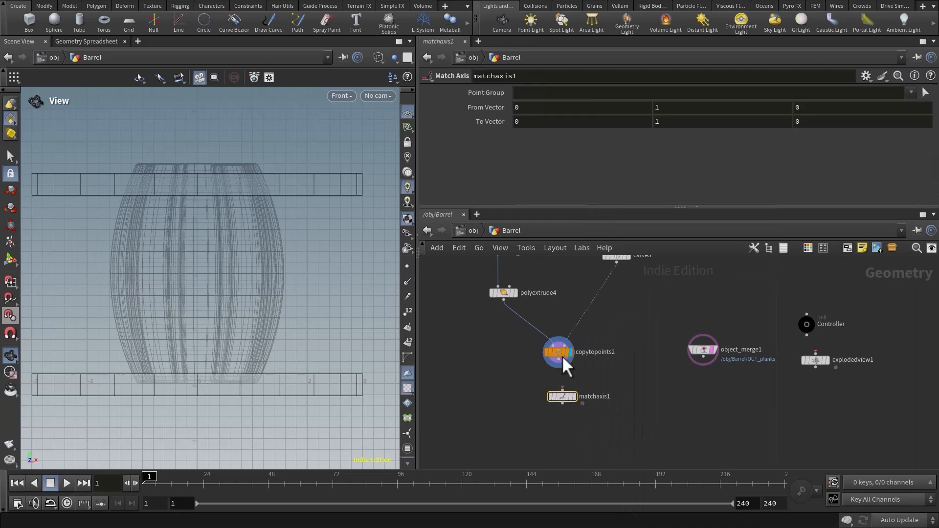
pyautogui.moveTo(558, 368); pyautogui.dragTo(559, 394)
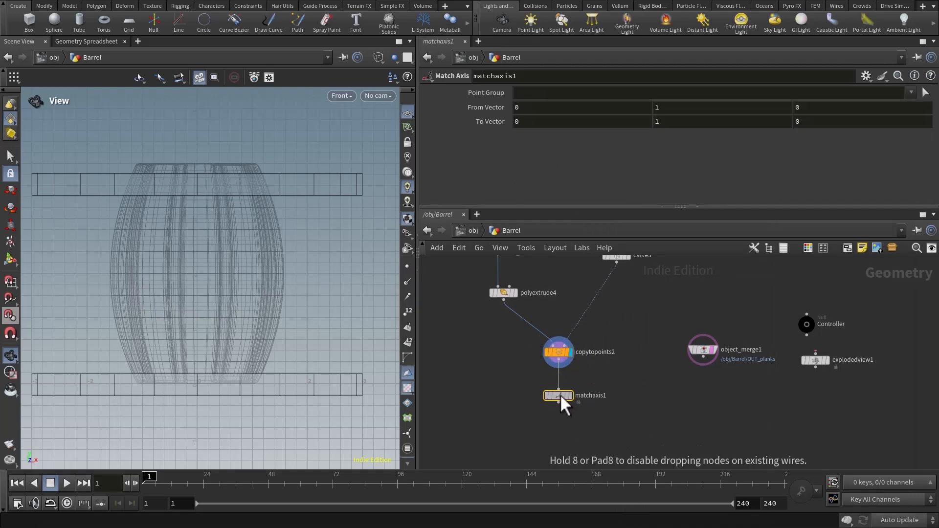
pyautogui.click(571, 395)
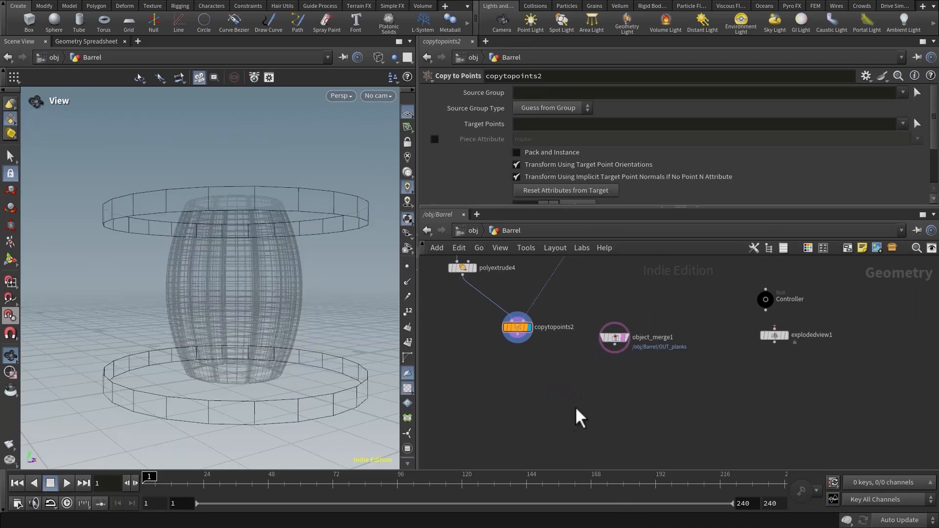
# Add a Match Size node below copytopoints2.
pyautogui.press('Tab')
pyautogui.write('match')
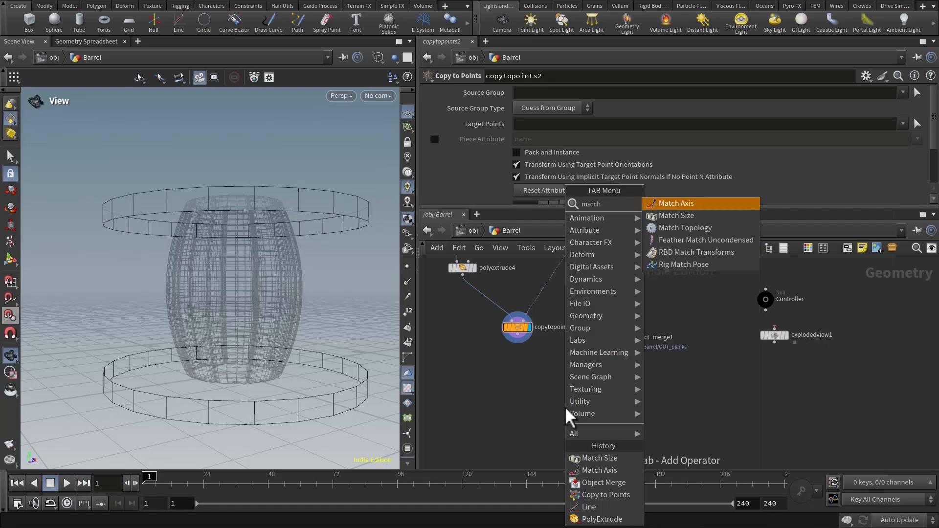
pyautogui.press('Down')
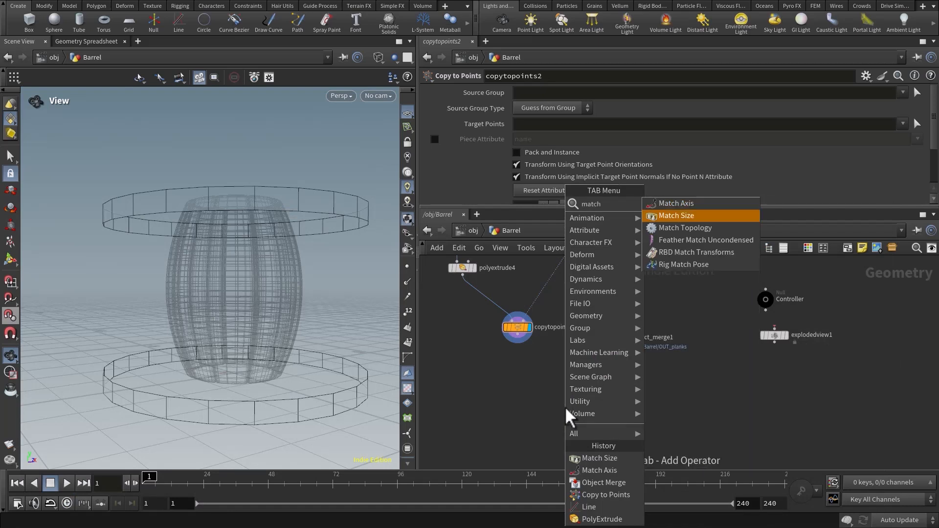
pyautogui.press('Return')
pyautogui.click(563, 397)
# Wire copytopoints2 into the Match Size node's first input and object_merge1 into its second, and display the Match Size node.
pyautogui.moveTo(592, 362)
pyautogui.mouseDown(button='middle')
pyautogui.moveTo(599, 333)
pyautogui.moveTo(601, 375)
pyautogui.mouseUp(button='middle')
pyautogui.moveTo(617, 347); pyautogui.dragTo(617, 332)
pyautogui.moveTo(629, 361); pyautogui.dragTo(618, 360, button='middle')
pyautogui.moveTo(514, 351); pyautogui.dragTo(550, 402)
pyautogui.moveTo(613, 347); pyautogui.dragTo(562, 421)
pyautogui.click(566, 424)
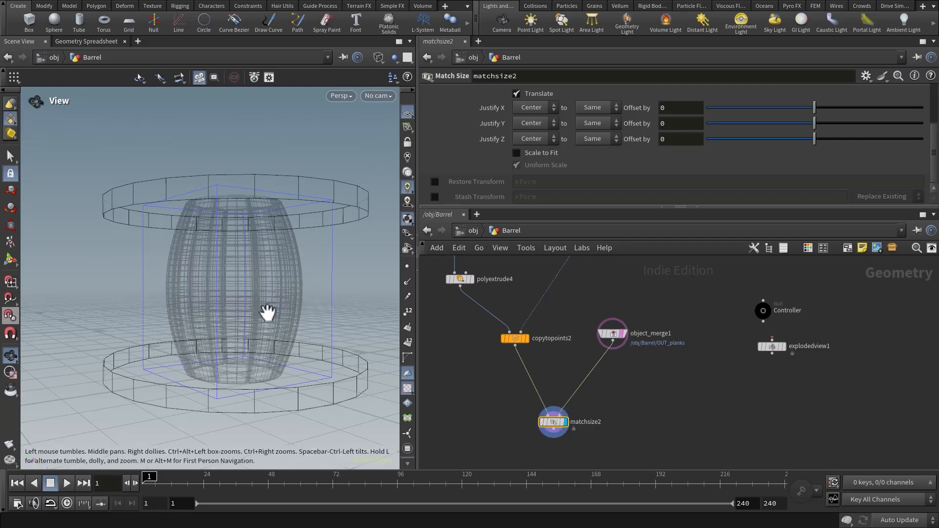
# Examine the alignment of the bands with the planks in perspective and in the front view.
pyautogui.moveTo(267, 312); pyautogui.dragTo(291, 299)
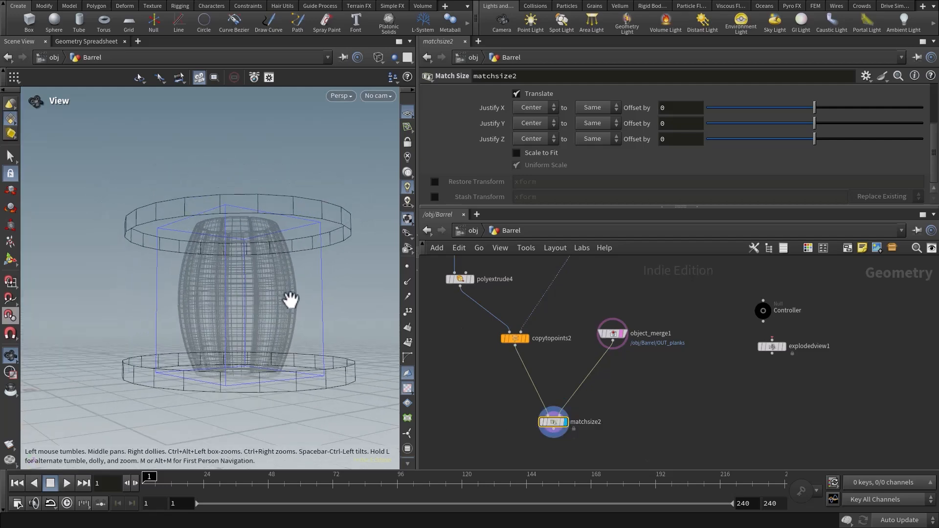
pyautogui.moveTo(618, 332); pyautogui.dragTo(609, 354)
pyautogui.moveTo(386, 373); pyautogui.dragTo(245, 379)
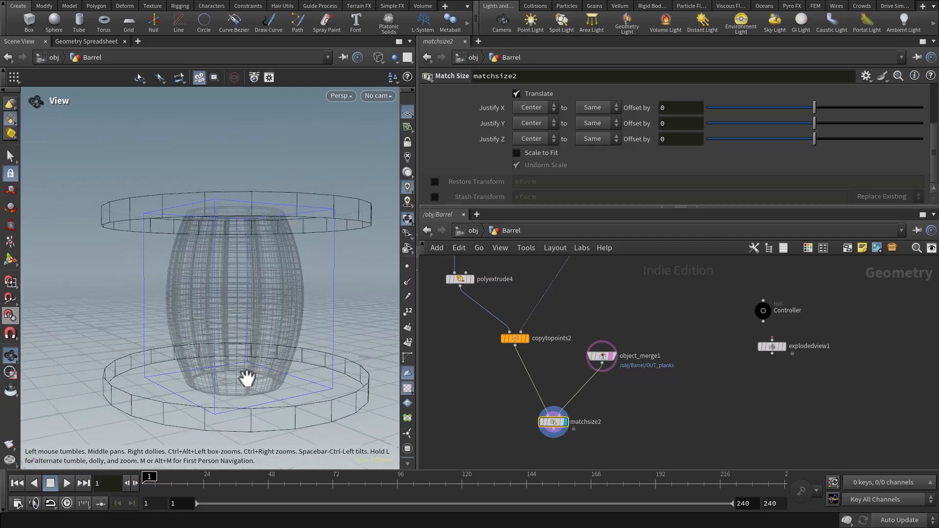
pyautogui.moveTo(248, 304); pyautogui.dragTo(251, 304)
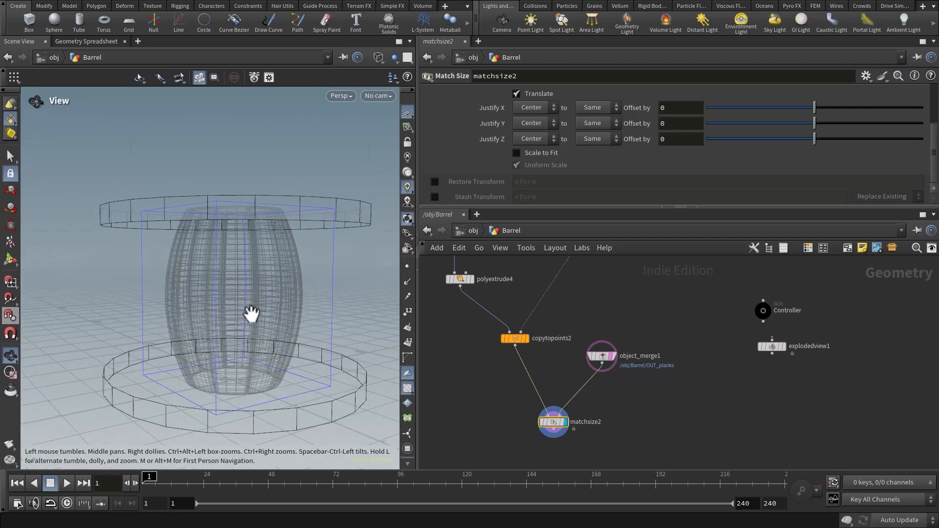
pyautogui.hotkey('space', '3')
pyautogui.moveTo(260, 321); pyautogui.dragTo(209, 341, button='right')
pyautogui.moveTo(208, 342); pyautogui.dragTo(221, 339, button='middle')
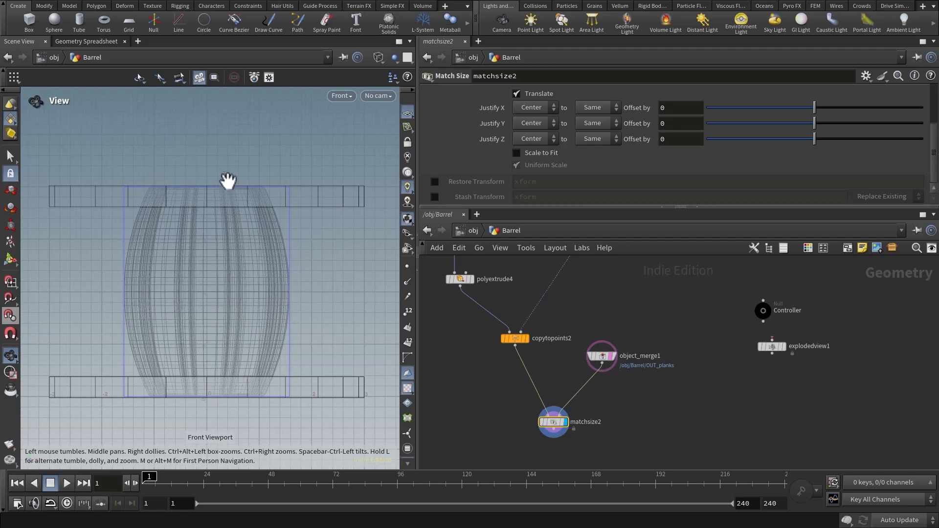
# Set carve3's Second U to 0.842 to move both bands inward from the barrel's ends.
pyautogui.moveTo(661, 276); pyautogui.dragTo(668, 288, button='middle')
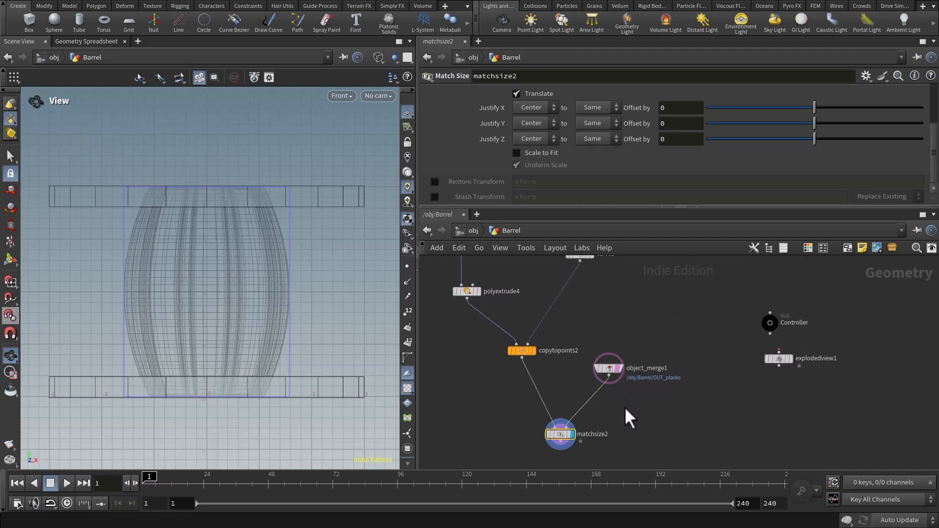
pyautogui.moveTo(621, 417); pyautogui.dragTo(602, 444, button='middle')
pyautogui.moveTo(612, 311); pyautogui.dragTo(604, 342, button='middle')
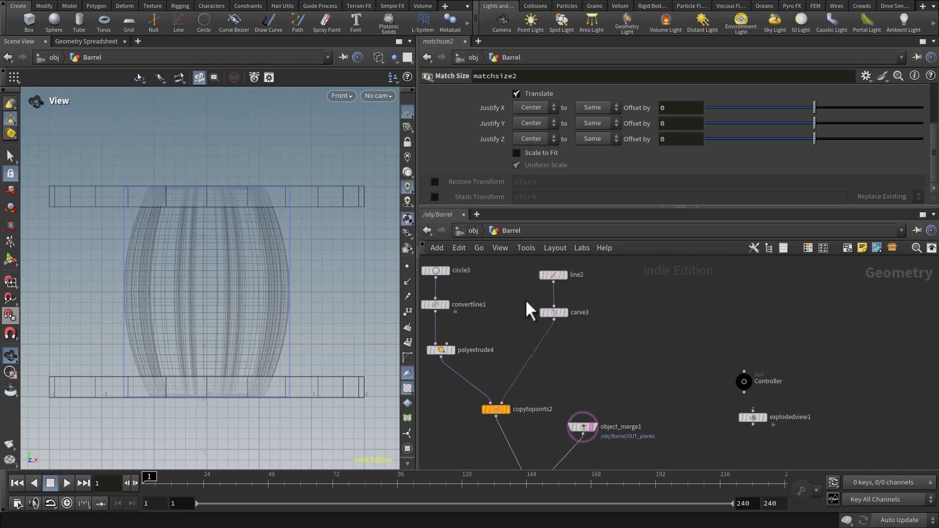
pyautogui.click(553, 312)
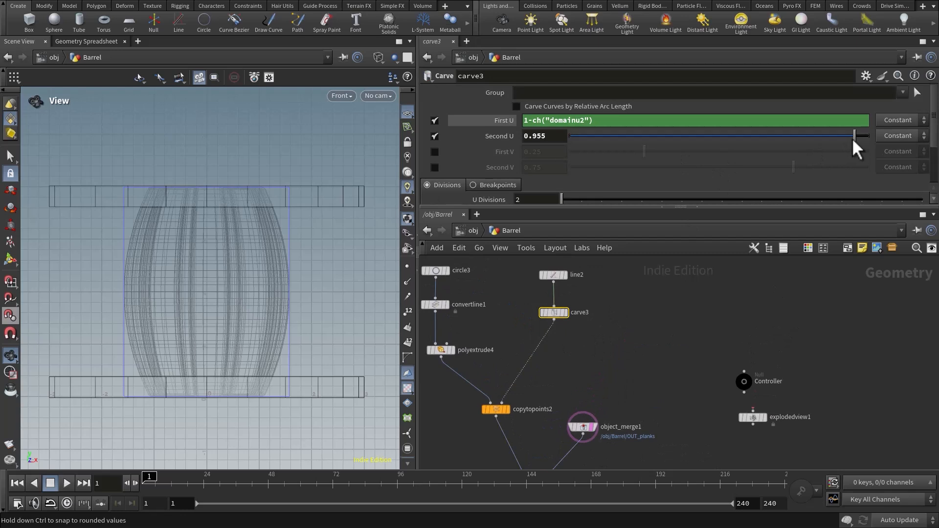
pyautogui.moveTo(852, 138); pyautogui.dragTo(820, 175)
# Move the matchsize2 node slightly closer to its two input nodes.
pyautogui.moveTo(651, 451); pyautogui.dragTo(698, 325, button='middle')
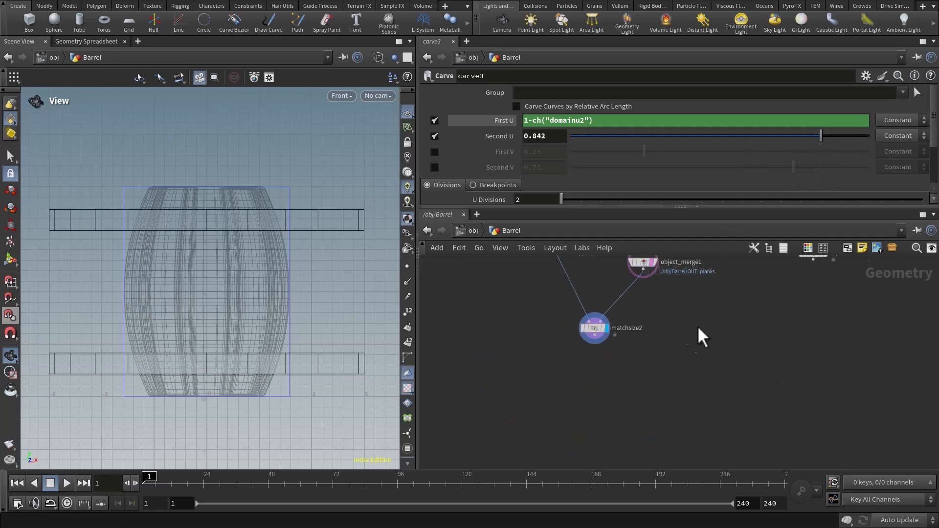
pyautogui.moveTo(587, 370); pyautogui.dragTo(575, 380)
pyautogui.moveTo(627, 436); pyautogui.dragTo(567, 426, button='middle')
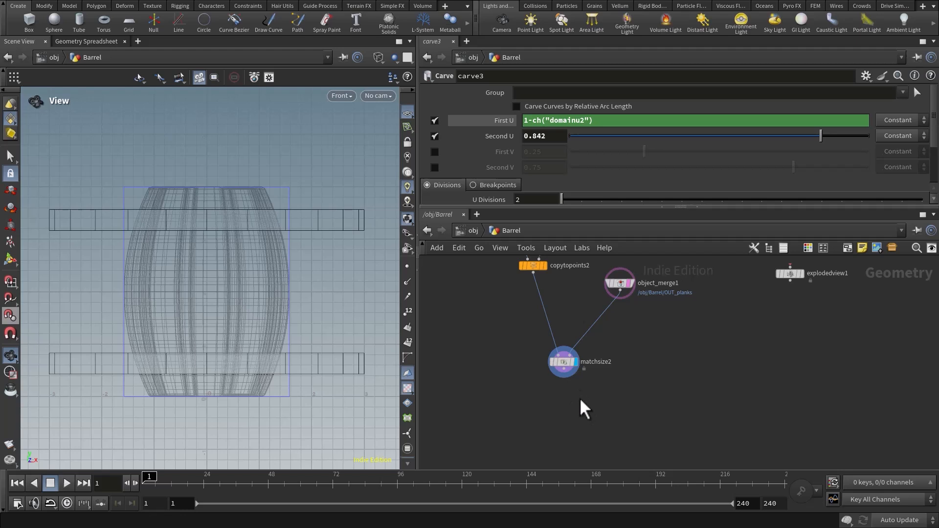
pyautogui.click(565, 358)
pyautogui.moveTo(566, 359); pyautogui.dragTo(566, 350)
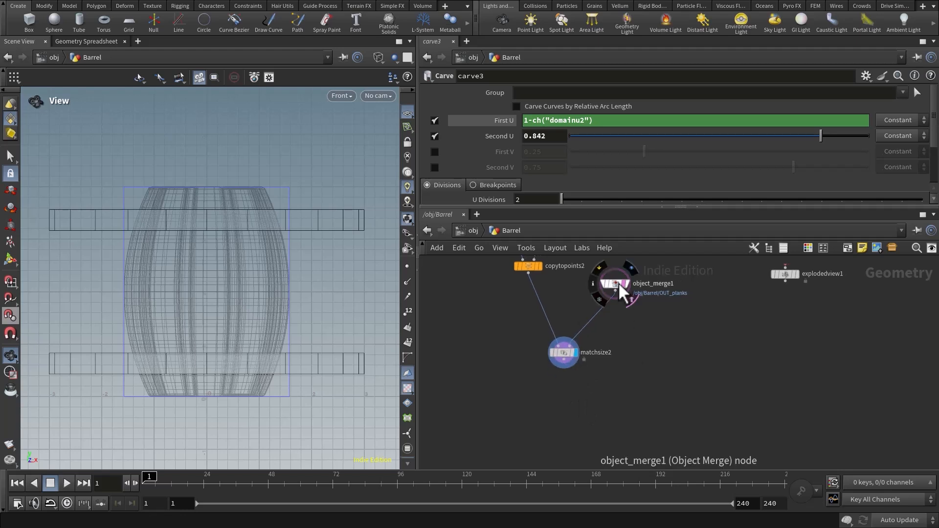
# Move object_merge1 away from matchsize2, display it briefly to check the planks alone, and return the display to matchsize2.
pyautogui.moveTo(618, 282); pyautogui.dragTo(645, 300)
pyautogui.click(645, 297)
pyautogui.moveTo(635, 325); pyautogui.dragTo(632, 322, button='middle')
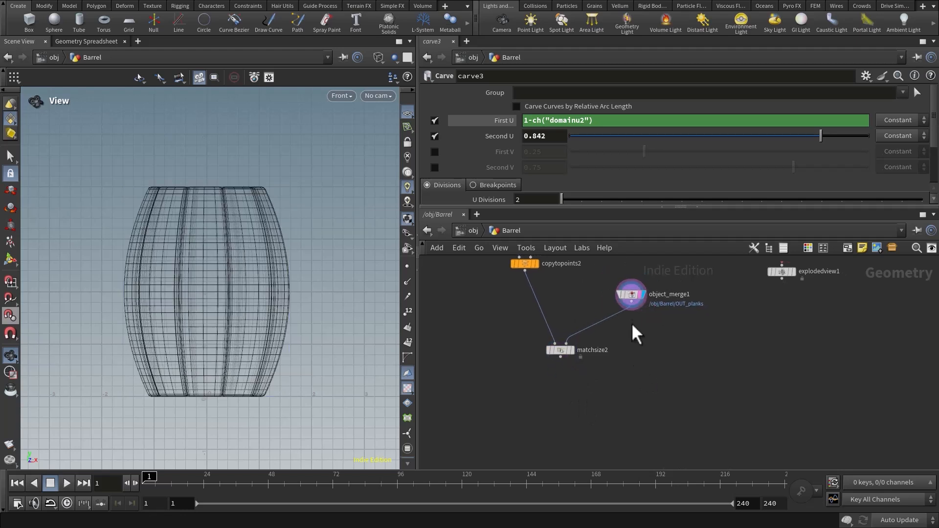
pyautogui.click(572, 350)
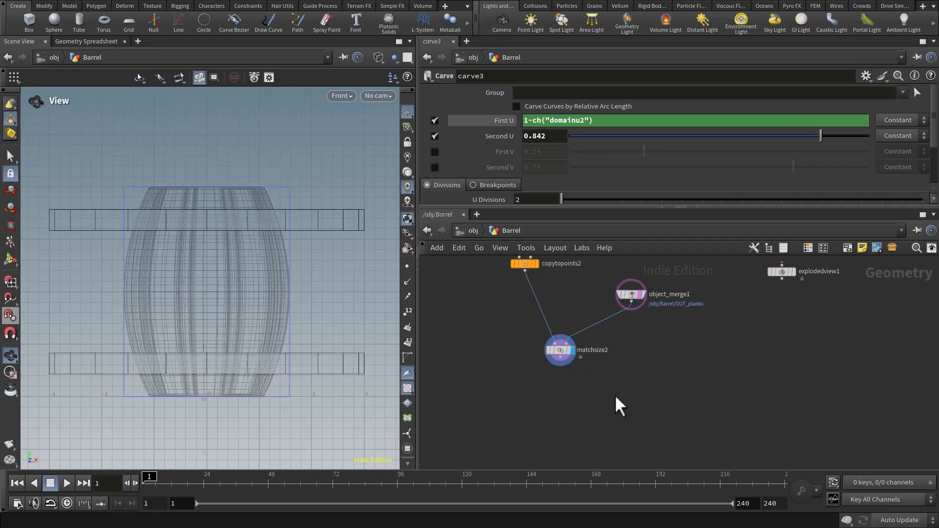
# Review the parameters of matchsize2 and object_merge1, leaving object_merge1 selected.
pyautogui.moveTo(590, 412); pyautogui.dragTo(571, 404, button='middle')
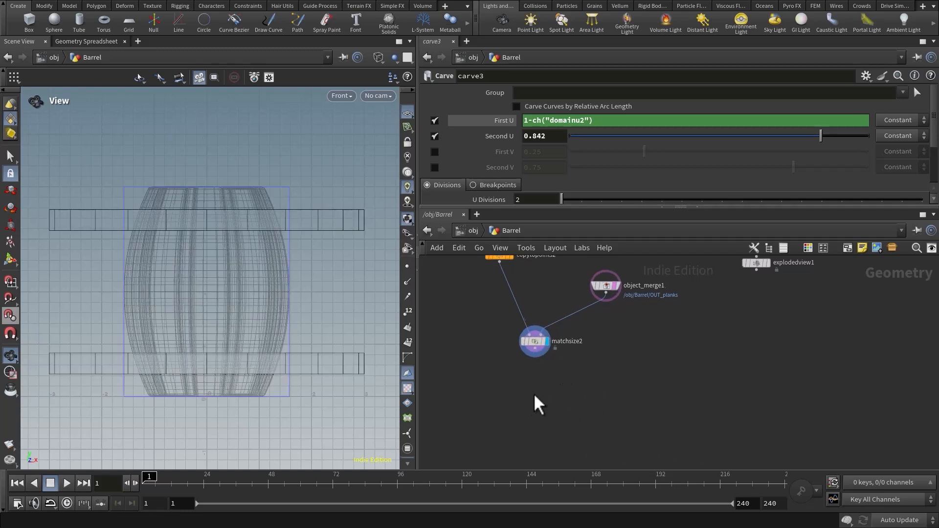
pyautogui.click(538, 342)
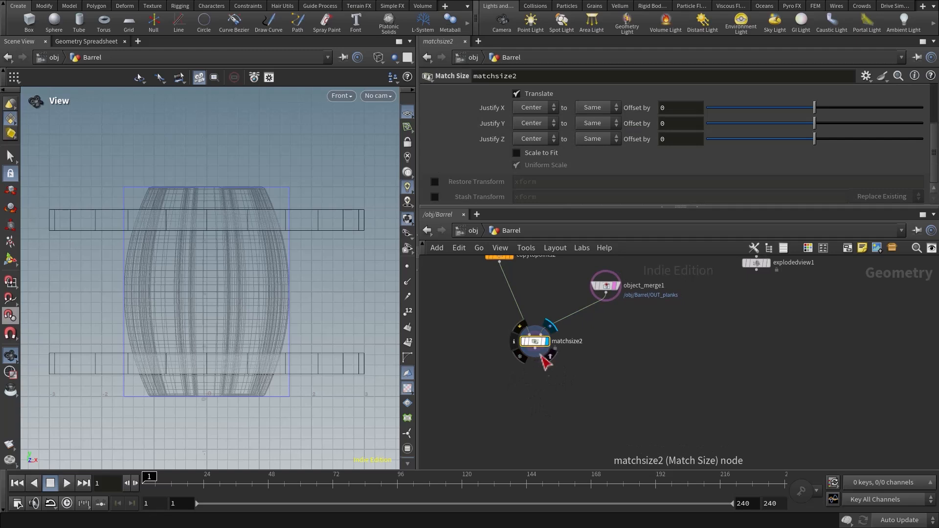
pyautogui.moveTo(558, 388); pyautogui.dragTo(548, 381, button='middle')
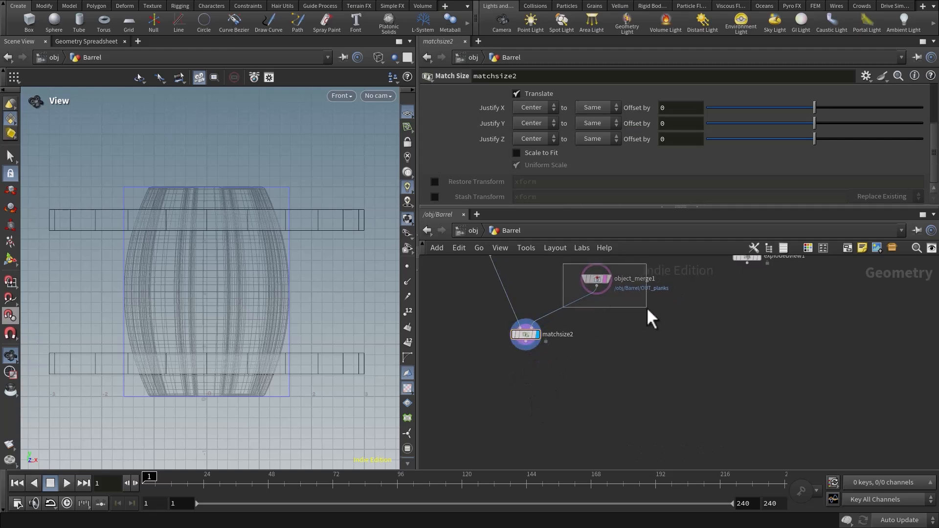
pyautogui.moveTo(646, 307); pyautogui.dragTo(645, 308)
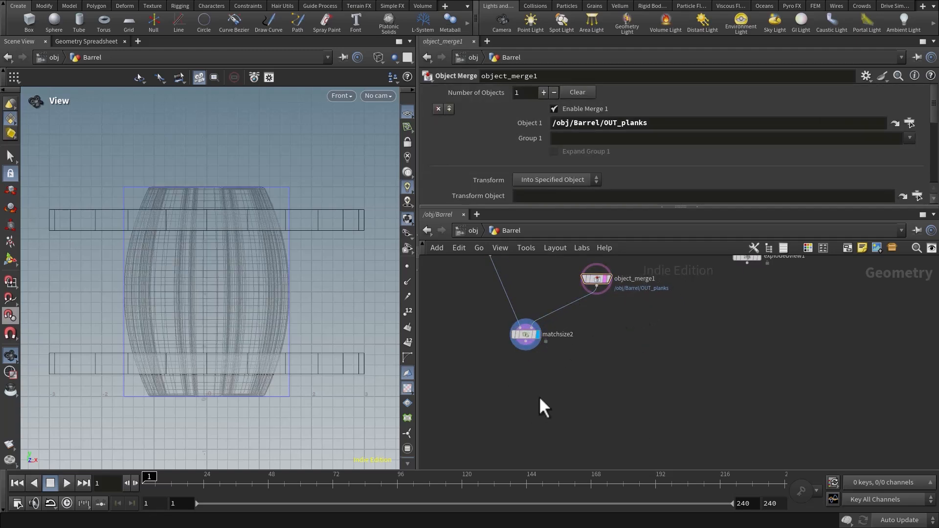
# Return the viewport to shaded perspective and view the bands around the plank wireframe.
pyautogui.moveTo(322, 265); pyautogui.dragTo(240, 277)
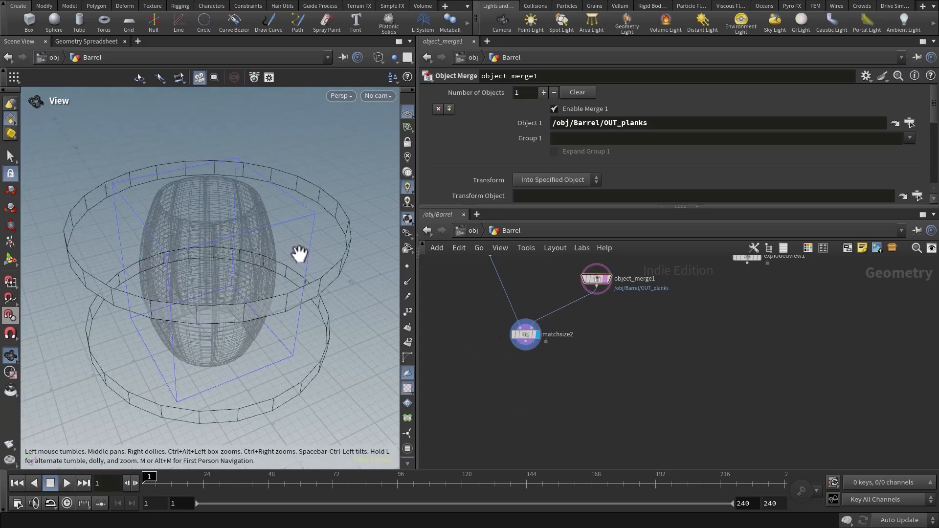
pyautogui.press('w')
pyautogui.moveTo(293, 266); pyautogui.dragTo(255, 256)
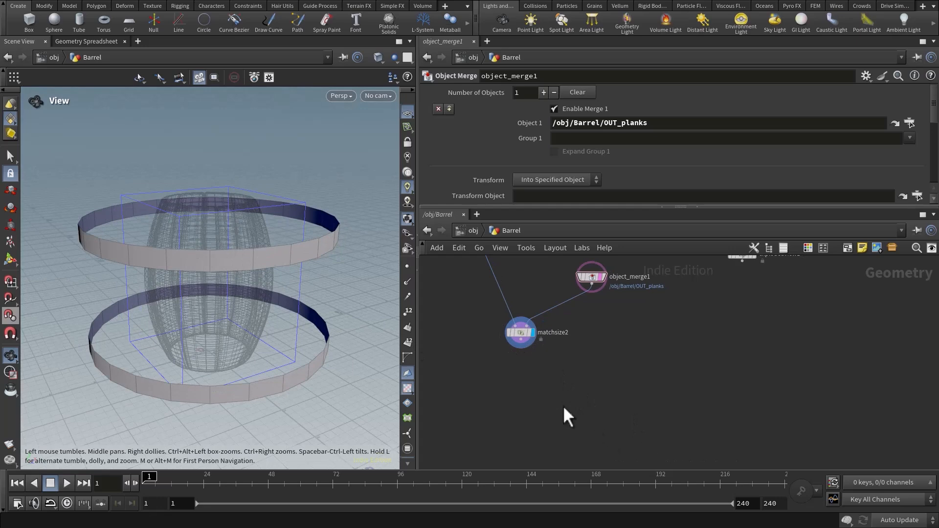
# Add a Ray node fed by matchsize2 and by object_merge1 as its collision input, and display its result.
pyautogui.press('Tab')
pyautogui.write('ray')
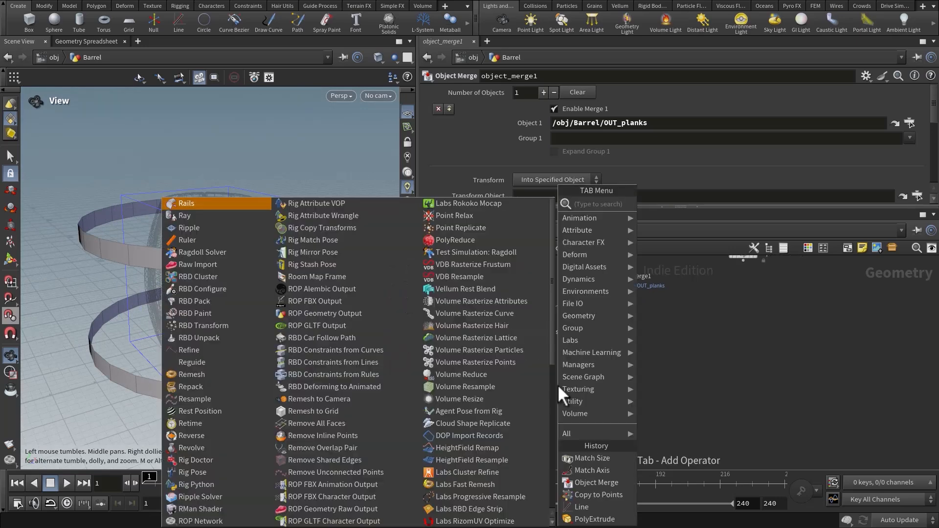
pyautogui.press('Return')
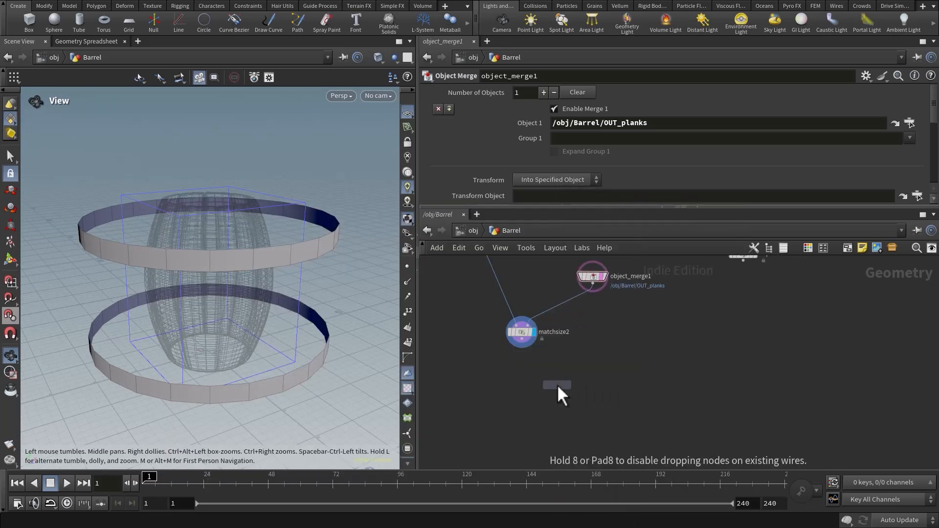
pyautogui.click(573, 410)
pyautogui.moveTo(521, 348); pyautogui.dragTo(569, 404)
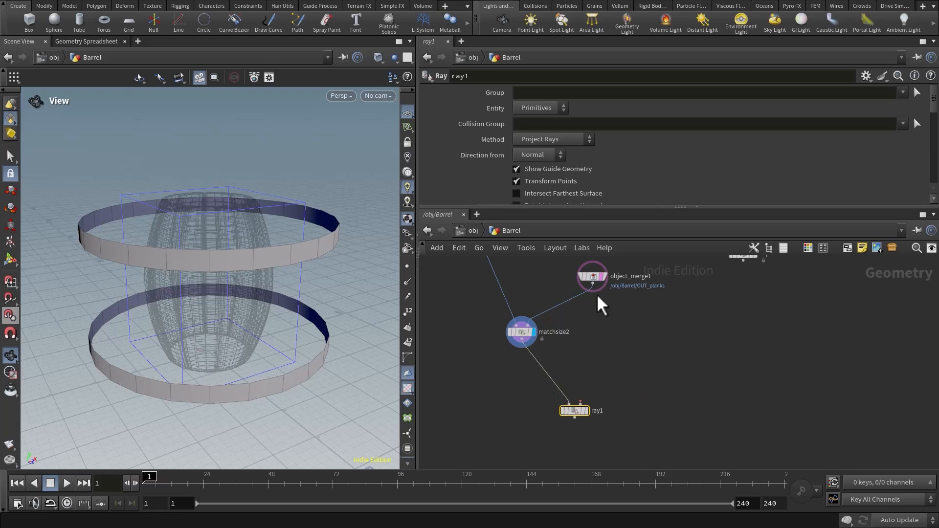
pyautogui.moveTo(593, 288); pyautogui.dragTo(556, 412)
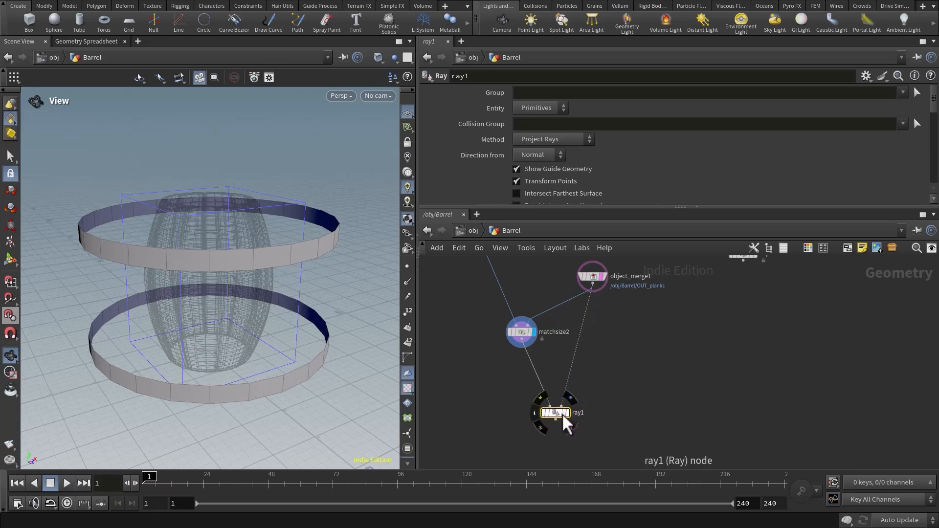
pyautogui.click(568, 412)
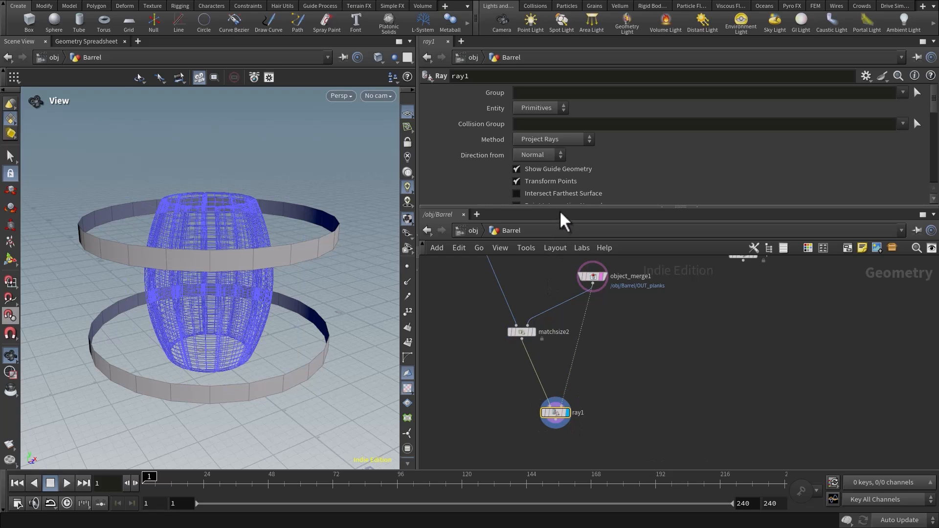
# Set the ray1 method to Minimum Distance and check the bands against the barrel planks.
pyautogui.moveTo(559, 210)
pyautogui.mouseDown()
pyautogui.moveTo(551, 234)
pyautogui.moveTo(551, 227)
pyautogui.mouseUp()
pyautogui.click(545, 137)
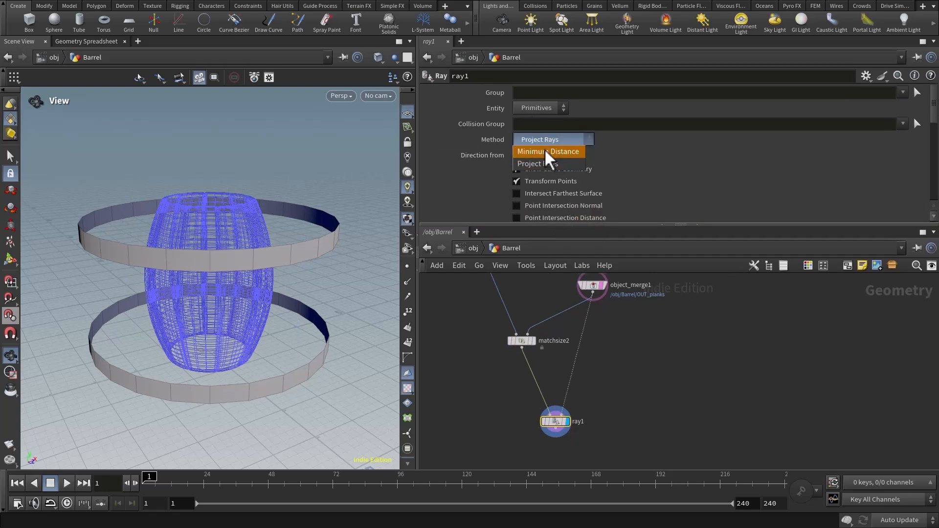
pyautogui.click(544, 149)
pyautogui.moveTo(203, 292); pyautogui.dragTo(243, 248, button='right')
pyautogui.moveTo(243, 247); pyautogui.dragTo(240, 287)
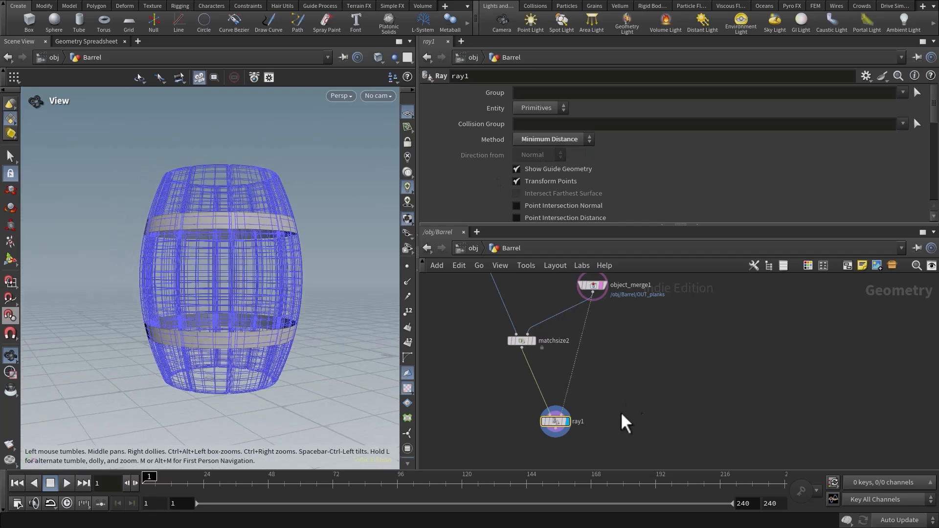
# Add a PolyExtrude node after ray1 and display its result.
pyautogui.moveTo(608, 440)
pyautogui.mouseDown(button='middle')
pyautogui.moveTo(601, 402)
pyautogui.moveTo(620, 389)
pyautogui.mouseUp(button='middle')
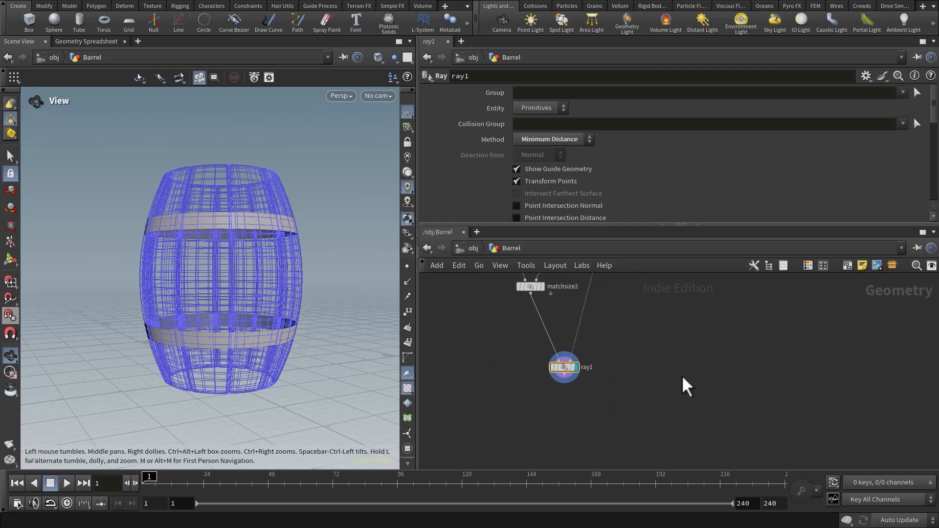
pyautogui.moveTo(543, 401); pyautogui.dragTo(553, 353, button='middle')
pyautogui.scroll(1, 547, 413)
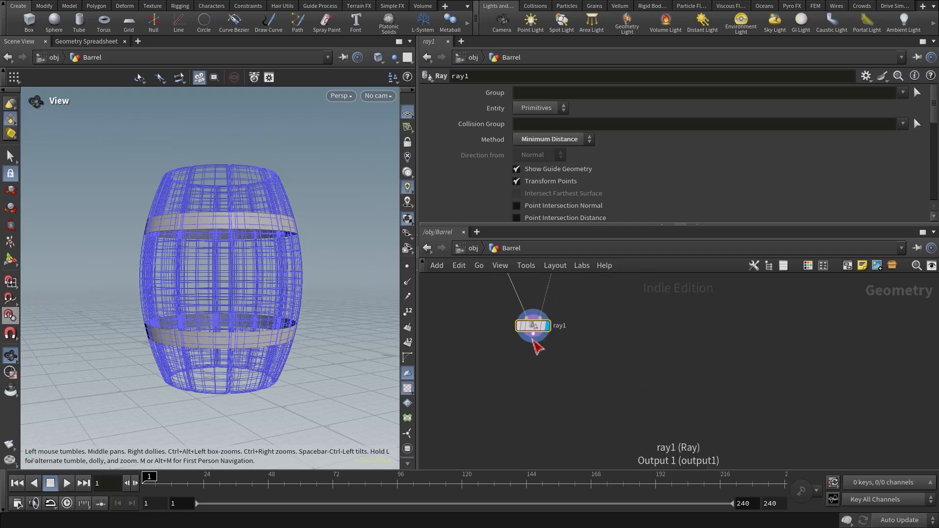
pyautogui.click(533, 341)
pyautogui.press('Tab')
pyautogui.write('p')
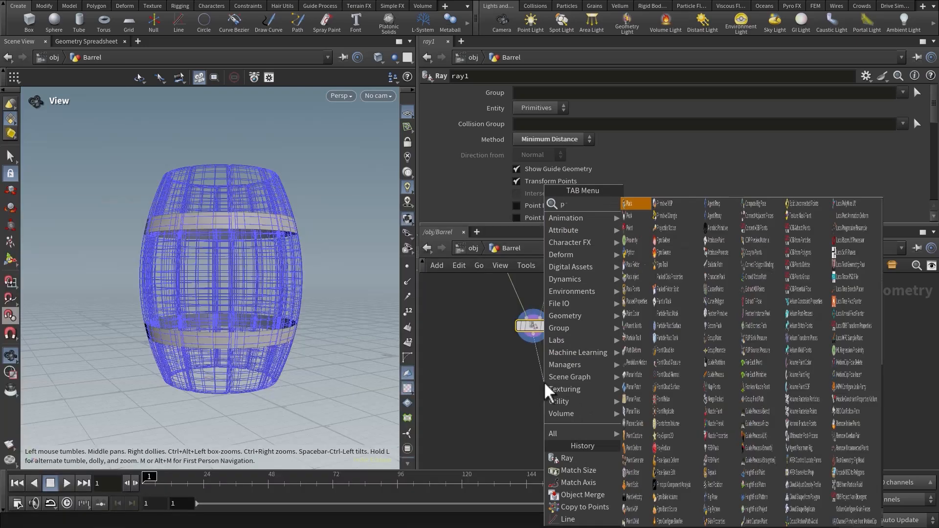
pyautogui.write('olyext')
pyautogui.press('Return')
pyautogui.click(544, 381)
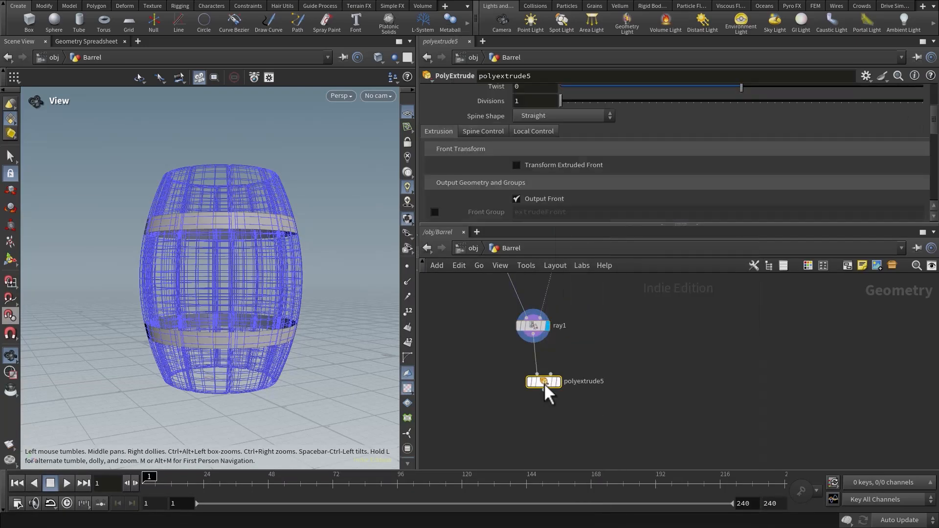
pyautogui.moveTo(543, 383); pyautogui.dragTo(542, 377)
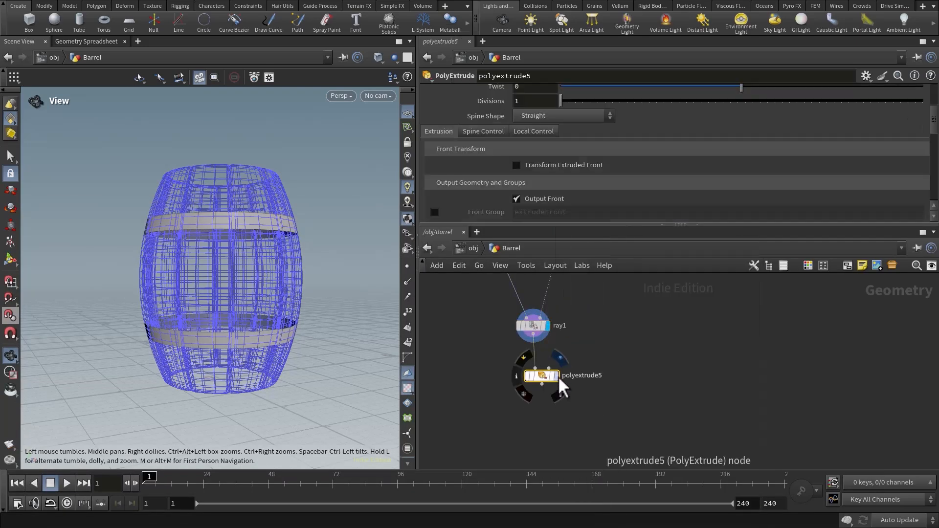
pyautogui.click(557, 375)
# Set the extrusion distance of polyextrude5 to .05 and inspect the thickened bands up close.
pyautogui.scroll(5, 604, 174)
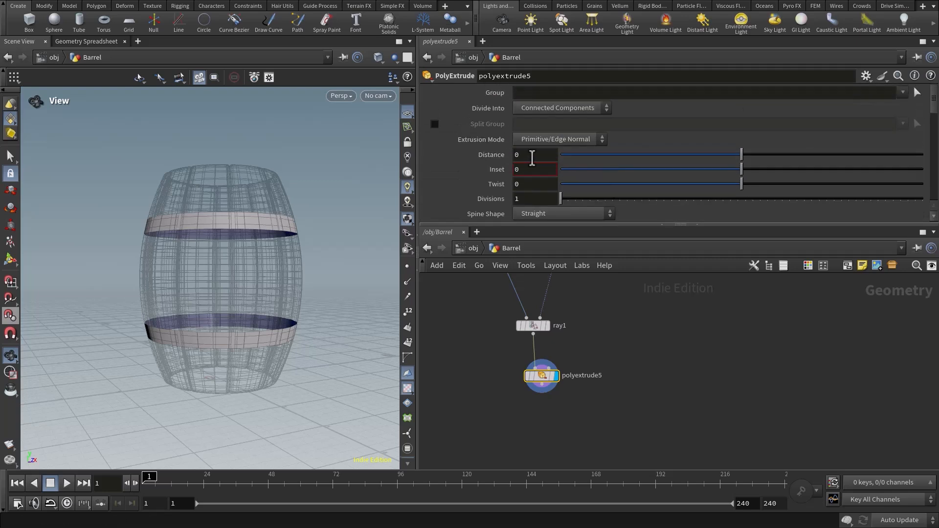
pyautogui.click(533, 156)
pyautogui.write('.05')
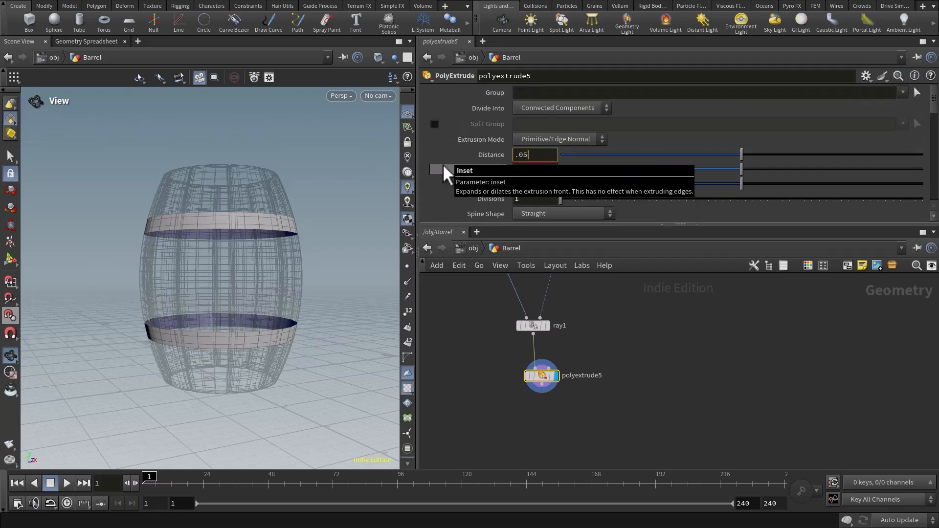
pyautogui.press('Return')
pyautogui.moveTo(241, 196); pyautogui.dragTo(273, 220)
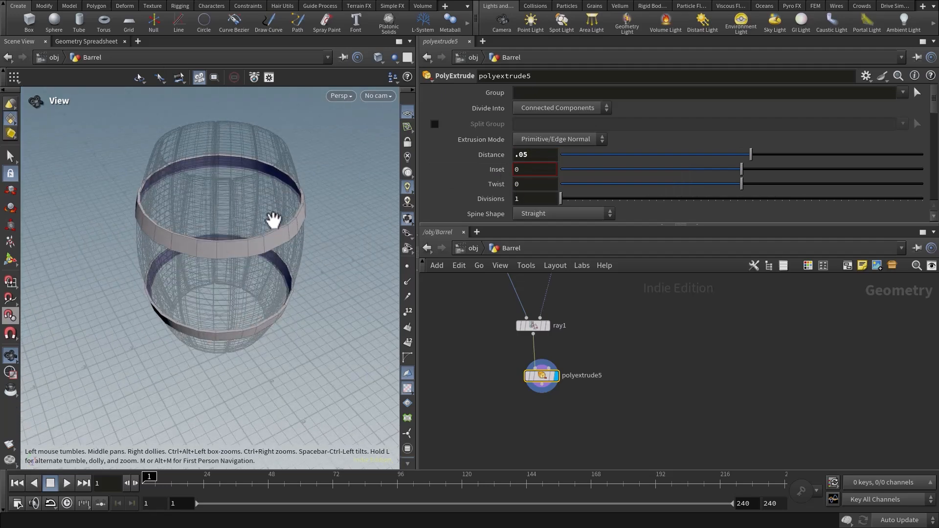
pyautogui.scroll(10, 273, 220)
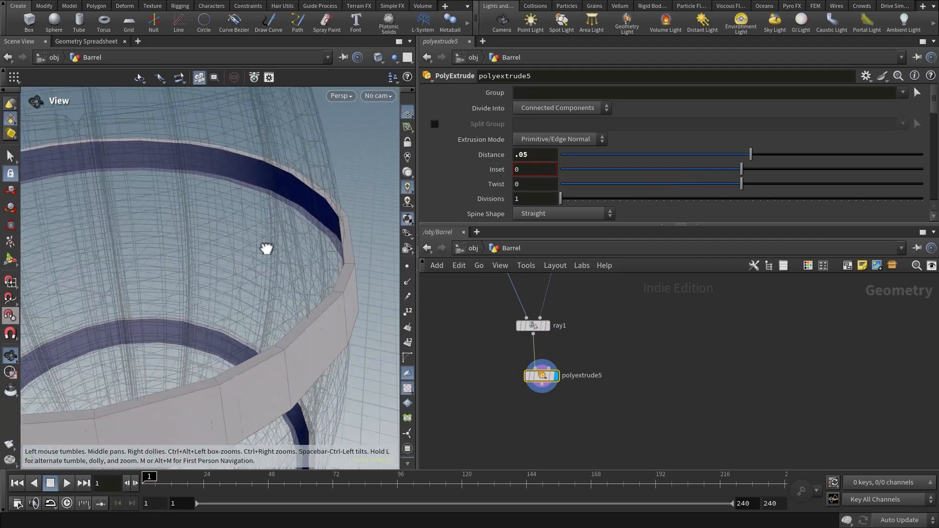
pyautogui.scroll(2, 266, 248)
# Enable Output Back on polyextrude5 and check the inner faces of the bands.
pyautogui.scroll(-5, 566, 141)
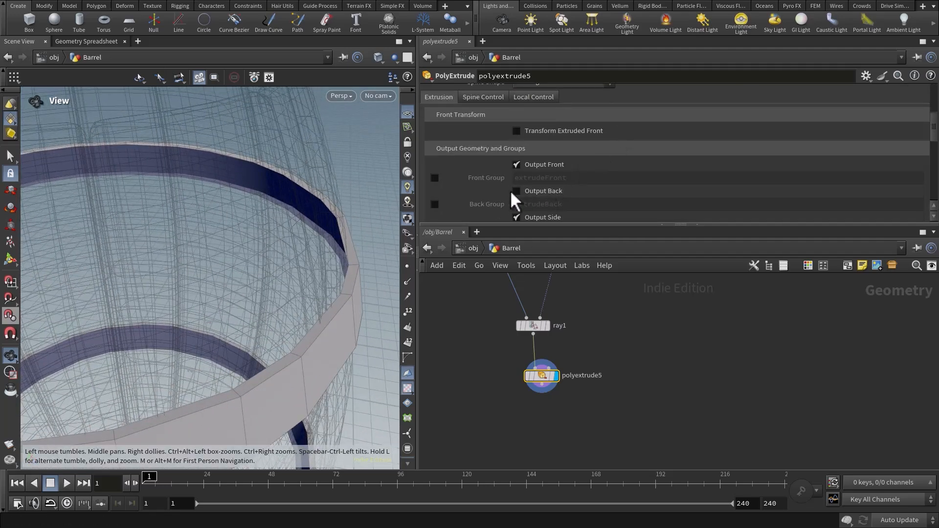
pyautogui.click(516, 191)
pyautogui.scroll(-5, 205, 237)
pyautogui.moveTo(205, 236); pyautogui.dragTo(304, 278)
pyautogui.scroll(2, 291, 296)
# Move polyextrude5 slightly closer to ray1, and copy the group3 and polybevel2 nodes from the plank network.
pyautogui.moveTo(553, 399); pyautogui.dragTo(560, 374, button='middle')
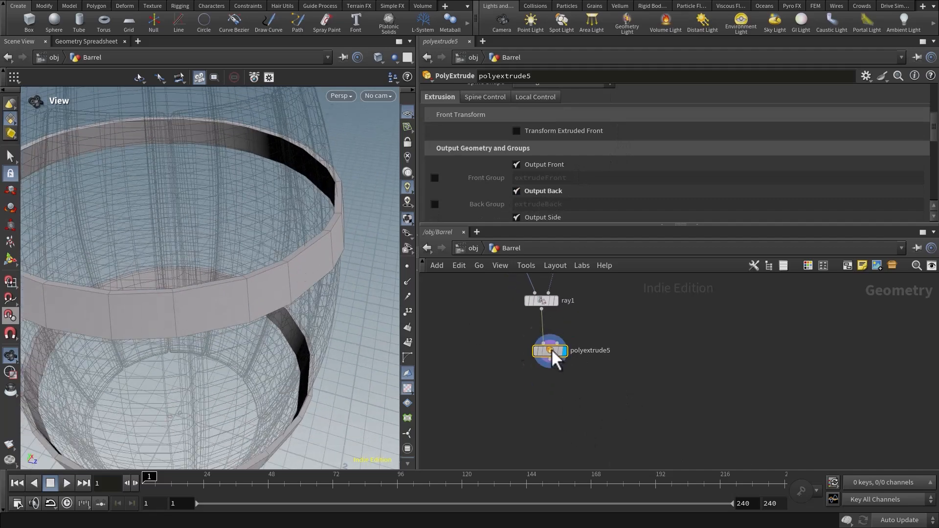
pyautogui.moveTo(551, 349); pyautogui.dragTo(549, 343)
pyautogui.moveTo(556, 395); pyautogui.dragTo(648, 454, button='middle')
pyautogui.scroll(-3, 558, 394)
pyautogui.moveTo(522, 418); pyautogui.dragTo(571, 439, button='middle')
pyautogui.scroll(3, 473, 379)
pyautogui.moveTo(498, 369); pyautogui.dragTo(493, 420, button='middle')
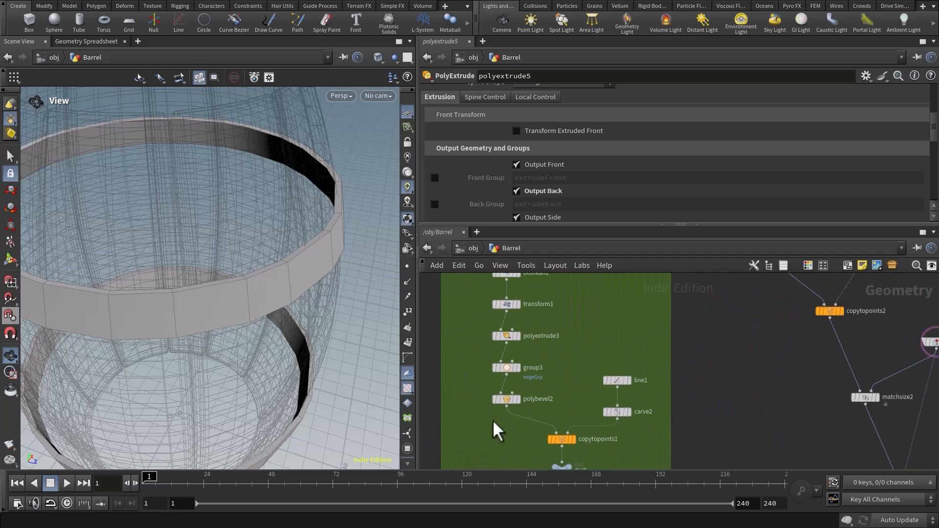
pyautogui.scroll(1, 495, 430)
pyautogui.moveTo(478, 342); pyautogui.dragTo(544, 413)
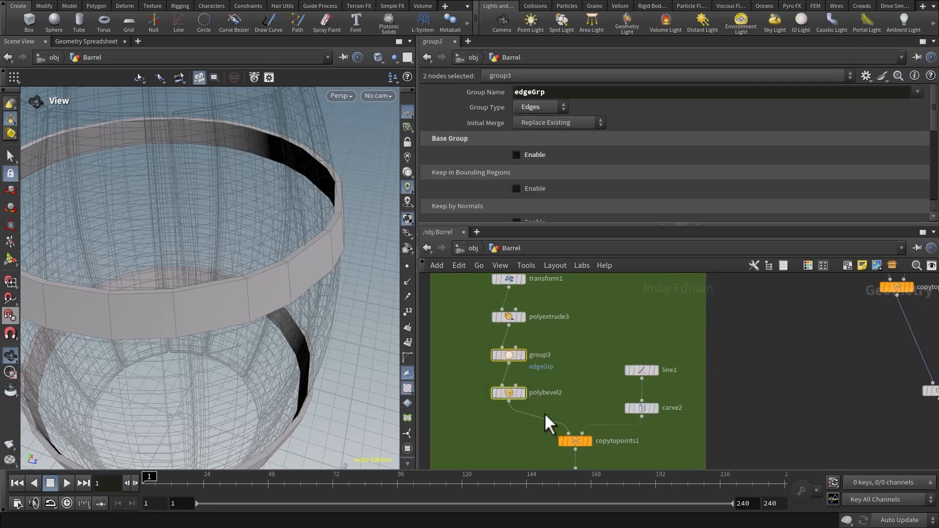
pyautogui.hotkey('ctrl', 'c')
# Paste the copied group and bevel nodes below polyextrude5 and cut the wire linking them to the plank network.
pyautogui.moveTo(826, 430); pyautogui.dragTo(547, 398, button='middle')
pyautogui.moveTo(655, 465); pyautogui.dragTo(572, 400, button='middle')
pyautogui.moveTo(583, 453); pyautogui.dragTo(579, 412, button='middle')
pyautogui.hotkey('ctrl', 'v')
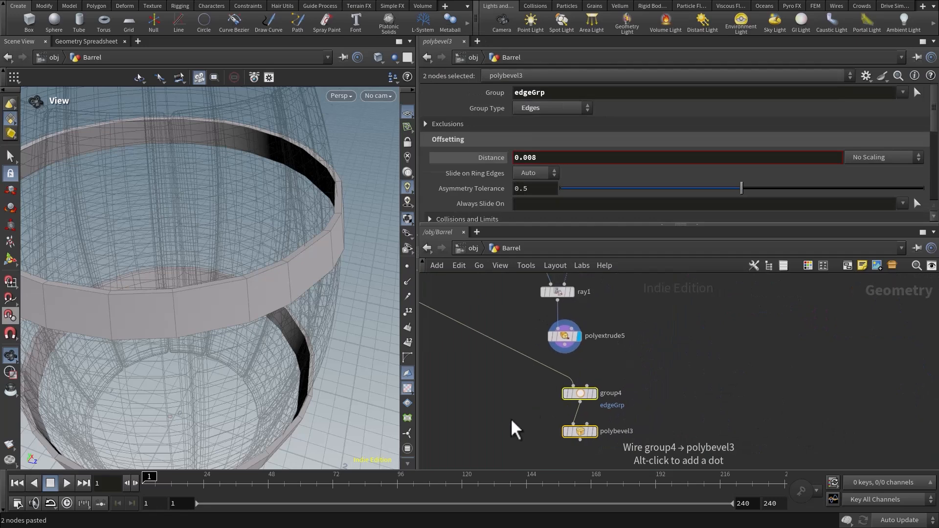
pyautogui.press('y')
pyautogui.moveTo(596, 346); pyautogui.dragTo(510, 398)
pyautogui.moveTo(510, 398); pyautogui.dragTo(496, 401, button='middle')
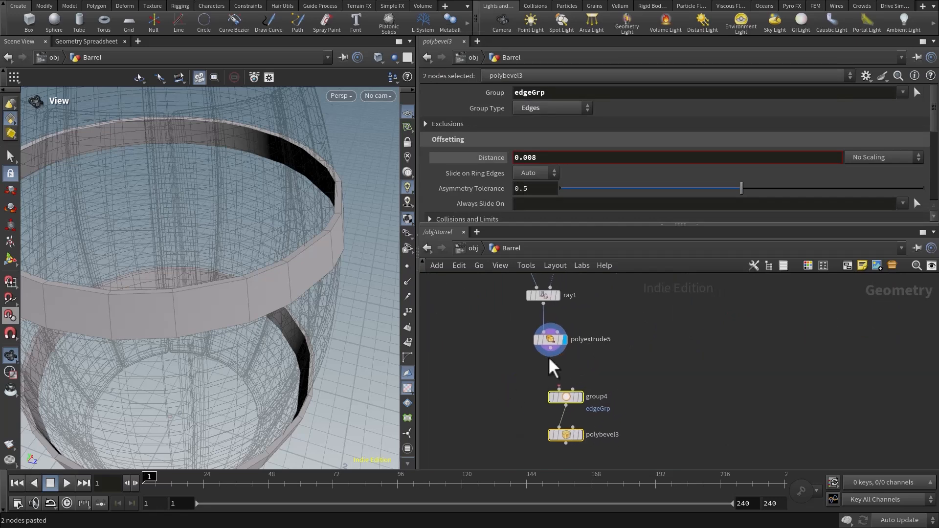
# Wire polyextrude5 into group4, display polybevel3, and inspect the beveled band edges from several angles.
pyautogui.click(549, 358)
pyautogui.moveTo(550, 348); pyautogui.dragTo(558, 391)
pyautogui.click(572, 383)
pyautogui.click(570, 392)
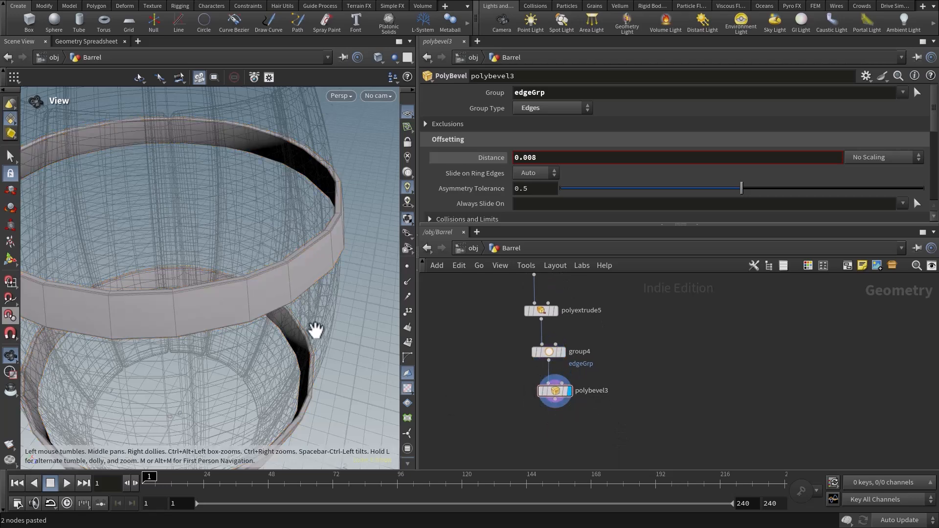
pyautogui.moveTo(315, 331); pyautogui.dragTo(264, 268, button='right')
pyautogui.moveTo(264, 269); pyautogui.dragTo(313, 287)
pyautogui.moveTo(313, 287); pyautogui.dragTo(118, 302, button='right')
pyautogui.moveTo(117, 302); pyautogui.dragTo(279, 383)
pyautogui.moveTo(279, 383); pyautogui.dragTo(172, 266, button='right')
pyautogui.moveTo(172, 266); pyautogui.dragTo(247, 316)
# Add a Null node after polybevel3 and rename it OUT_rings.
pyautogui.moveTo(650, 400); pyautogui.dragTo(563, 391, button='middle')
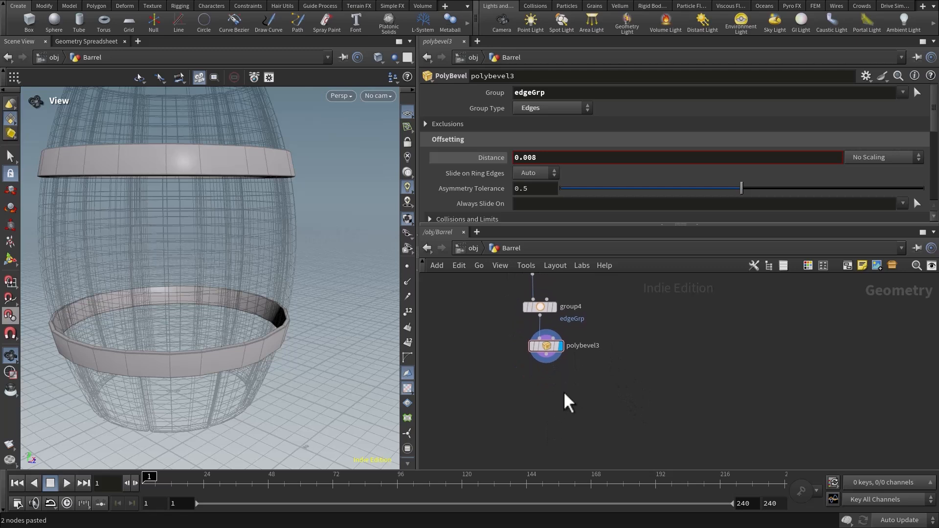
pyautogui.press('Tab')
pyautogui.write('null')
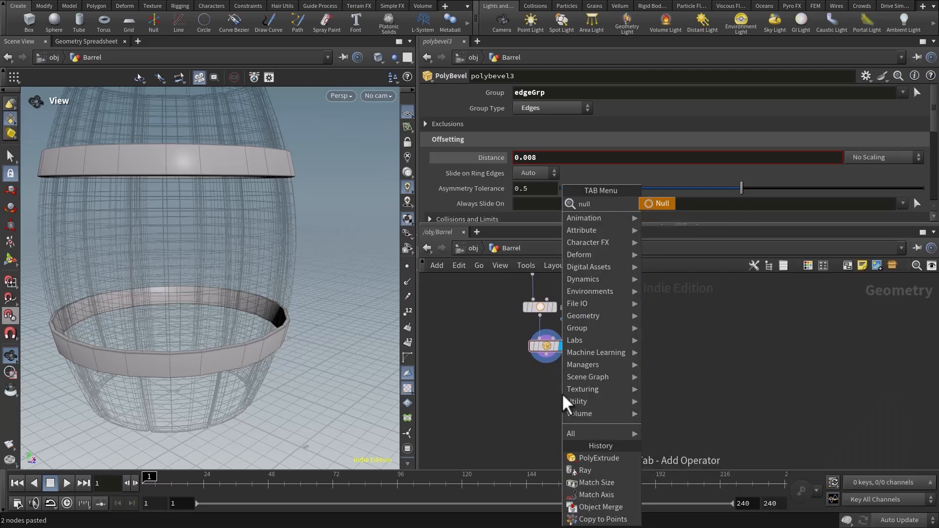
pyautogui.press('Return')
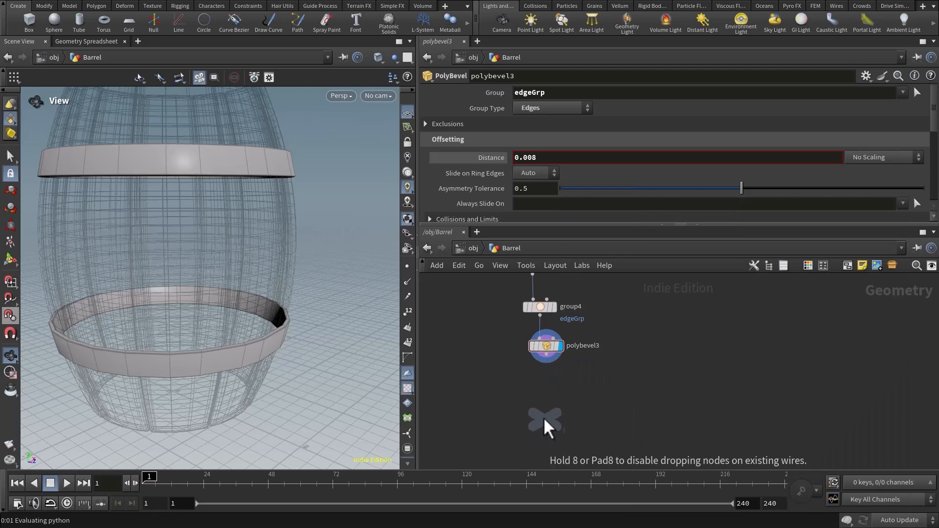
pyautogui.click(543, 397)
pyautogui.click(546, 363)
pyautogui.click(541, 401)
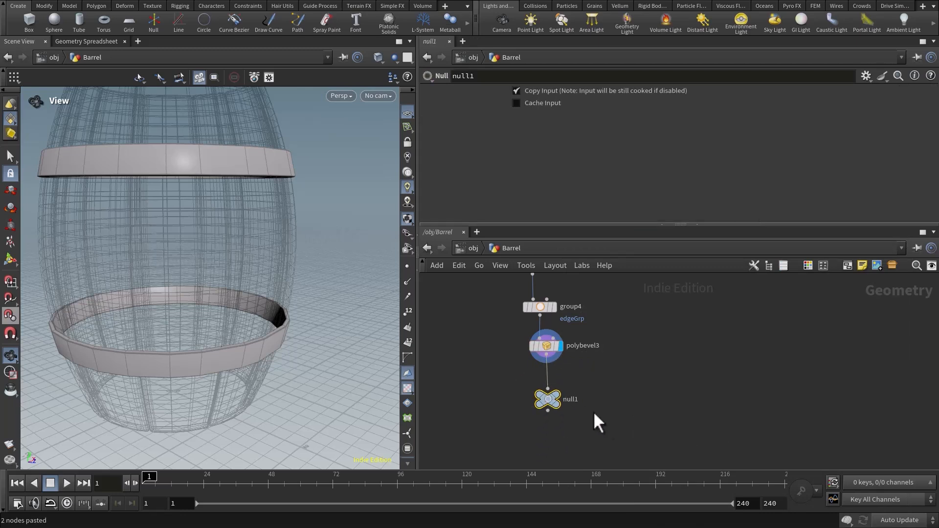
pyautogui.scroll(2, 586, 423)
pyautogui.doubleClick(601, 396)
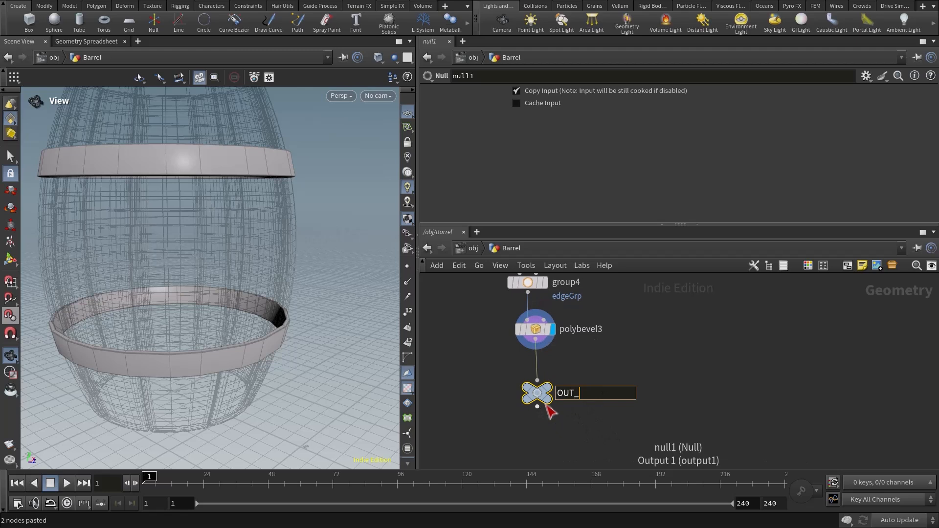
pyautogui.press('Return')
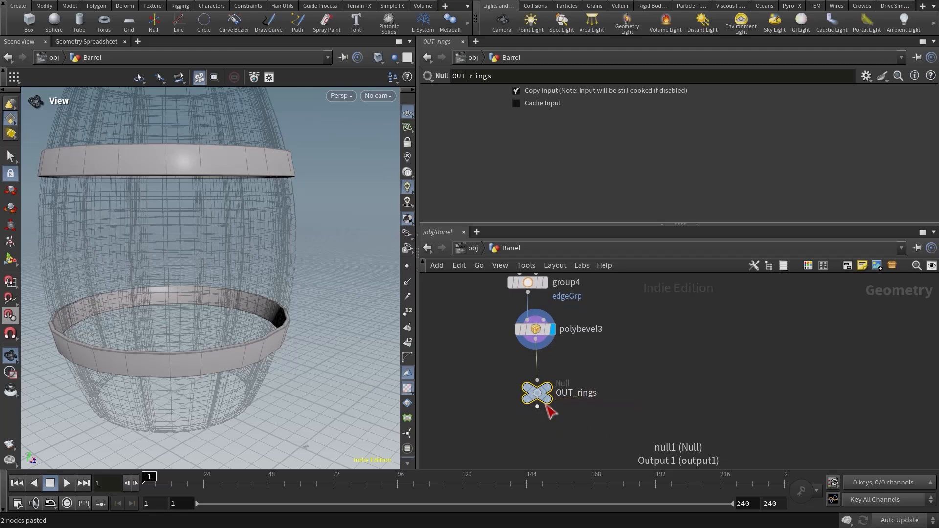
# Review the ring node chain around matchsize2 and ray1, and view the whole barrel with its bands.
pyautogui.moveTo(588, 362); pyautogui.dragTo(592, 403, button='middle')
pyautogui.moveTo(619, 300)
pyautogui.mouseDown(button='middle')
pyautogui.moveTo(590, 406)
pyautogui.moveTo(611, 417)
pyautogui.mouseUp(button='middle')
pyautogui.moveTo(613, 280)
pyautogui.mouseDown(button='middle')
pyautogui.moveTo(617, 409)
pyautogui.moveTo(605, 458)
pyautogui.mouseUp(button='middle')
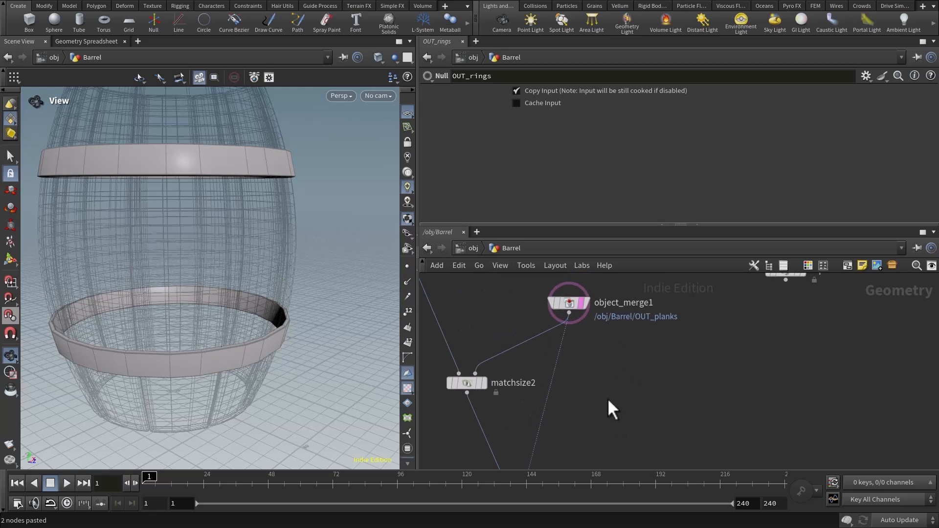
pyautogui.moveTo(607, 399); pyautogui.dragTo(620, 296, button='middle')
pyautogui.moveTo(272, 237); pyautogui.dragTo(228, 249, button='right')
pyautogui.moveTo(228, 252); pyautogui.dragTo(226, 272, button='middle')
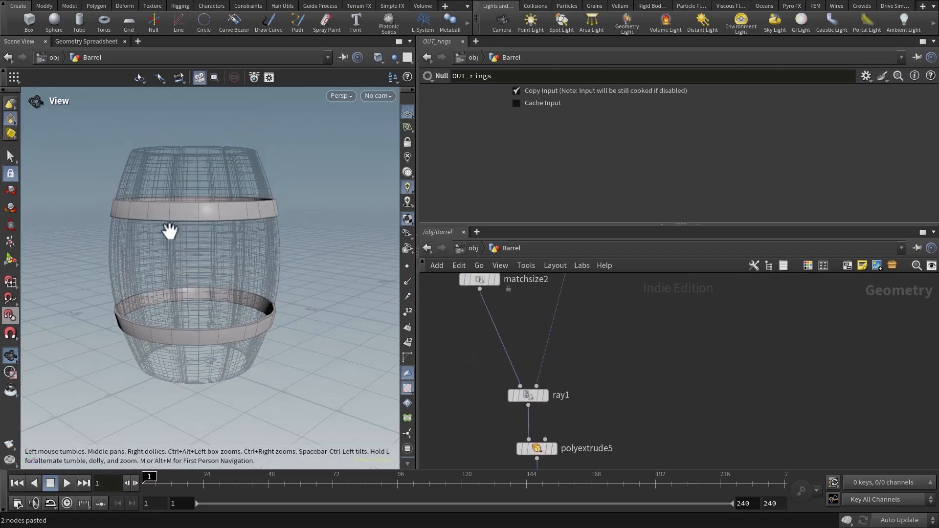
pyautogui.moveTo(217, 253); pyautogui.dragTo(203, 249)
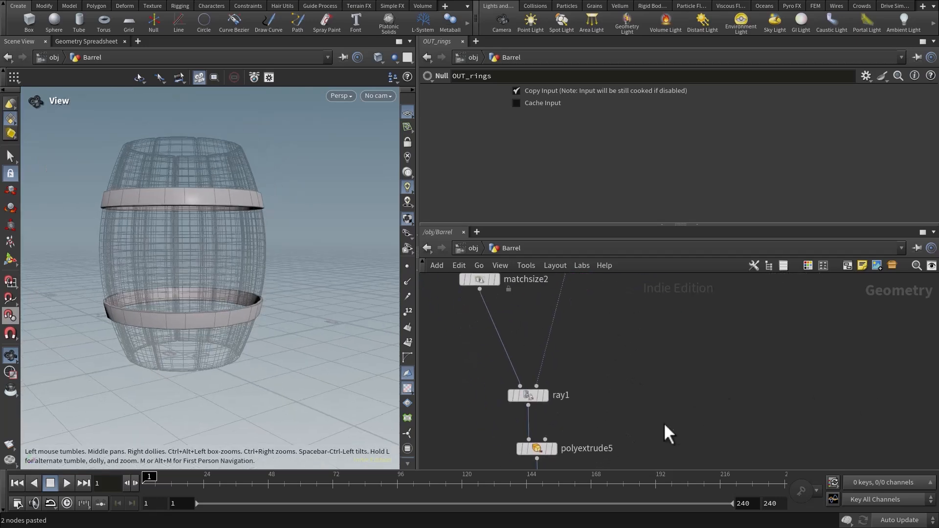
# Set the U Divisions of carve3 to 3.
pyautogui.moveTo(667, 433)
pyautogui.mouseDown(button='middle')
pyautogui.moveTo(654, 329)
pyautogui.moveTo(645, 371)
pyautogui.moveTo(684, 447)
pyautogui.mouseUp(button='middle')
pyautogui.moveTo(656, 358); pyautogui.dragTo(654, 411, button='middle')
pyautogui.moveTo(611, 369); pyautogui.dragTo(625, 442, button='middle')
pyautogui.moveTo(566, 342); pyautogui.dragTo(576, 399, button='middle')
pyautogui.moveTo(606, 307); pyautogui.dragTo(619, 383, button='middle')
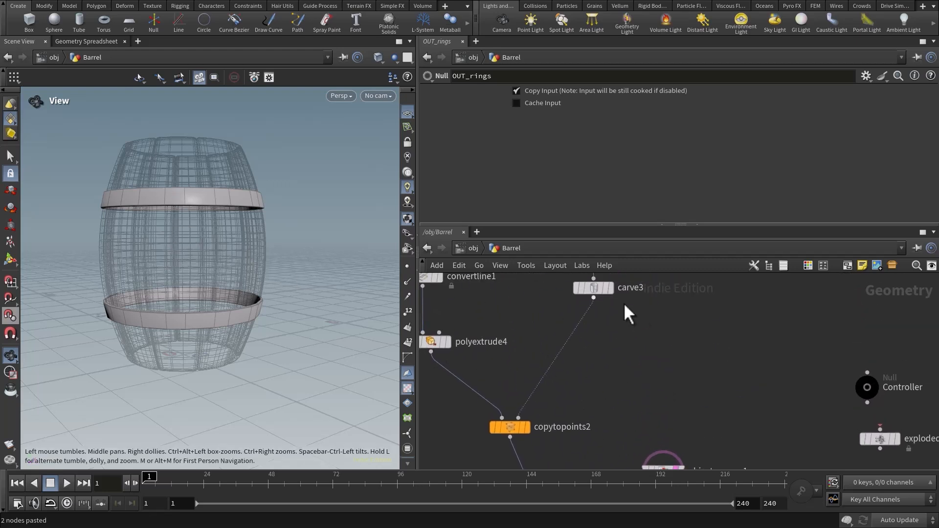
pyautogui.moveTo(624, 303); pyautogui.dragTo(622, 376, button='middle')
pyautogui.moveTo(557, 324); pyautogui.dragTo(654, 373)
pyautogui.moveTo(616, 225); pyautogui.dragTo(617, 297)
pyautogui.moveTo(563, 200); pyautogui.dragTo(603, 200)
pyautogui.moveTo(623, 203); pyautogui.dragTo(576, 206)
# Check line2's parameters and set the Second U of carve3 to 1.
pyautogui.moveTo(667, 404); pyautogui.dragTo(673, 441, button='middle')
pyautogui.moveTo(642, 298); pyautogui.dragTo(642, 231)
pyautogui.moveTo(607, 310); pyautogui.dragTo(609, 324, button='middle')
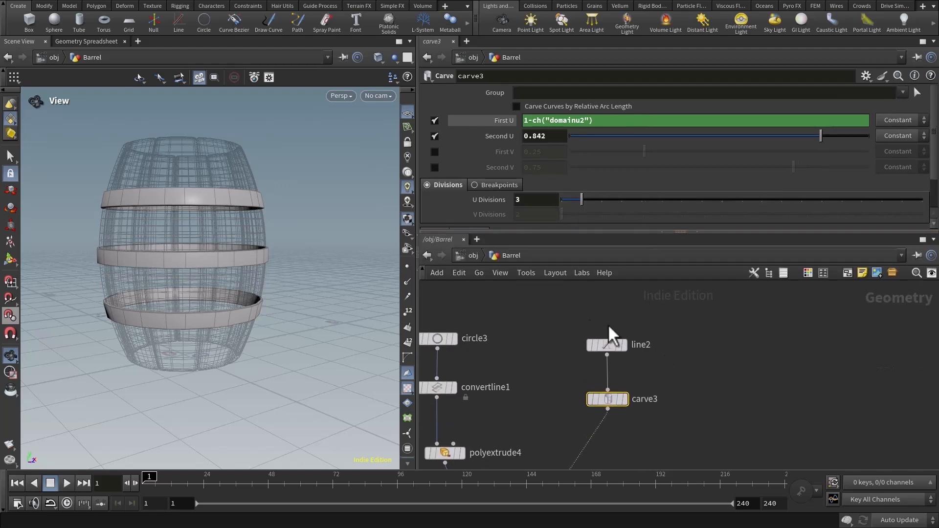
pyautogui.click(606, 344)
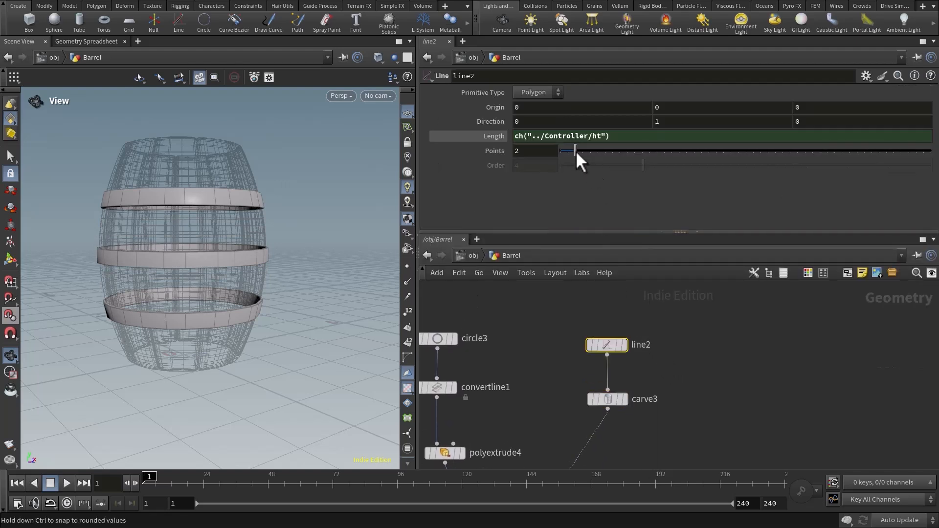
pyautogui.scroll(-3, 700, 416)
pyautogui.moveTo(680, 388); pyautogui.dragTo(665, 370, button='middle')
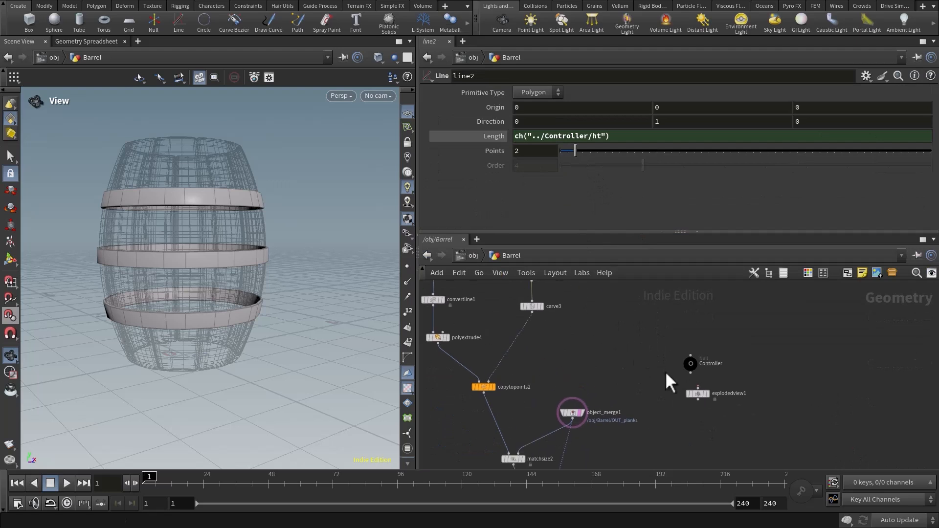
pyautogui.scroll(3, 666, 374)
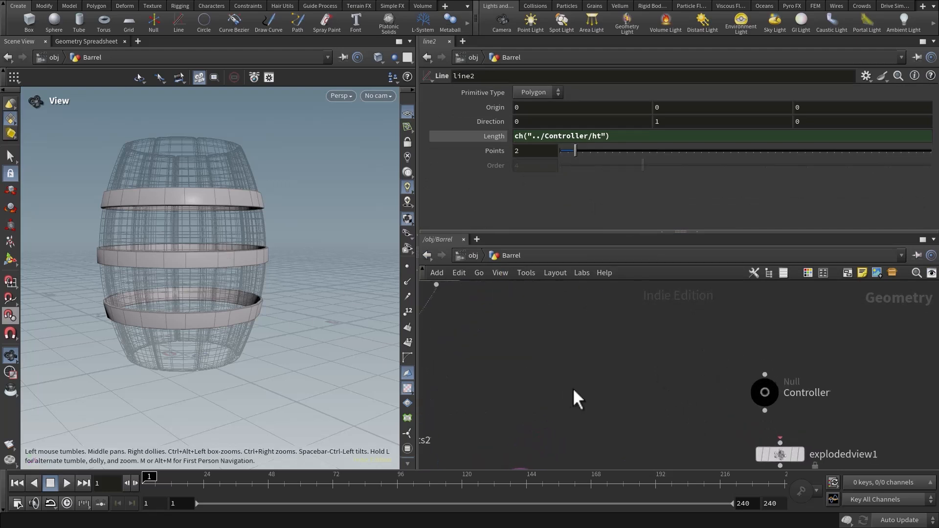
pyautogui.moveTo(543, 365); pyautogui.dragTo(656, 366, button='middle')
pyautogui.moveTo(580, 337); pyautogui.dragTo(580, 415, button='middle')
pyautogui.moveTo(498, 342); pyautogui.dragTo(589, 382)
pyautogui.moveTo(821, 135); pyautogui.dragTo(869, 144)
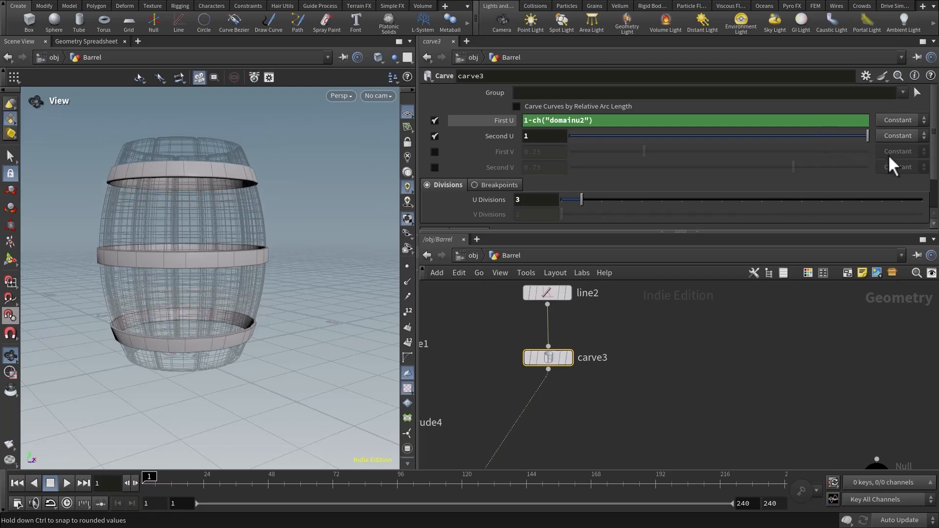
pyautogui.moveTo(264, 279); pyautogui.dragTo(291, 303)
# Turn off the template display of object_merge1 and view the rings on their own.
pyautogui.moveTo(623, 412); pyautogui.dragTo(626, 350, button='middle')
pyautogui.scroll(-3, 607, 434)
pyautogui.moveTo(608, 434); pyautogui.dragTo(641, 291, button='middle')
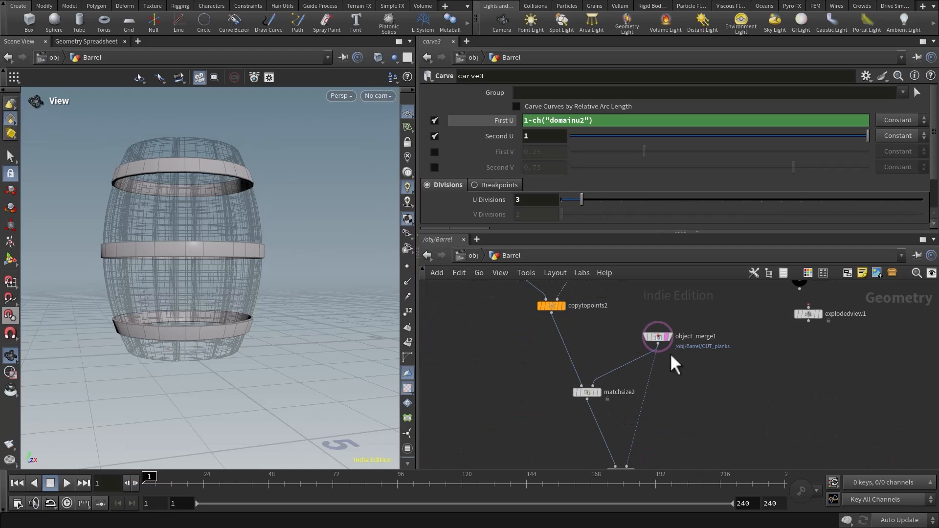
pyautogui.click(668, 337)
pyautogui.moveTo(680, 425); pyautogui.dragTo(672, 376, button='middle')
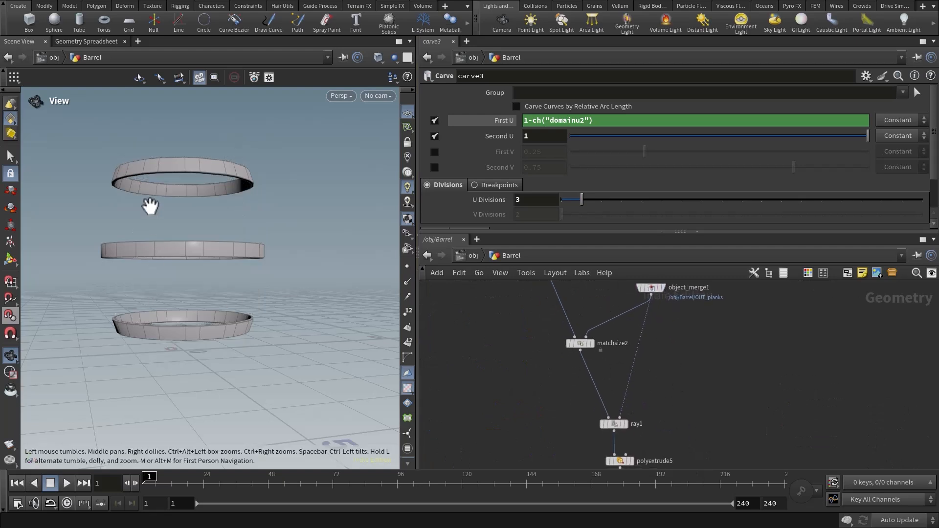
pyautogui.moveTo(149, 205); pyautogui.dragTo(193, 251)
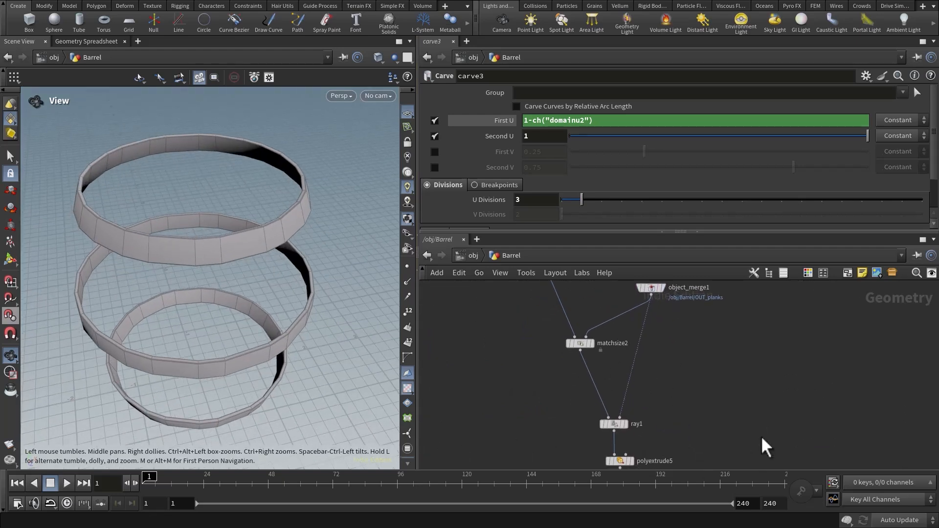
# Move merge1 lower in the network and connect OUT_rings to it as the third input.
pyautogui.scroll(-3, 765, 447)
pyautogui.moveTo(765, 446); pyautogui.dragTo(705, 300, button='middle')
pyautogui.moveTo(585, 429); pyautogui.dragTo(734, 376, button='middle')
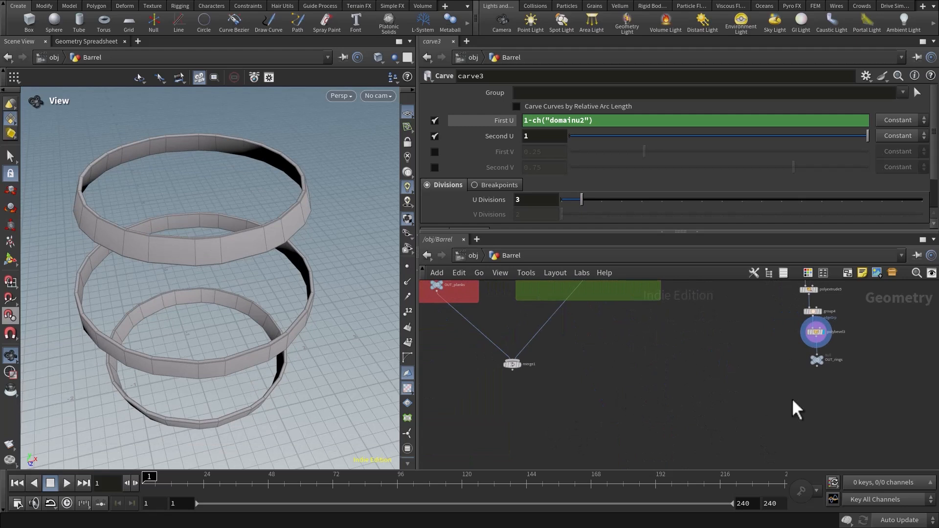
pyautogui.moveTo(516, 376); pyautogui.dragTo(511, 445)
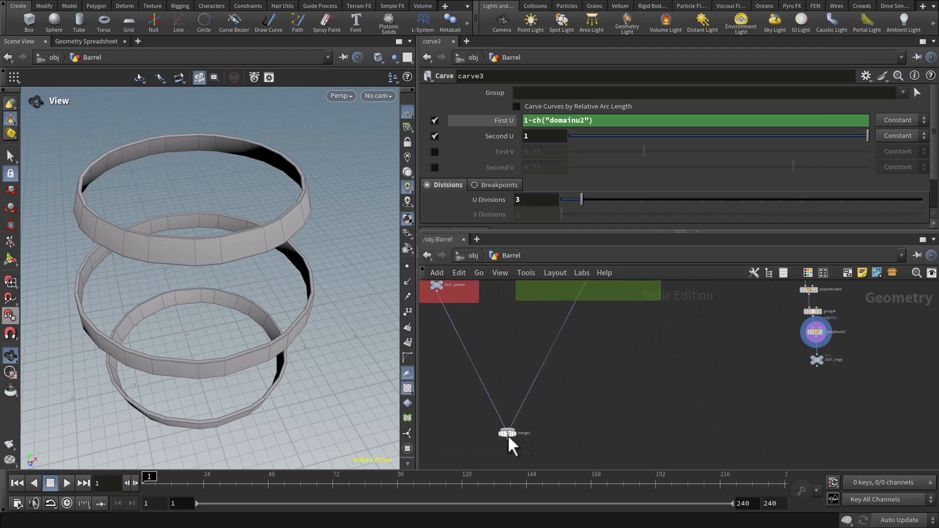
pyautogui.scroll(3, 510, 435)
pyautogui.moveTo(645, 412); pyautogui.dragTo(597, 417, button='middle')
pyautogui.moveTo(698, 388); pyautogui.dragTo(633, 389, button='middle')
pyautogui.scroll(-2, 833, 368)
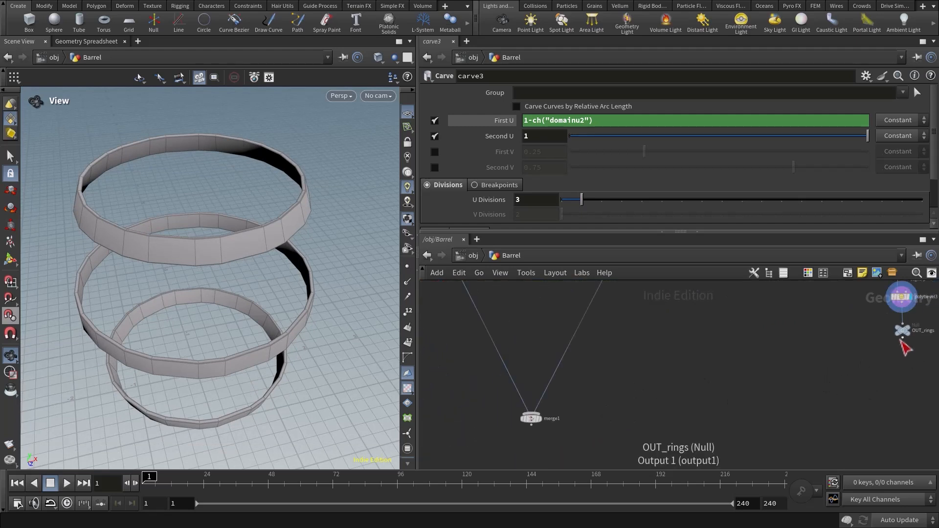
pyautogui.click(902, 338)
pyautogui.click(535, 418)
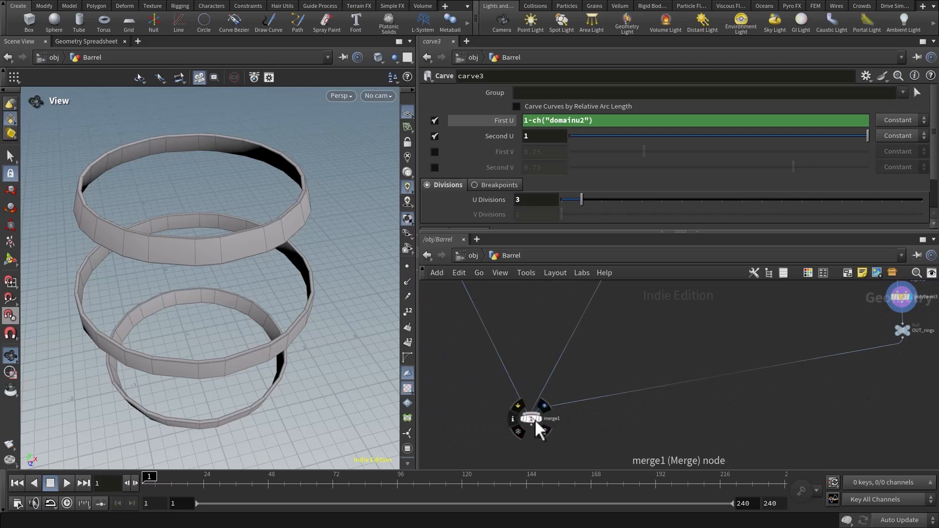
pyautogui.click(535, 418)
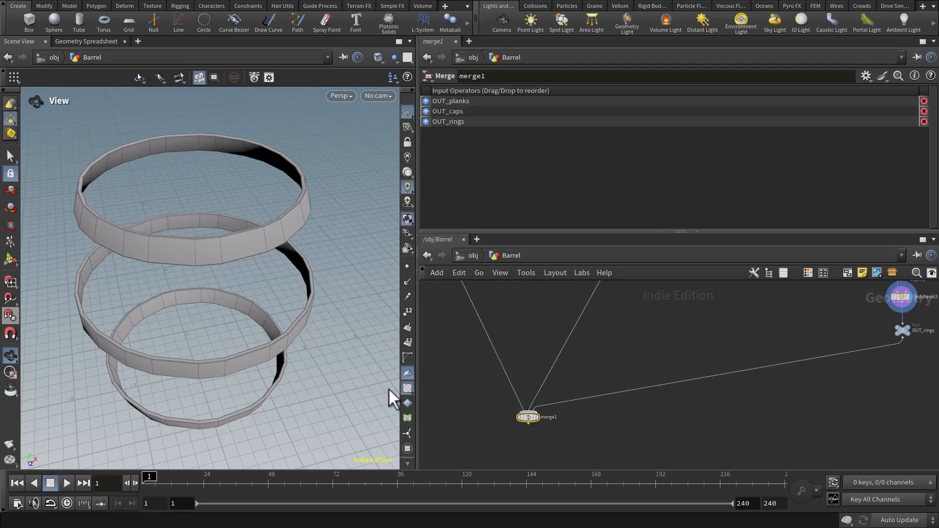
# Display merge1 and inspect the complete barrel with planks, caps and rings from several angles.
pyautogui.moveTo(269, 331); pyautogui.dragTo(238, 337, button='right')
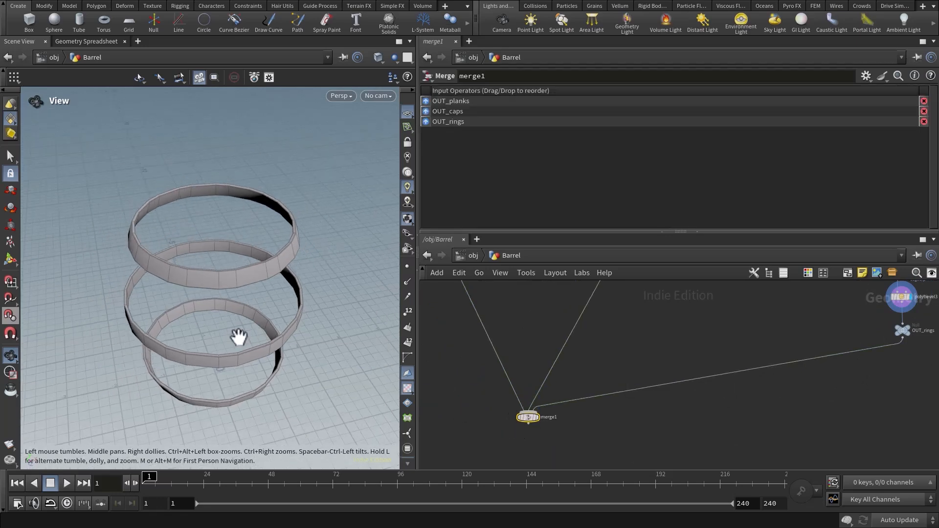
pyautogui.click(538, 416)
pyautogui.moveTo(252, 349); pyautogui.dragTo(254, 302)
pyautogui.moveTo(253, 302); pyautogui.dragTo(218, 266, button='right')
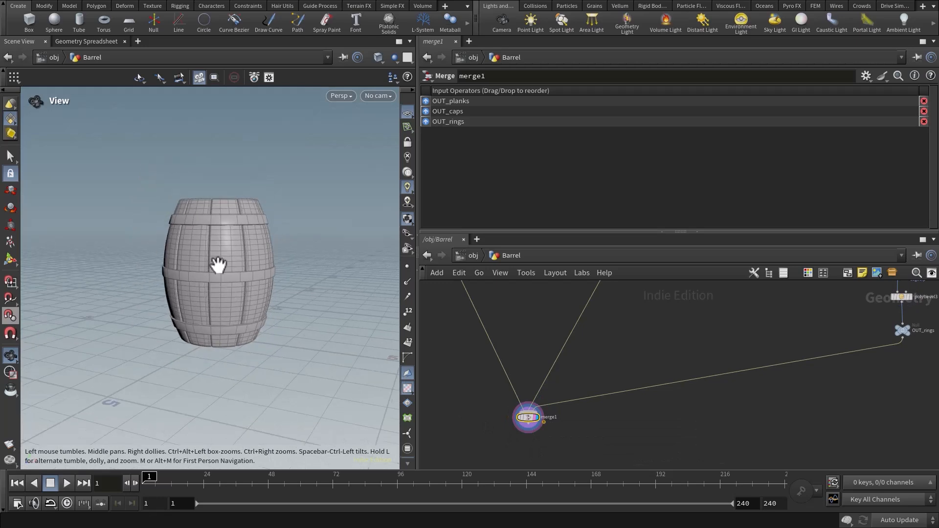
pyautogui.moveTo(218, 266); pyautogui.dragTo(234, 289)
pyautogui.moveTo(234, 289); pyautogui.dragTo(262, 326, button='right')
pyautogui.moveTo(262, 325); pyautogui.dragTo(229, 270)
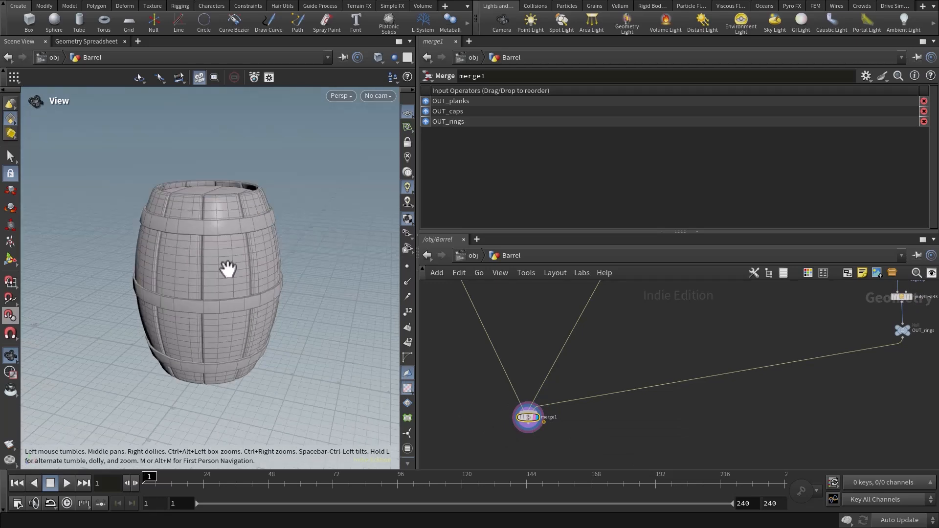
pyautogui.moveTo(228, 270); pyautogui.dragTo(210, 306, button='right')
# Delete the unused explodedview1 node beneath the Controller.
pyautogui.moveTo(915, 377); pyautogui.dragTo(634, 438, button='middle')
pyautogui.scroll(-3, 651, 391)
pyautogui.moveTo(718, 299); pyautogui.dragTo(651, 403, button='middle')
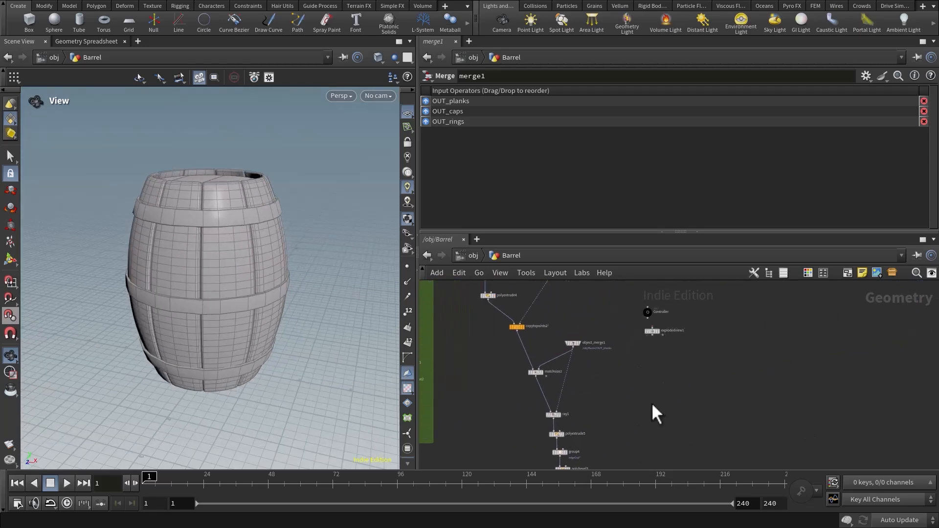
pyautogui.moveTo(636, 364); pyautogui.dragTo(630, 433, button='middle')
pyautogui.scroll(3, 628, 386)
pyautogui.click(635, 399)
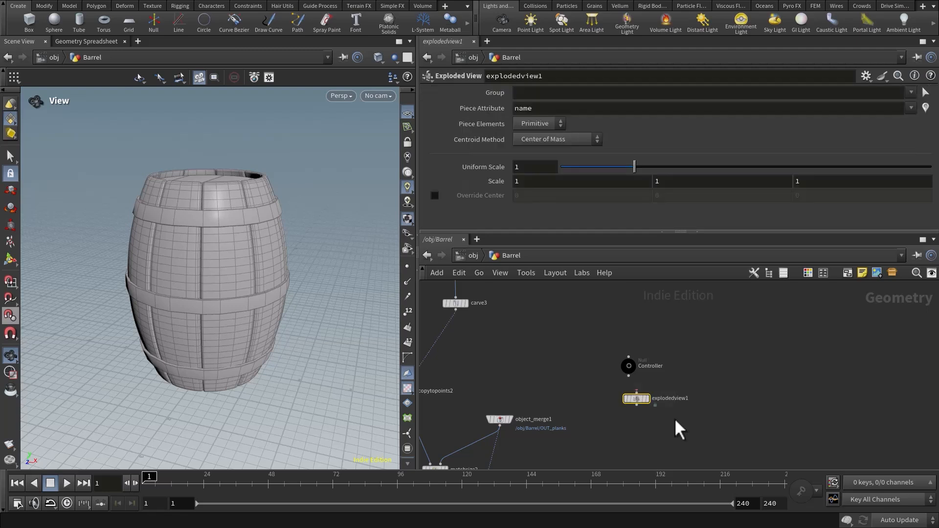
pyautogui.press('Delete')
# Show all of the Controller's Barrel Properties and copy its Number of Rings parameter.
pyautogui.click(635, 385)
pyautogui.moveTo(670, 430); pyautogui.dragTo(694, 411, button='middle')
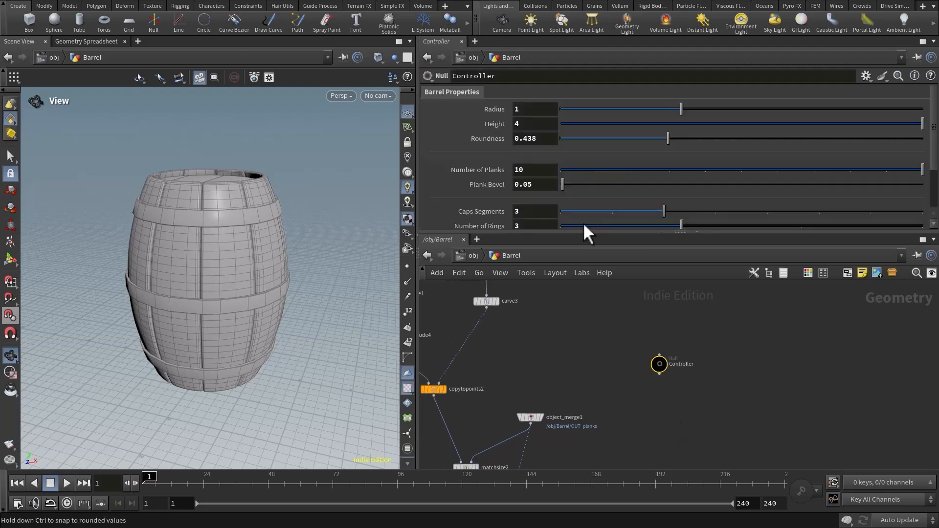
pyautogui.moveTo(547, 230); pyautogui.dragTo(544, 336)
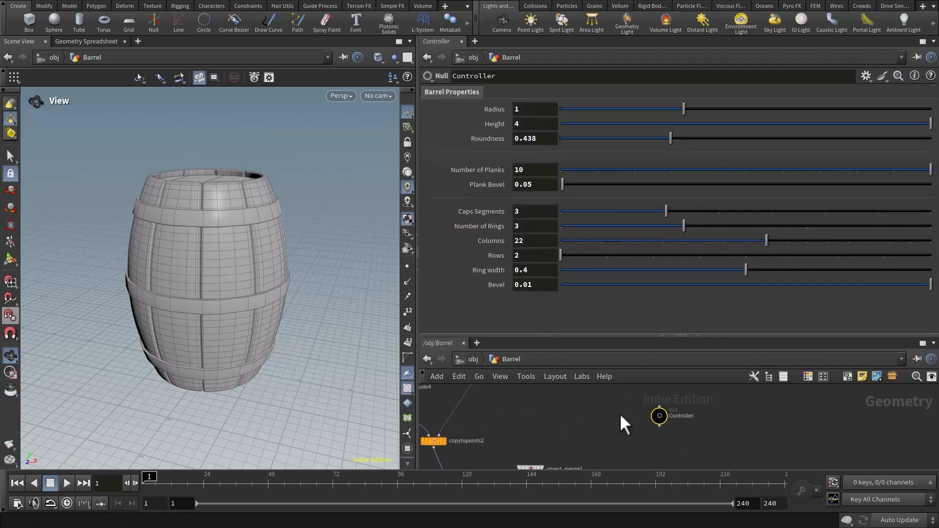
pyautogui.scroll(1, 627, 424)
pyautogui.moveTo(628, 426); pyautogui.dragTo(600, 390, button='middle')
pyautogui.moveTo(628, 336); pyautogui.dragTo(628, 313)
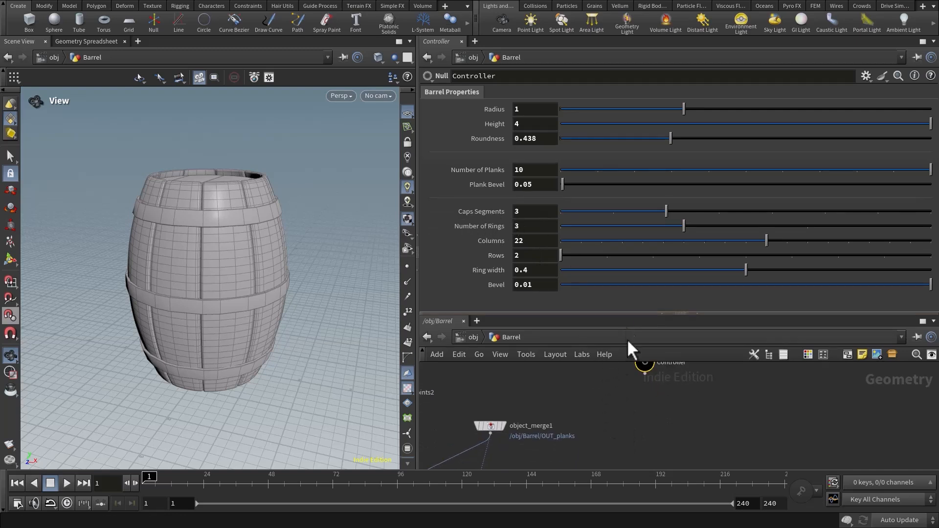
pyautogui.moveTo(650, 376); pyautogui.dragTo(643, 405, button='middle')
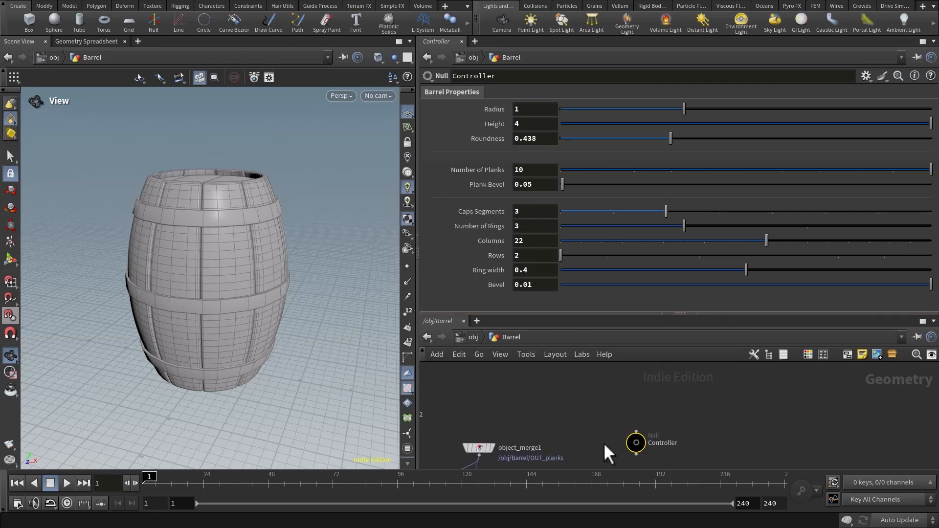
pyautogui.moveTo(604, 443); pyautogui.dragTo(599, 409, button='middle')
pyautogui.scroll(5, 248, 252)
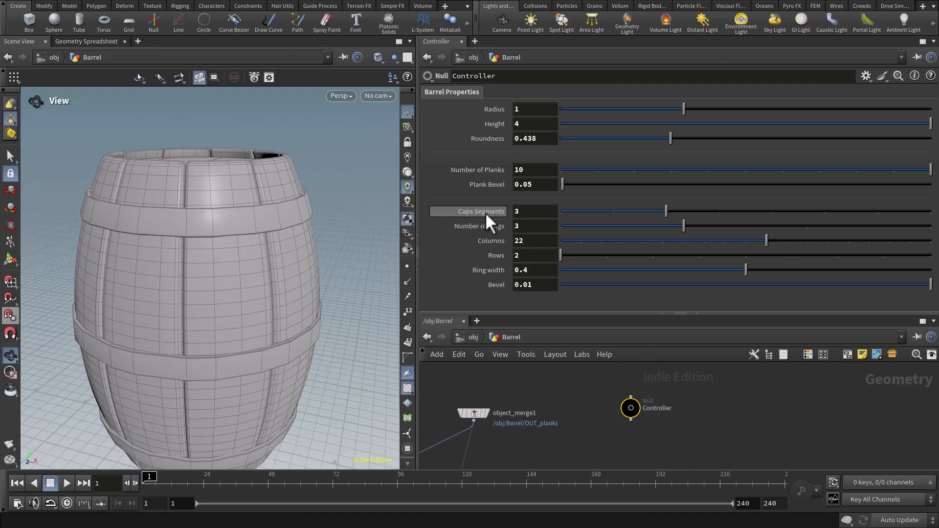
pyautogui.moveTo(639, 382); pyautogui.dragTo(687, 375, button='middle')
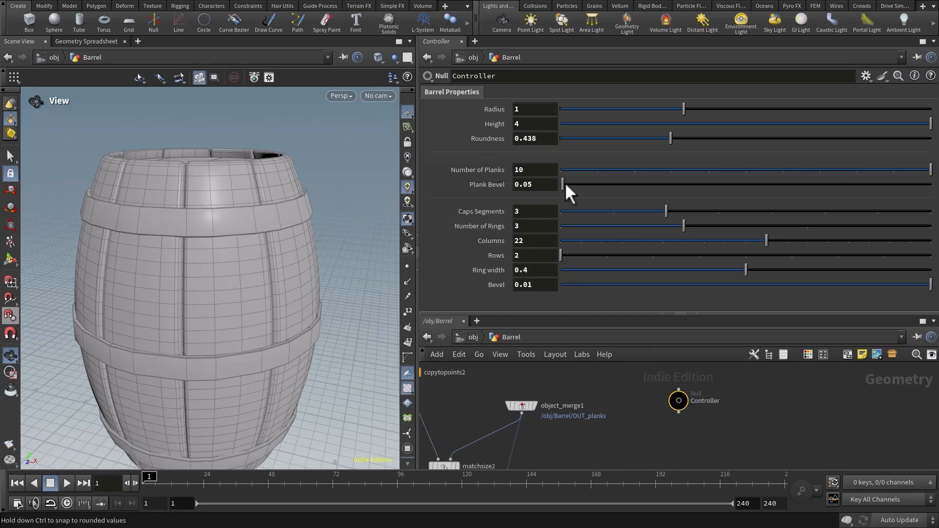
pyautogui.rightClick(532, 228)
pyautogui.click(559, 318)
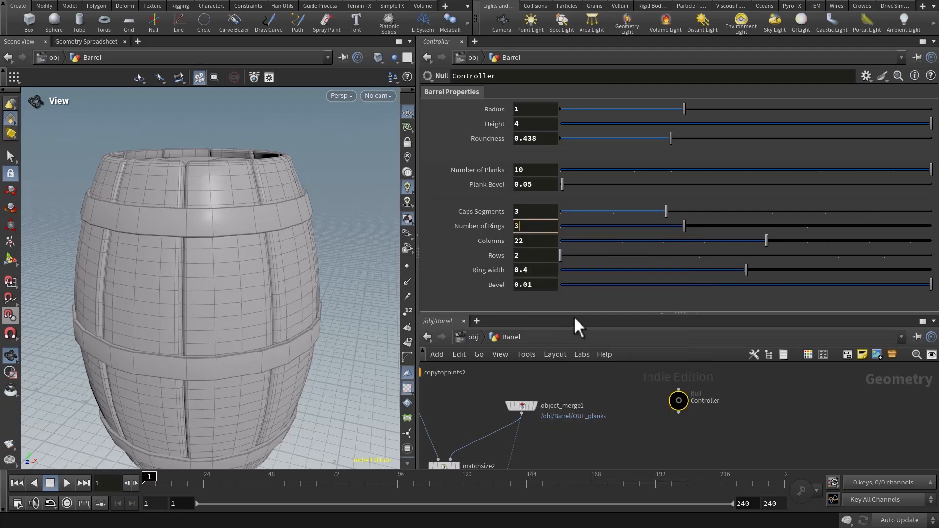
# Paste the copied Number of Rings parameter as a relative reference into the U Divisions of carve3.
pyautogui.moveTo(586, 312); pyautogui.dragTo(638, 164)
pyautogui.moveTo(614, 369); pyautogui.dragTo(758, 421, button='middle')
pyautogui.moveTo(628, 259); pyautogui.dragTo(583, 392, button='middle')
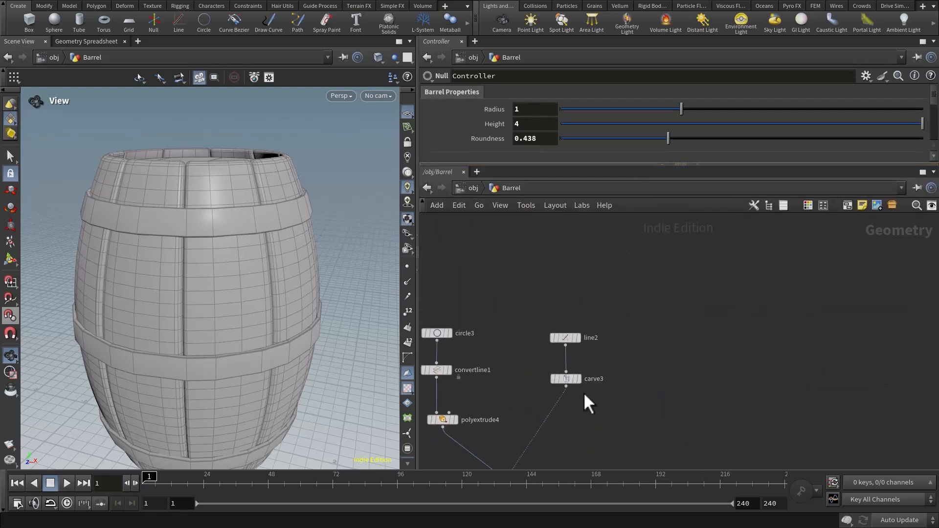
pyautogui.moveTo(522, 368); pyautogui.dragTo(646, 419)
pyautogui.moveTo(568, 163); pyautogui.dragTo(558, 287)
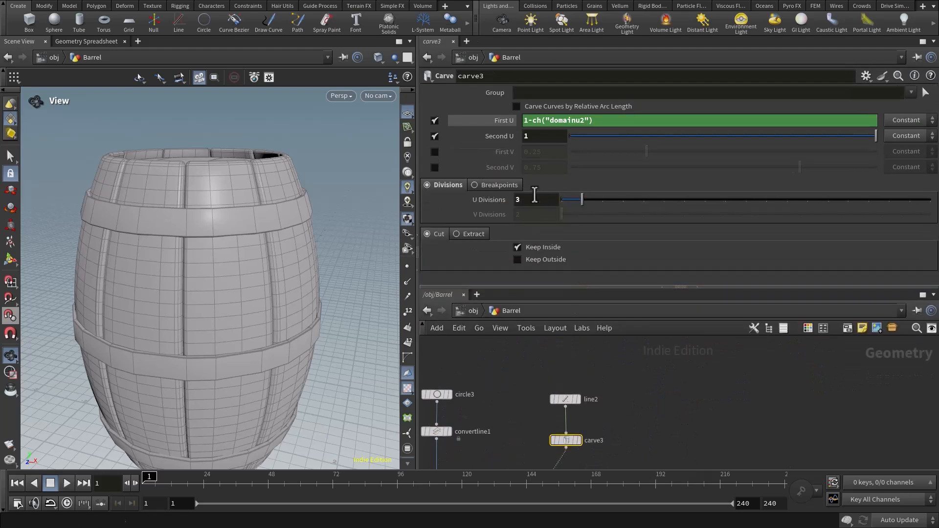
pyautogui.rightClick(521, 199)
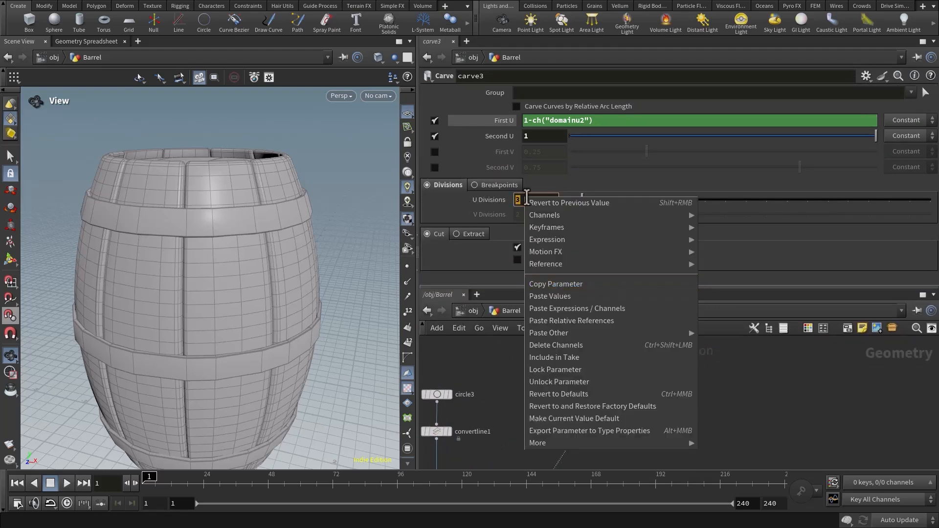
pyautogui.click(595, 319)
pyautogui.click(695, 389)
# Check the Controller's Number of Rings setting and examine the barrel's rings and top cap from several angles.
pyautogui.moveTo(698, 416); pyautogui.dragTo(685, 339, button='middle')
pyautogui.scroll(-1, 682, 416)
pyautogui.moveTo(694, 454); pyautogui.dragTo(666, 379, button='middle')
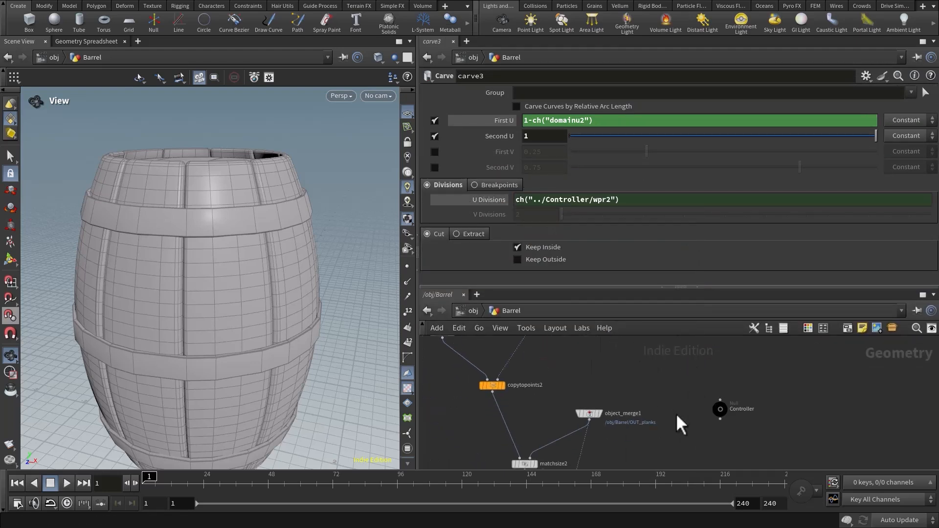
pyautogui.click(721, 409)
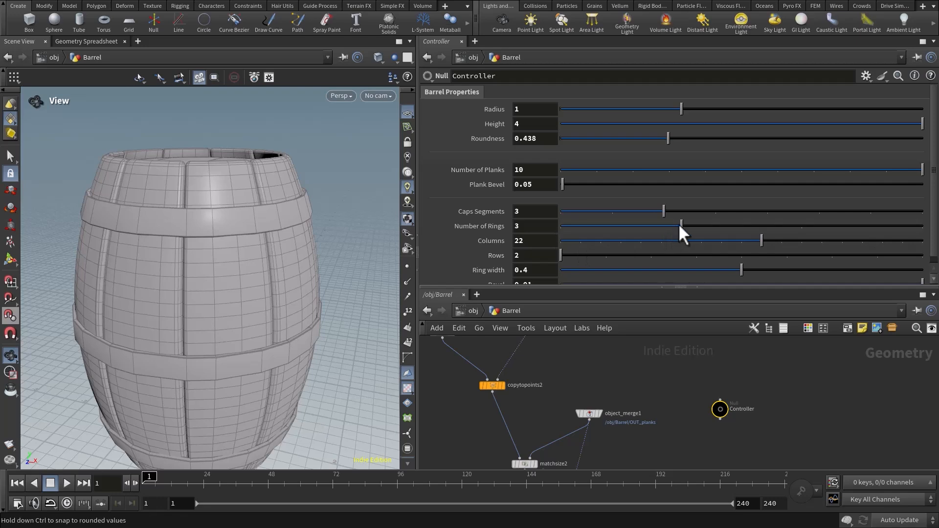
pyautogui.moveTo(679, 224)
pyautogui.mouseDown()
pyautogui.moveTo(612, 224)
pyautogui.moveTo(685, 228)
pyautogui.mouseUp()
pyautogui.moveTo(309, 230); pyautogui.dragTo(323, 168, button='middle')
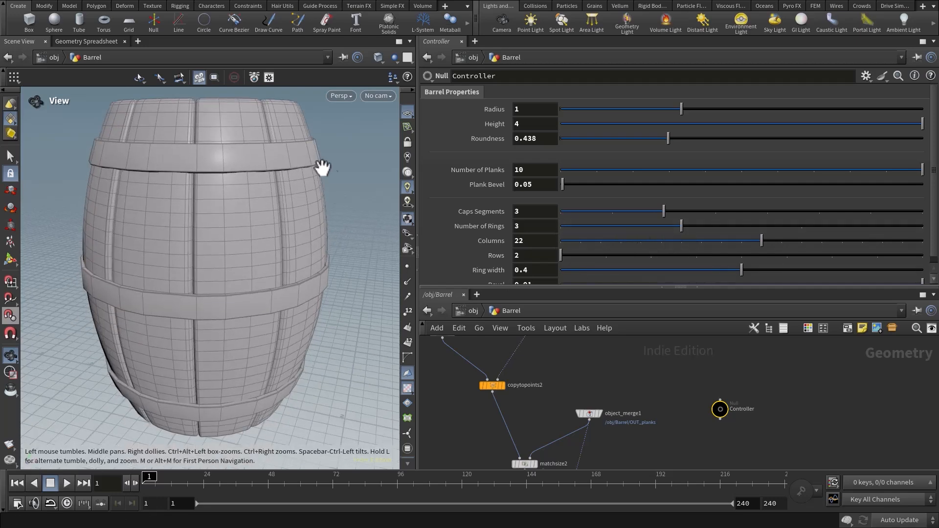
pyautogui.moveTo(322, 167); pyautogui.dragTo(308, 245)
pyautogui.moveTo(308, 245); pyautogui.dragTo(318, 253, button='middle')
pyautogui.scroll(1, 264, 205)
pyautogui.moveTo(258, 181); pyautogui.dragTo(249, 199)
pyautogui.moveTo(249, 199); pyautogui.dragTo(234, 242, button='middle')
pyautogui.moveTo(247, 200); pyautogui.dragTo(244, 229)
pyautogui.moveTo(662, 379); pyautogui.dragTo(662, 391, button='middle')
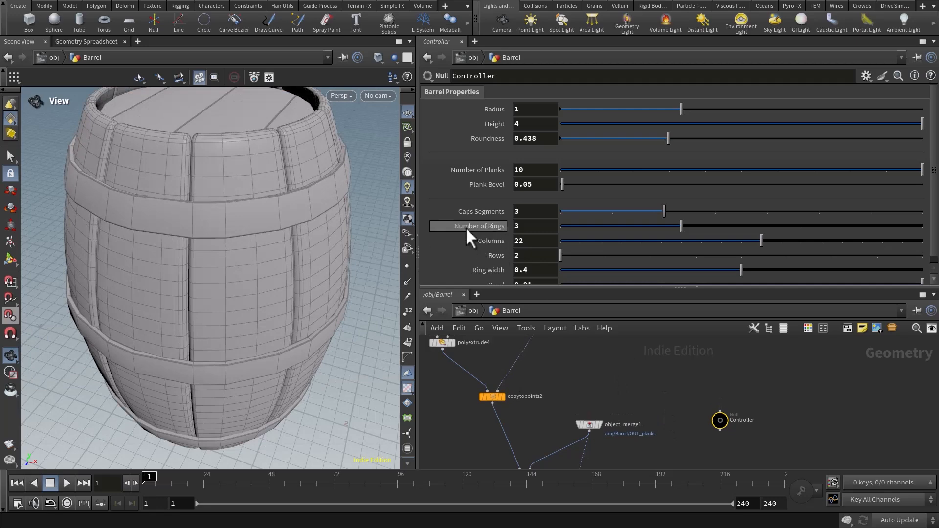
pyautogui.moveTo(239, 188); pyautogui.dragTo(242, 258, button='middle')
pyautogui.scroll(1, 262, 198)
pyautogui.moveTo(209, 150); pyautogui.dragTo(207, 180)
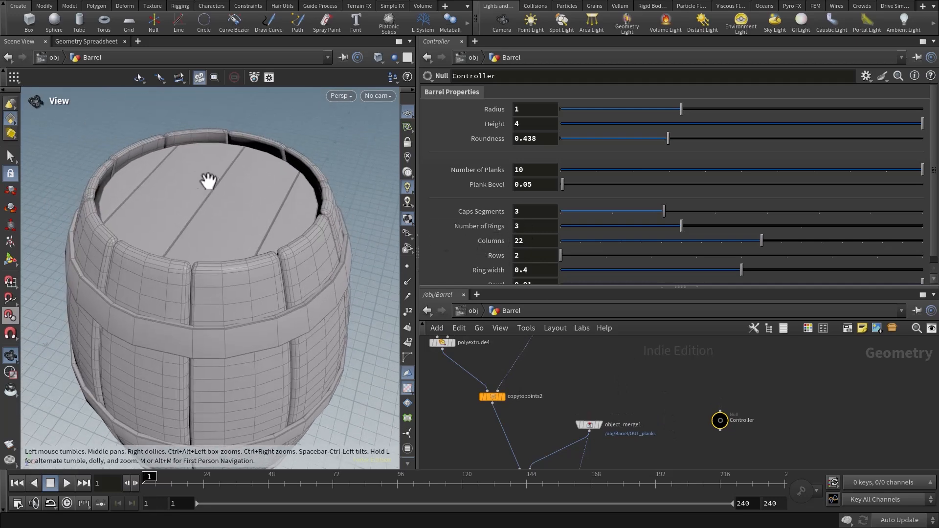
pyautogui.moveTo(272, 218); pyautogui.dragTo(381, 226)
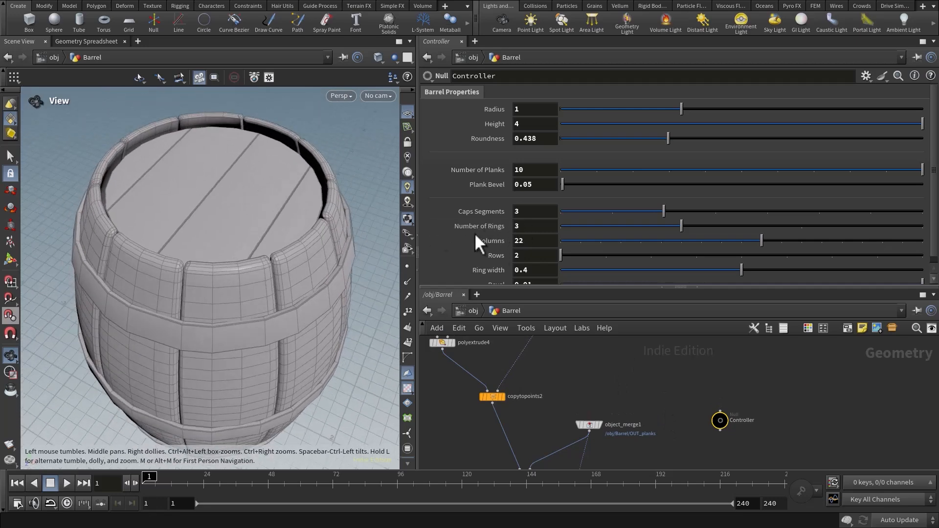
# Copy the Controller's Number of Rings parameter and check the Total Number reference on the caps' copy1 node.
pyautogui.rightClick(524, 225)
pyautogui.click(529, 308)
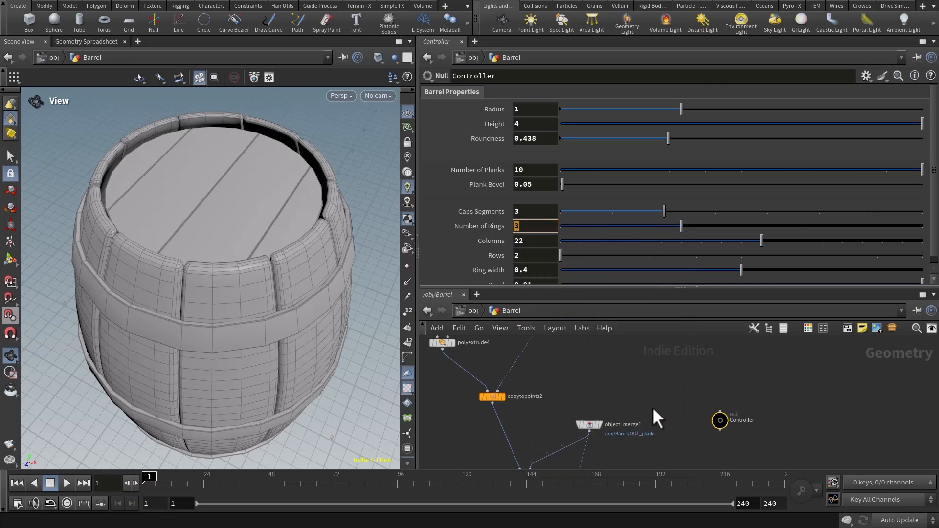
pyautogui.moveTo(655, 415); pyautogui.dragTo(658, 481, button='middle')
pyautogui.moveTo(558, 380); pyautogui.dragTo(787, 410, button='middle')
pyautogui.scroll(-2, 612, 425)
pyautogui.moveTo(612, 427); pyautogui.dragTo(674, 405, button='middle')
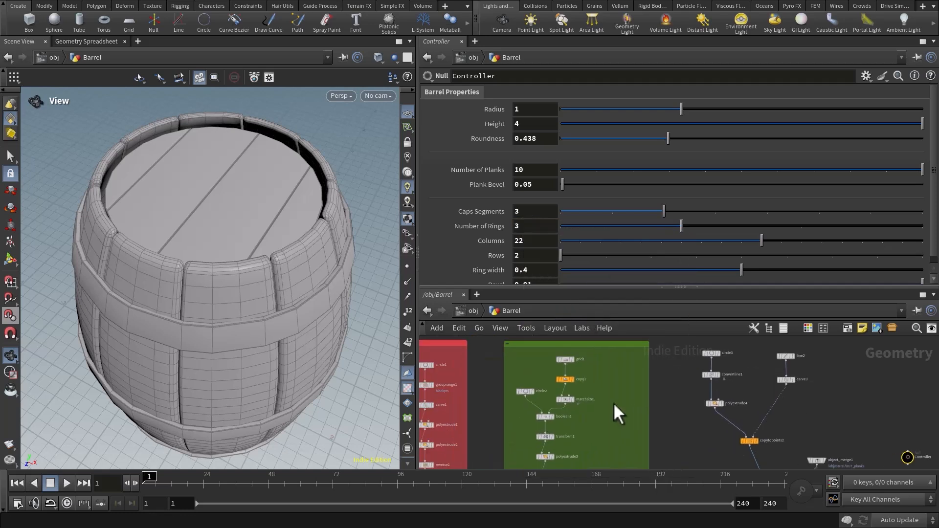
pyautogui.scroll(3, 613, 402)
pyautogui.moveTo(614, 403)
pyautogui.mouseDown(button='middle')
pyautogui.moveTo(644, 446)
pyautogui.moveTo(626, 399)
pyautogui.mouseUp(button='middle')
pyautogui.moveTo(642, 449); pyautogui.dragTo(632, 367, button='middle')
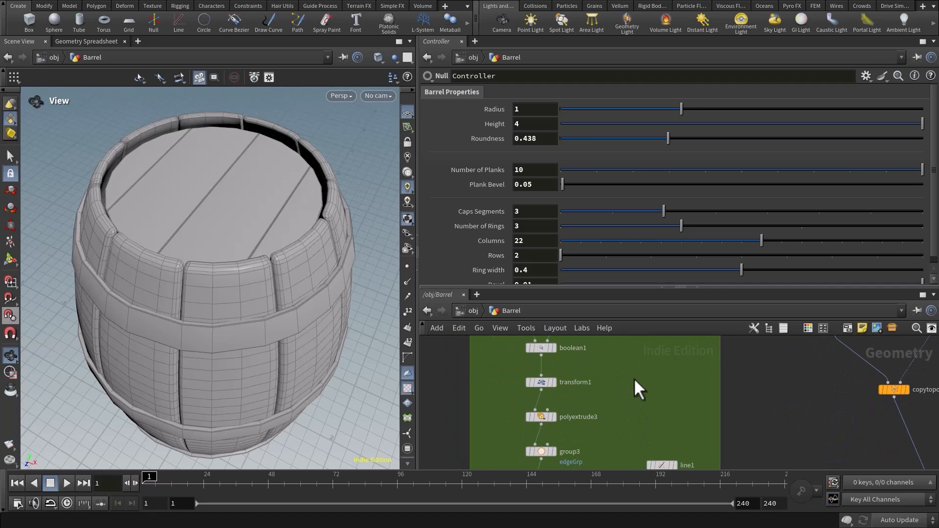
pyautogui.moveTo(635, 425); pyautogui.dragTo(605, 379, button='middle')
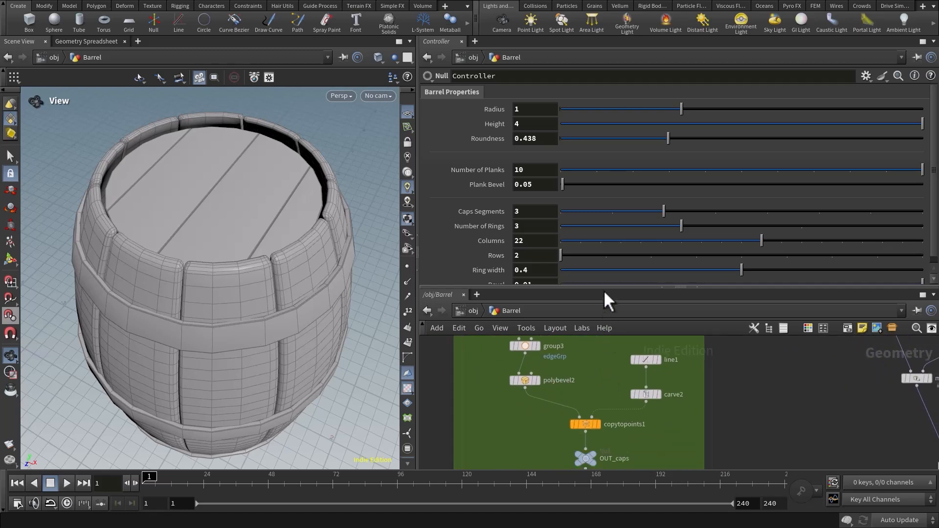
pyautogui.moveTo(603, 289); pyautogui.dragTo(602, 226)
pyautogui.moveTo(600, 332); pyautogui.dragTo(655, 405, button='middle')
pyautogui.click(577, 369)
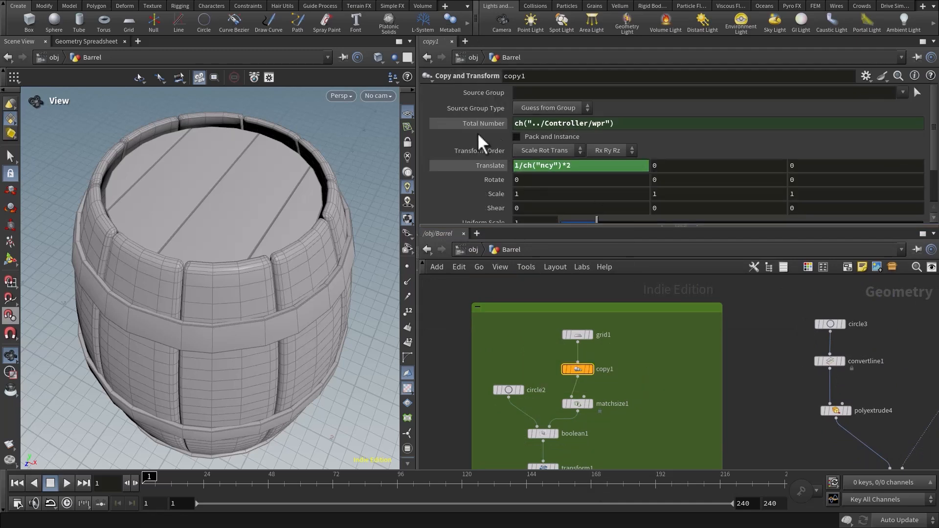
pyautogui.click(478, 125)
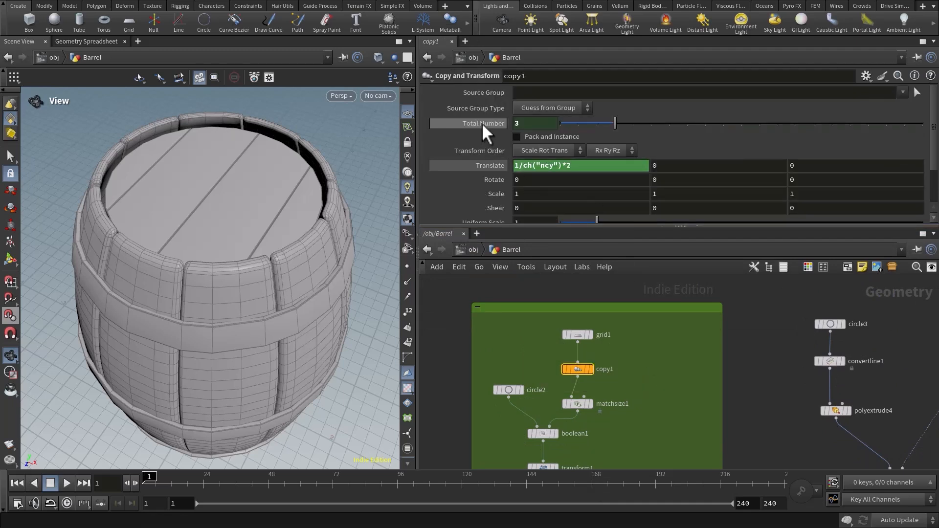
# Copy the Columns parameter from the Controller's Barrel Properties.
pyautogui.moveTo(769, 403); pyautogui.dragTo(737, 346, button='middle')
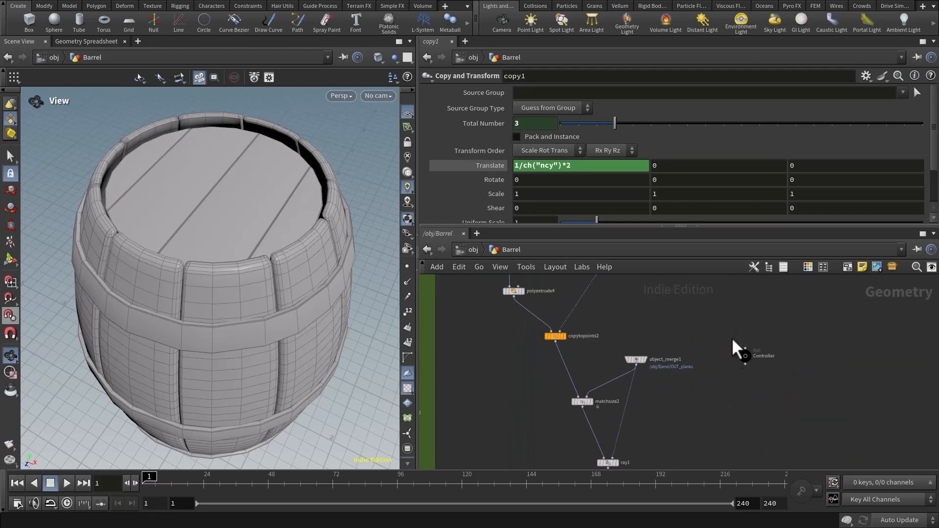
pyautogui.click(744, 354)
pyautogui.scroll(-2, 677, 209)
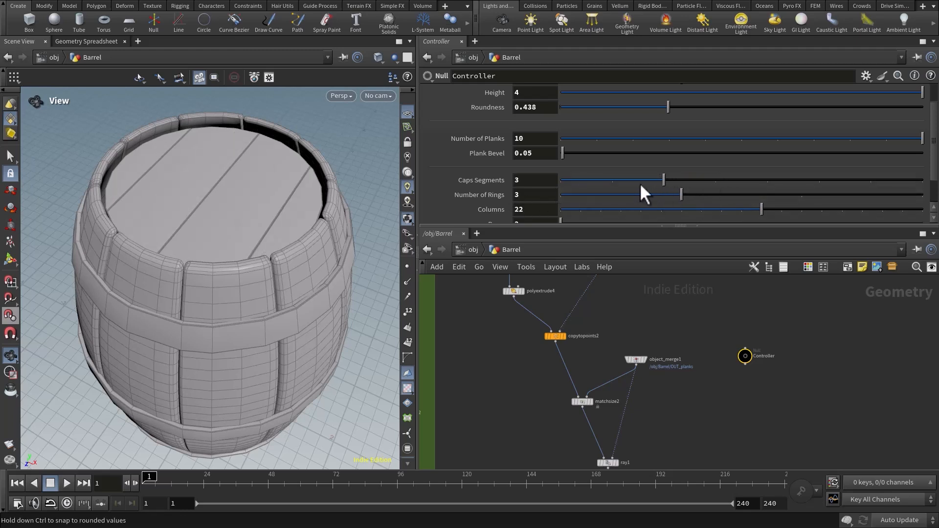
pyautogui.moveTo(728, 388); pyautogui.dragTo(719, 363, button='middle')
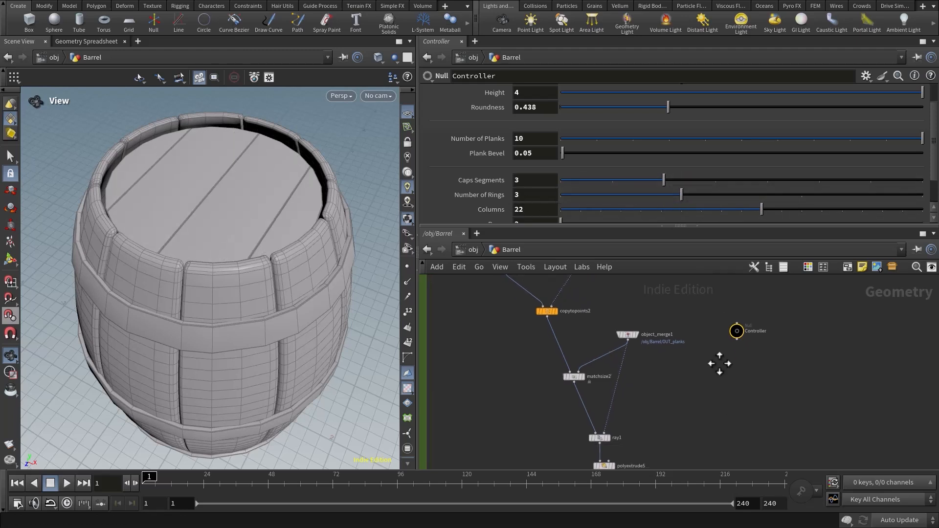
pyautogui.scroll(-2, 545, 172)
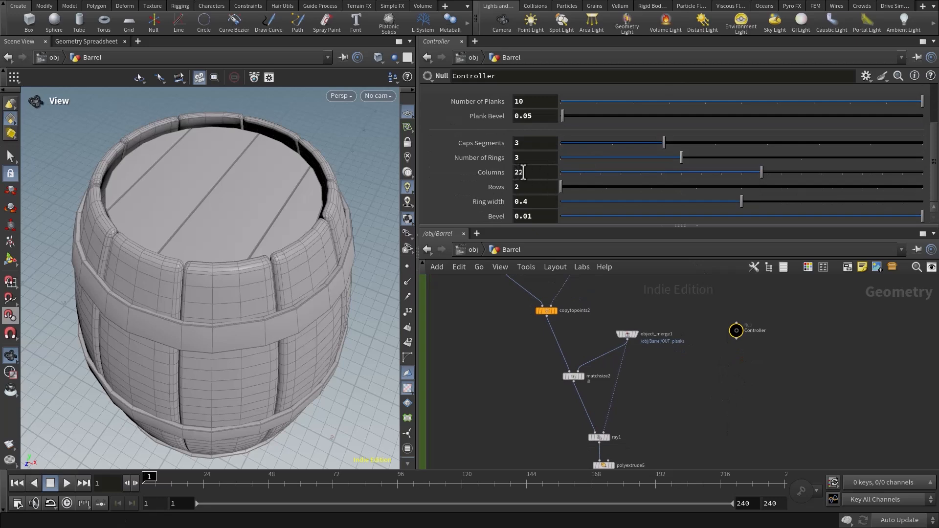
pyautogui.moveTo(210, 319); pyautogui.dragTo(254, 243)
pyautogui.rightClick(530, 173)
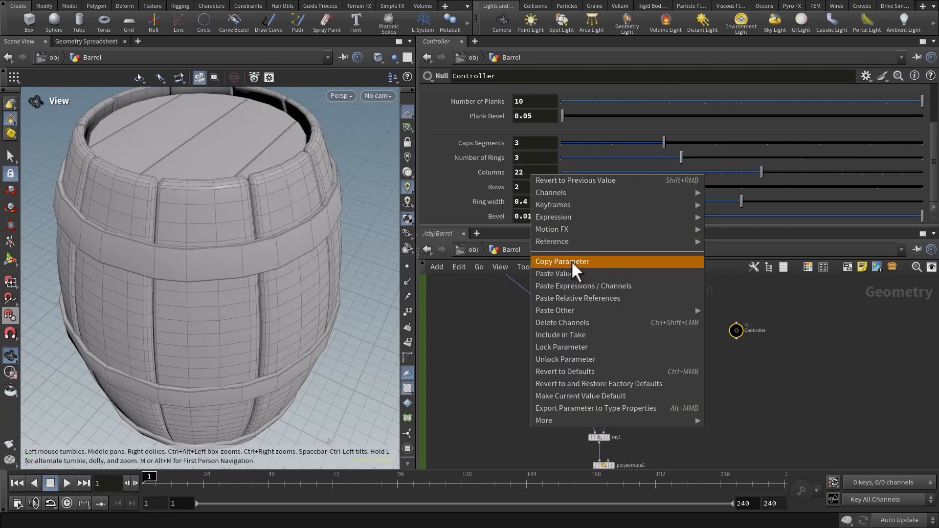
pyautogui.click(571, 261)
# Paste the copied Columns parameter as a relative reference into the Divisions of circle1 in the planks network.
pyautogui.scroll(5, 467, 364)
pyautogui.moveTo(486, 377); pyautogui.dragTo(540, 411, button='middle')
pyautogui.scroll(4, 527, 385)
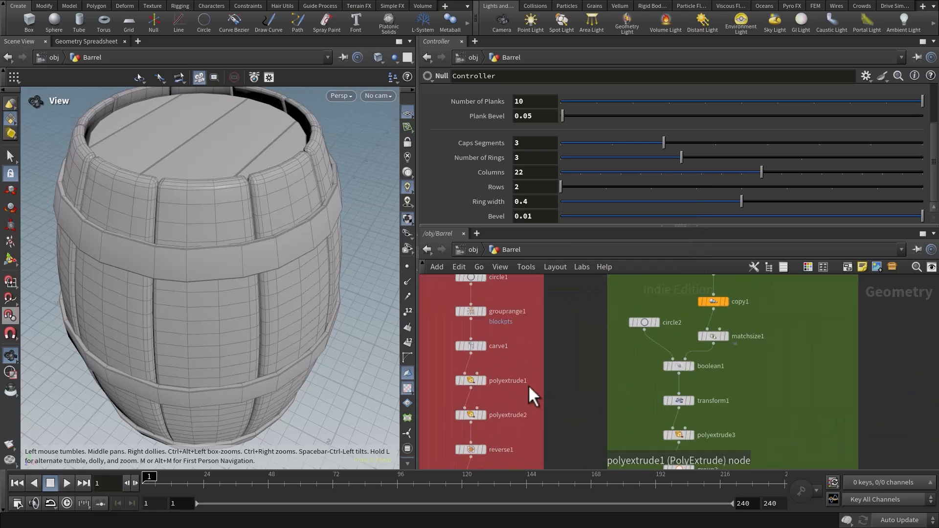
pyautogui.moveTo(528, 372); pyautogui.dragTo(588, 383, button='middle')
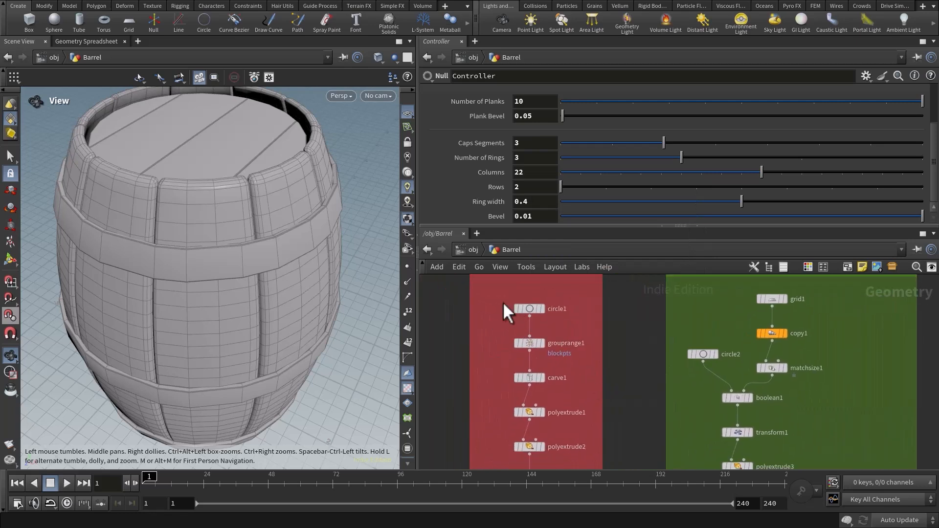
pyautogui.moveTo(534, 313); pyautogui.dragTo(535, 314)
pyautogui.moveTo(604, 340); pyautogui.dragTo(593, 339, button='middle')
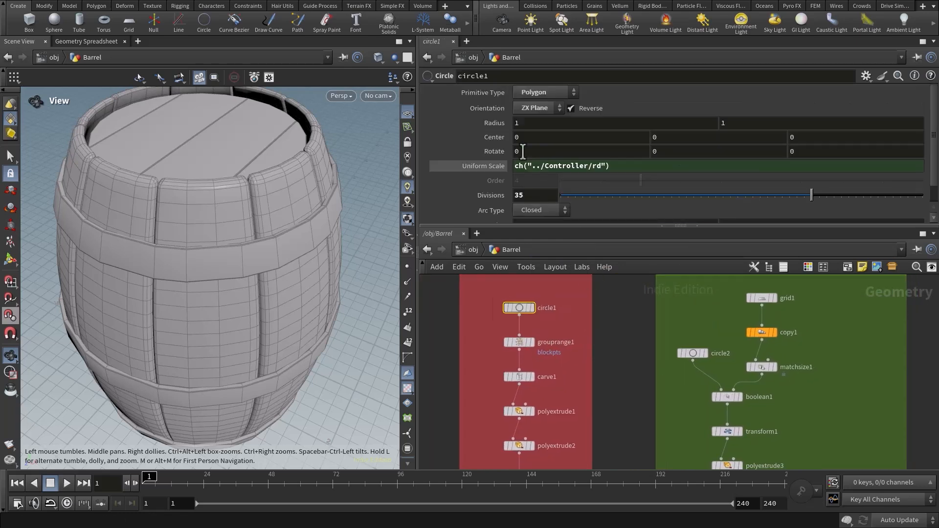
pyautogui.rightClick(533, 198)
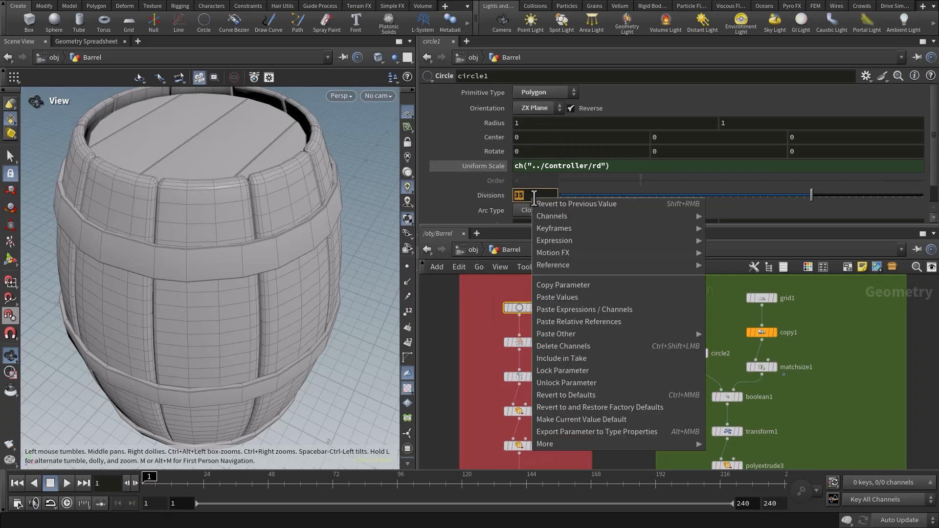
pyautogui.click(581, 322)
pyautogui.moveTo(273, 284); pyautogui.dragTo(324, 275)
pyautogui.moveTo(324, 275); pyautogui.dragTo(304, 272, button='middle')
# Select polyextrude1 in the planks network and check its Divisions setting.
pyautogui.moveTo(591, 385); pyautogui.dragTo(486, 357, button='middle')
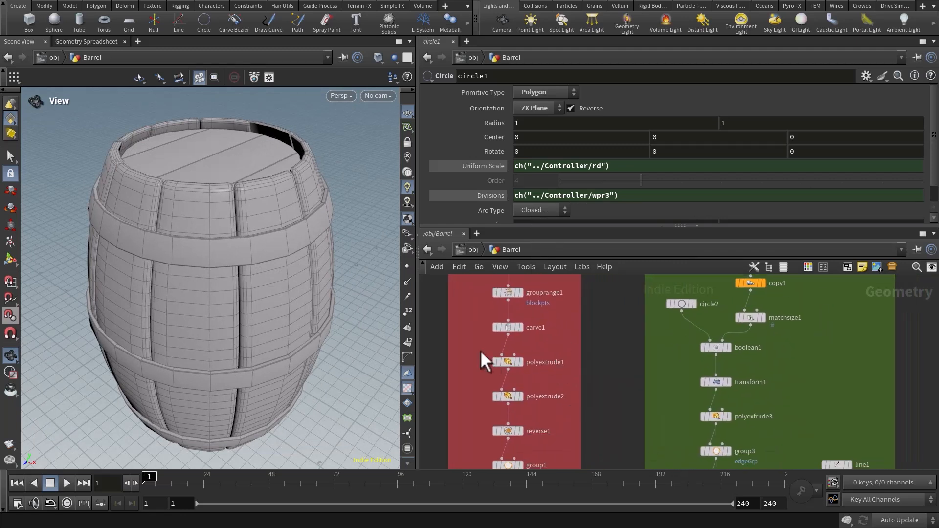
pyautogui.click(503, 361)
pyautogui.moveTo(573, 371); pyautogui.dragTo(563, 375, button='middle')
pyautogui.scroll(-4, 576, 192)
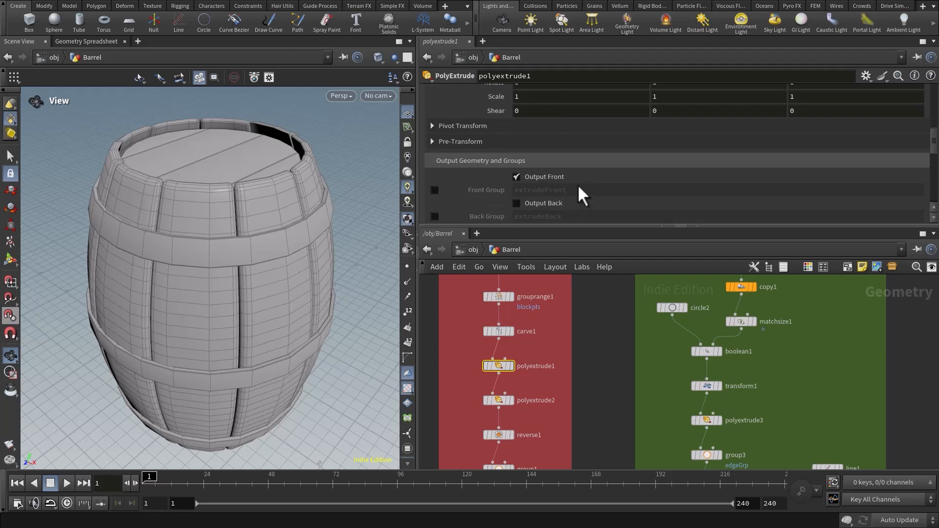
pyautogui.scroll(3, 579, 180)
pyautogui.scroll(4, 582, 175)
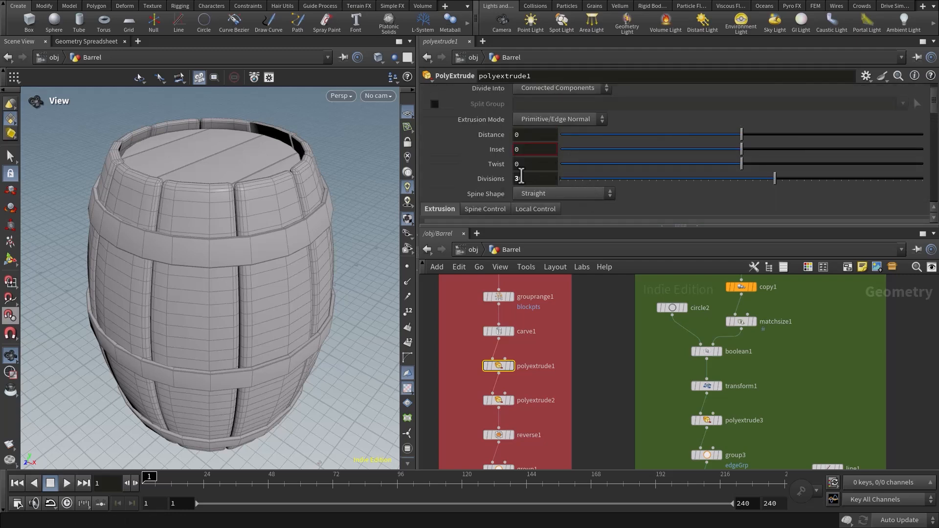
# Set the Controller's Rows to 10 and copy the Rows parameter.
pyautogui.moveTo(625, 408); pyautogui.dragTo(489, 335, button='middle')
pyautogui.scroll(-2, 859, 394)
pyautogui.moveTo(858, 393); pyautogui.dragTo(612, 295, button='middle')
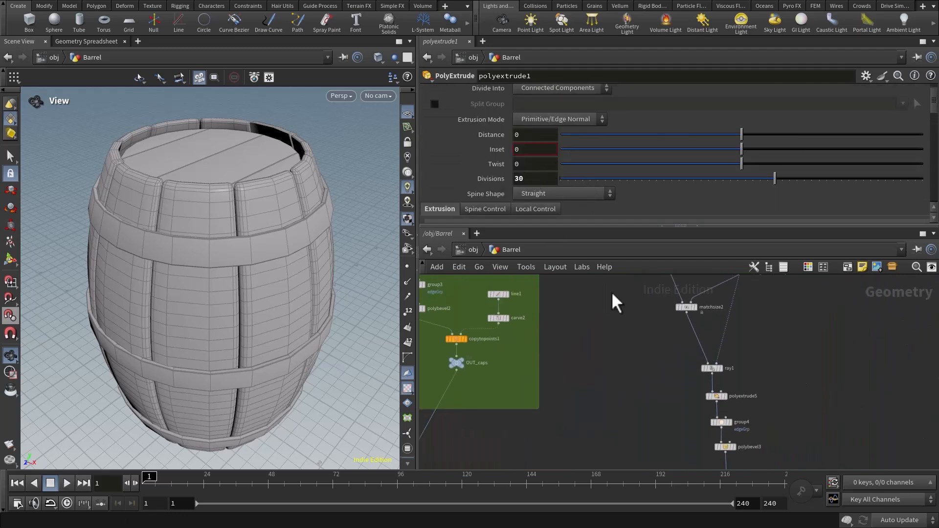
pyautogui.moveTo(788, 386); pyautogui.dragTo(534, 403, button='middle')
pyautogui.moveTo(503, 380); pyautogui.dragTo(572, 449)
pyautogui.moveTo(613, 406); pyautogui.dragTo(648, 390, button='middle')
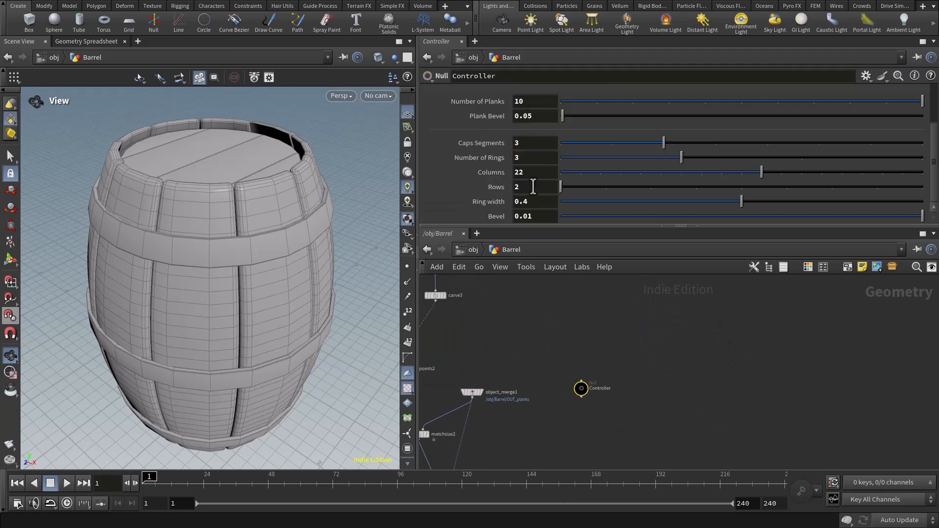
pyautogui.moveTo(650, 187); pyautogui.dragTo(928, 174)
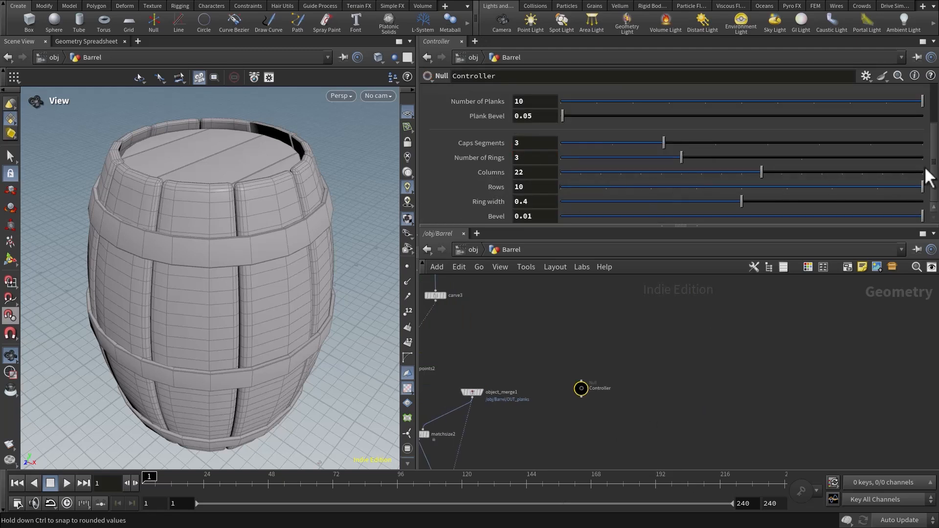
pyautogui.rightClick(530, 187)
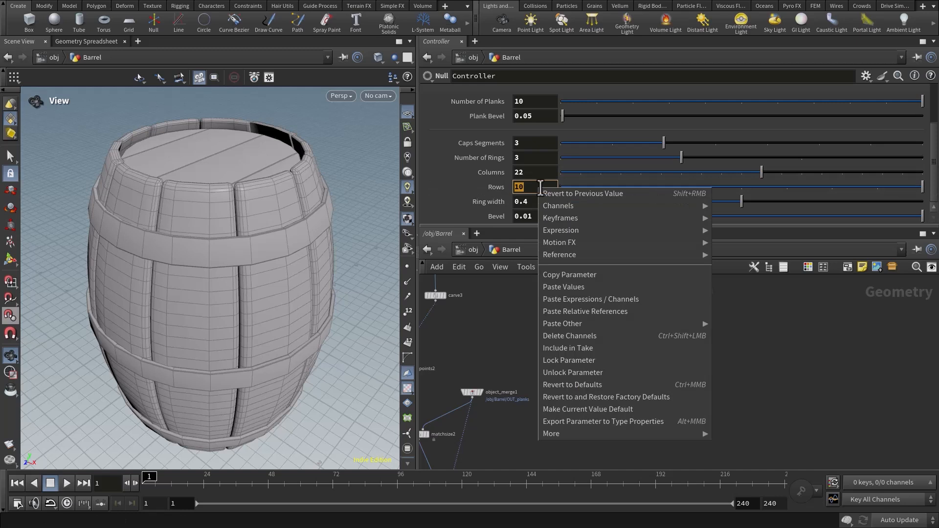
pyautogui.click(567, 273)
# Paste the copied Rows parameter as a relative reference into the Divisions of polyextrude1 in the planks network.
pyautogui.moveTo(520, 381); pyautogui.dragTo(690, 336, button='middle')
pyautogui.scroll(-1, 690, 335)
pyautogui.moveTo(618, 383); pyautogui.dragTo(614, 416, button='middle')
pyautogui.moveTo(562, 385); pyautogui.dragTo(745, 368, button='middle')
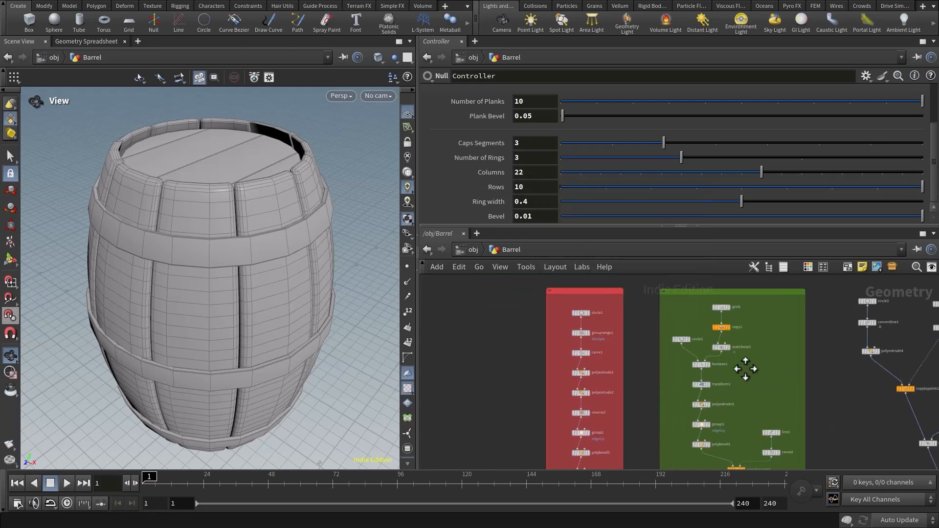
pyautogui.scroll(4, 626, 367)
pyautogui.moveTo(627, 368); pyautogui.dragTo(637, 336, button='middle')
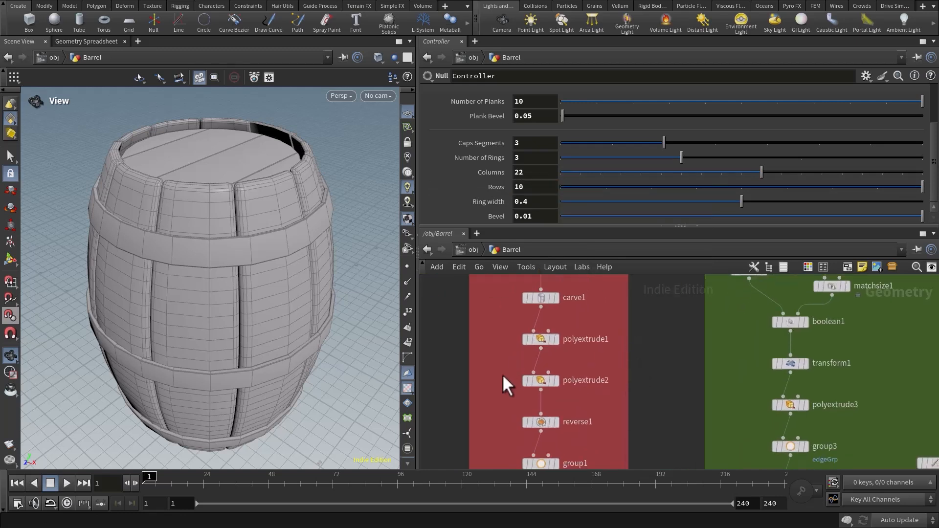
pyautogui.click(541, 381)
pyautogui.moveTo(654, 371); pyautogui.dragTo(652, 374, button='middle')
pyautogui.click(584, 346)
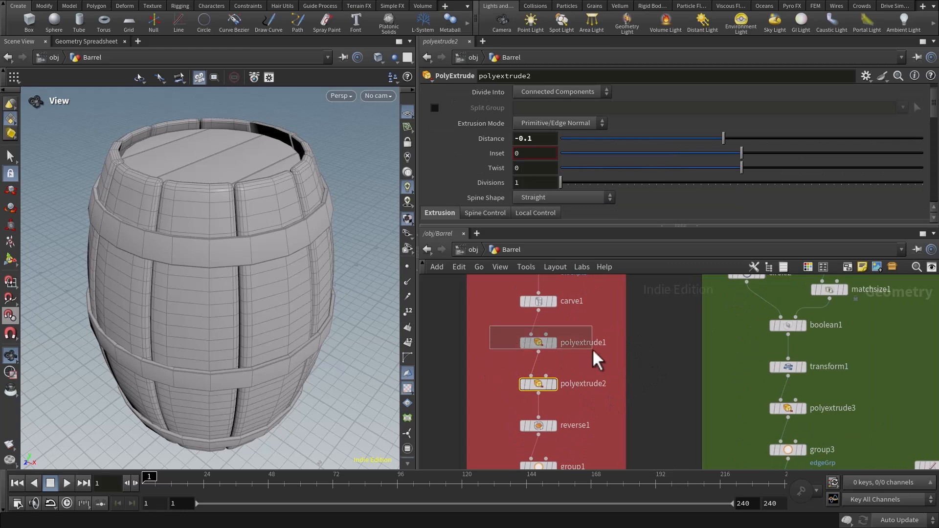
pyautogui.rightClick(532, 180)
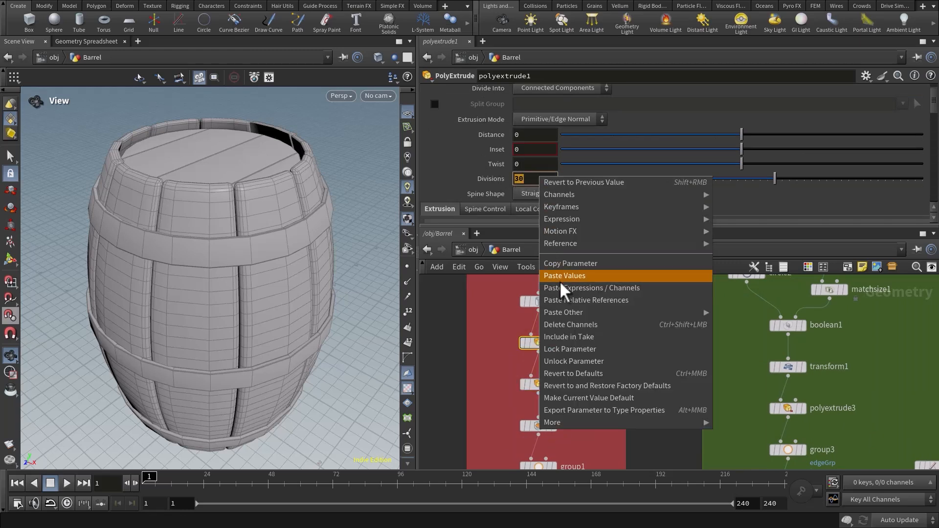
pyautogui.click(586, 299)
pyautogui.click(658, 348)
# Display the output of polyextrude4 and copytopoints2 and examine the ring geometry around the barrel.
pyautogui.moveTo(668, 400); pyautogui.dragTo(636, 342, button='middle')
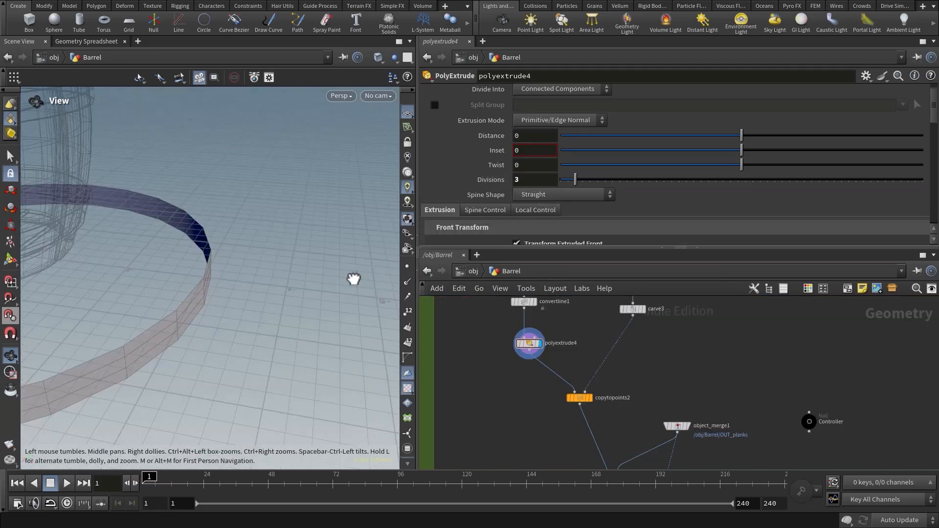
pyautogui.moveTo(354, 279); pyautogui.dragTo(245, 289)
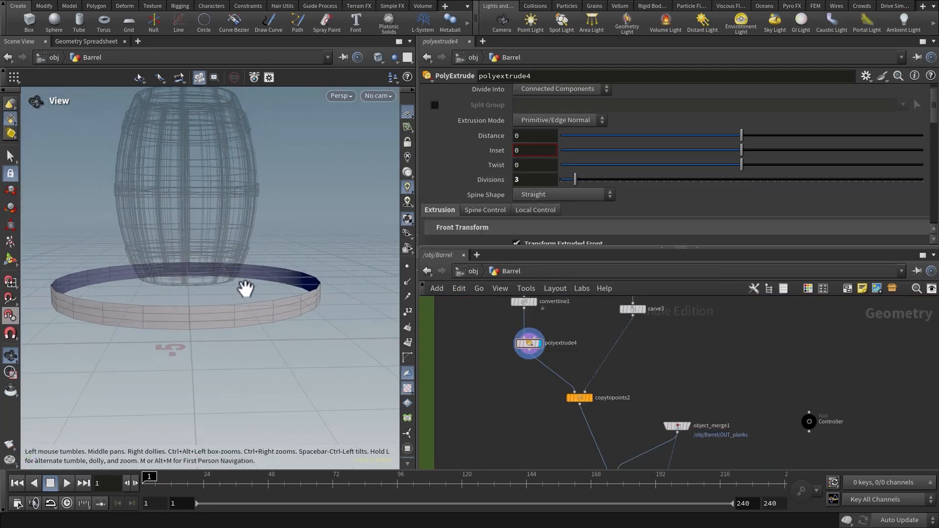
pyautogui.moveTo(554, 396); pyautogui.dragTo(562, 419, button='middle')
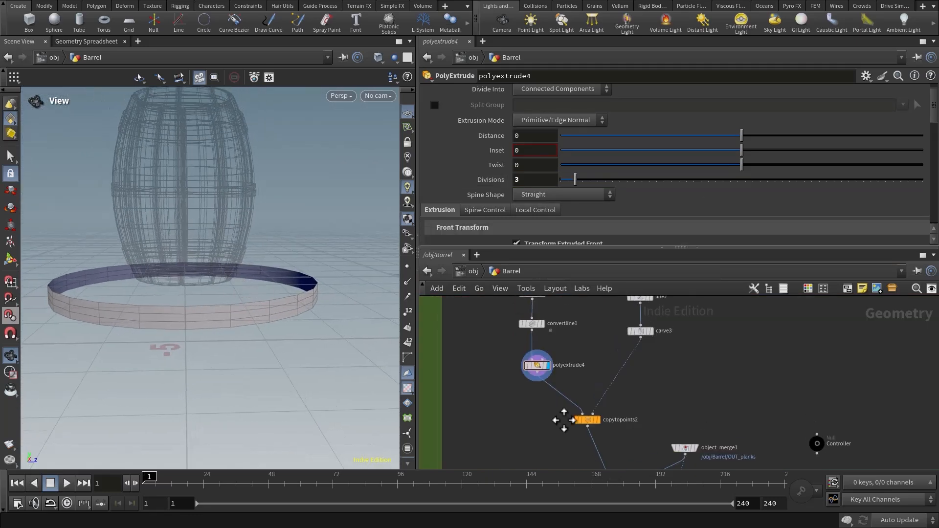
pyautogui.click(598, 421)
pyautogui.moveTo(301, 247); pyautogui.dragTo(274, 287, button='right')
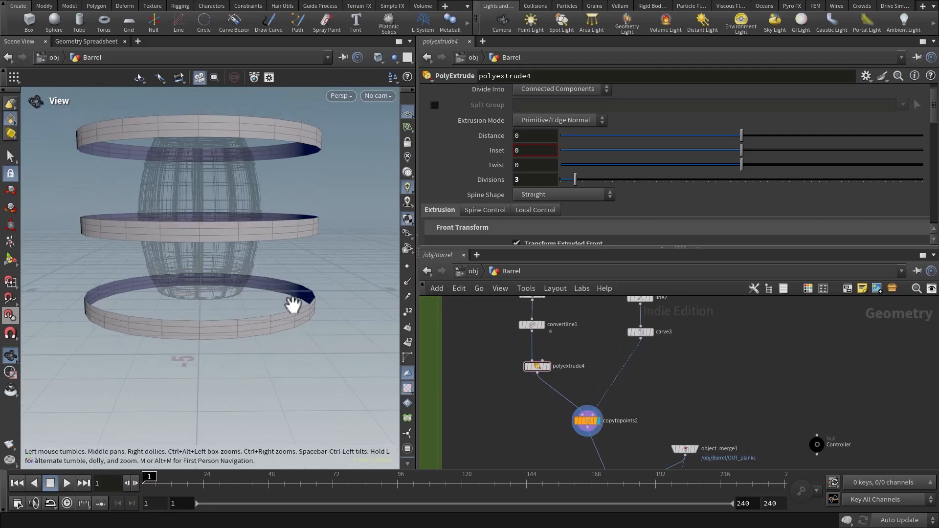
pyautogui.moveTo(666, 393); pyautogui.dragTo(635, 286, button='middle')
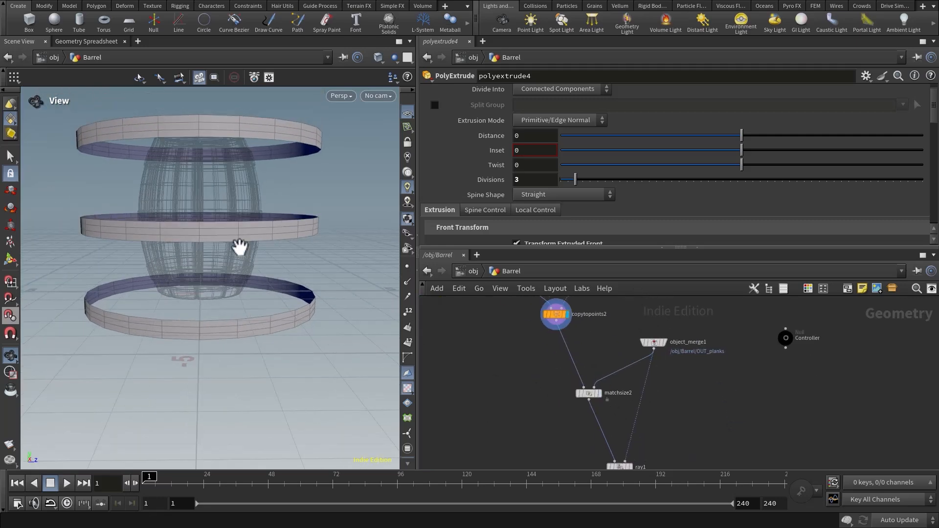
pyautogui.moveTo(237, 246); pyautogui.dragTo(183, 198)
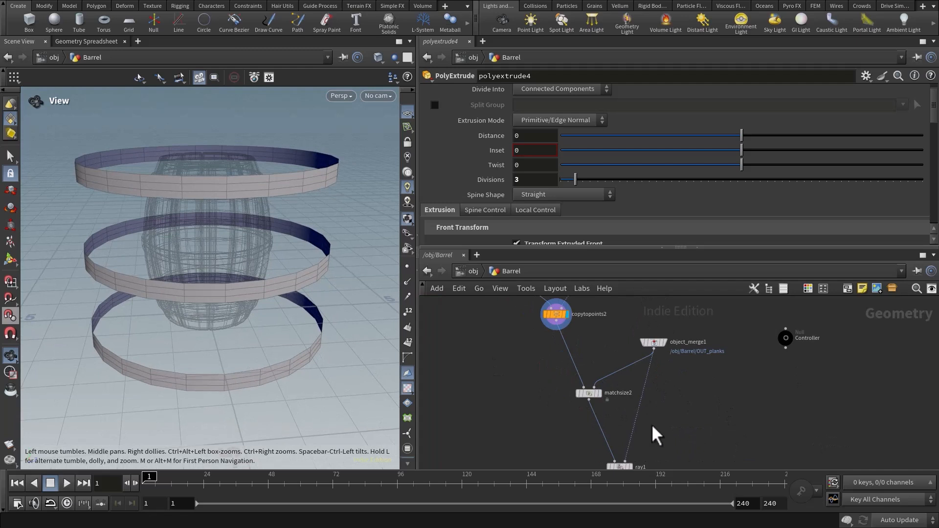
pyautogui.scroll(3, 635, 440)
# Set the Rows parameter's range to 20–40 in the Controller's parameter interface and apply it.
pyautogui.click(802, 339)
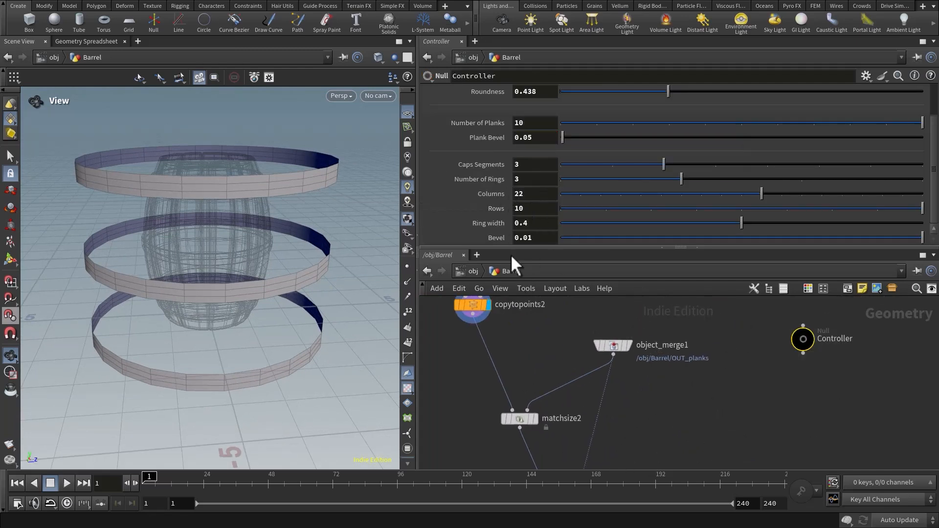
pyautogui.click(866, 76)
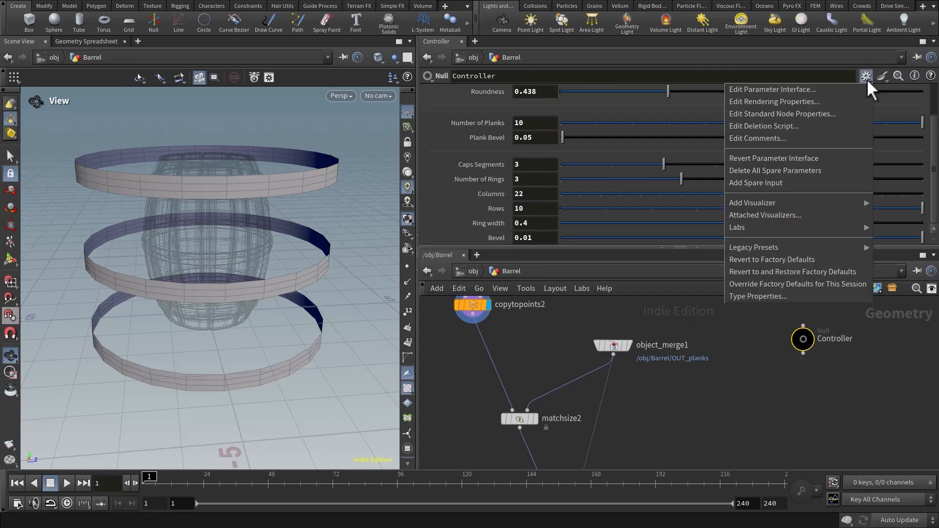
pyautogui.click(830, 90)
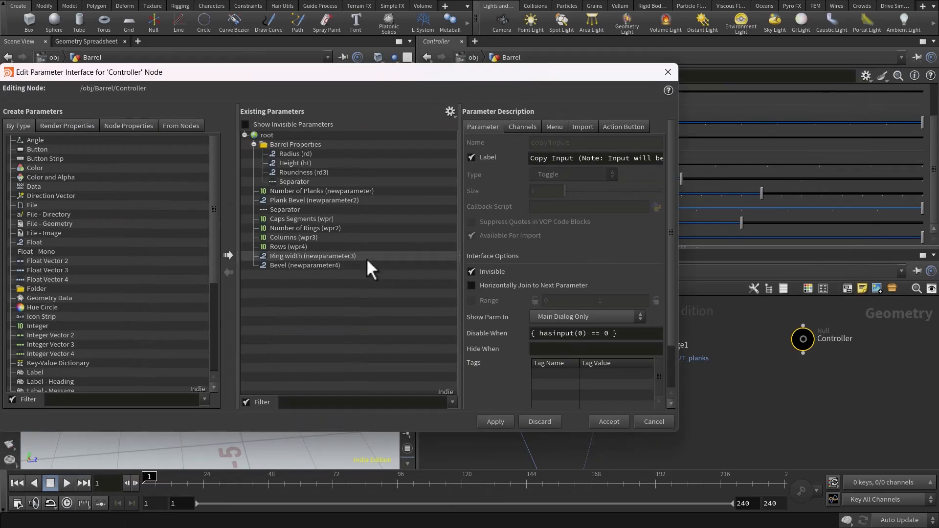
pyautogui.click(274, 247)
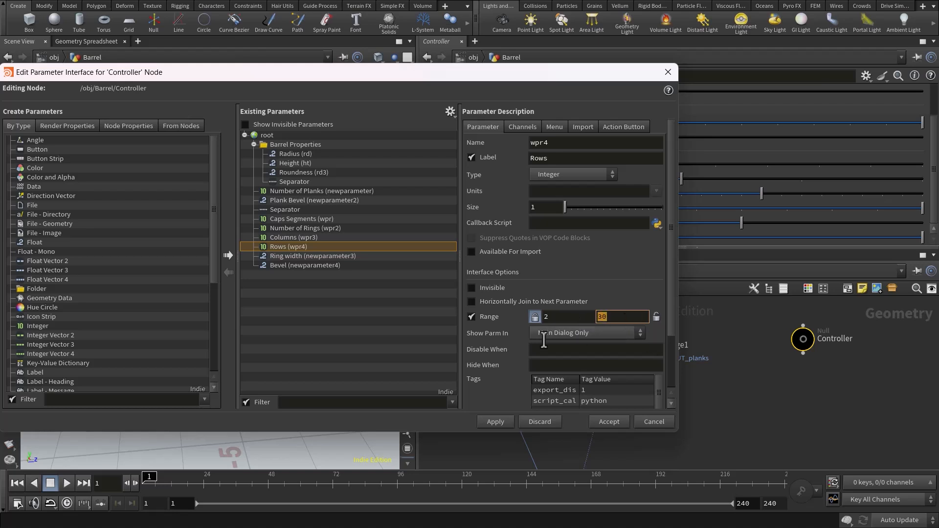
pyautogui.write('40')
pyautogui.click(602, 258)
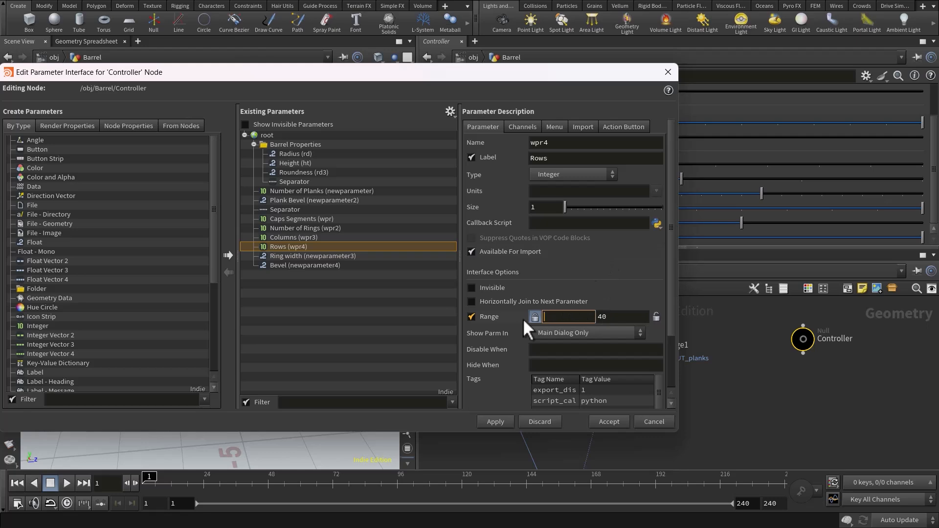
pyautogui.write('20')
pyautogui.click(494, 421)
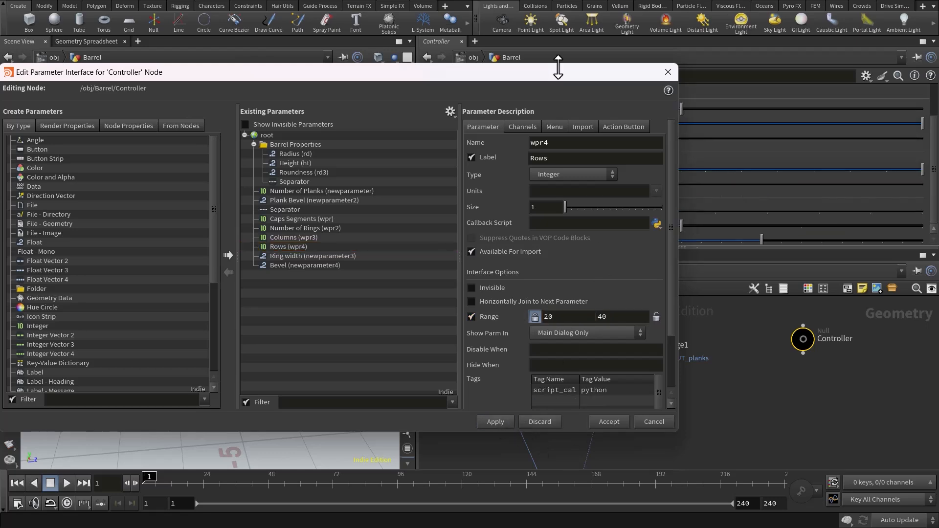
# Set the Controller's Rows to 30 and close its parameter interface editor.
pyautogui.moveTo(555, 76); pyautogui.dragTo(558, 414)
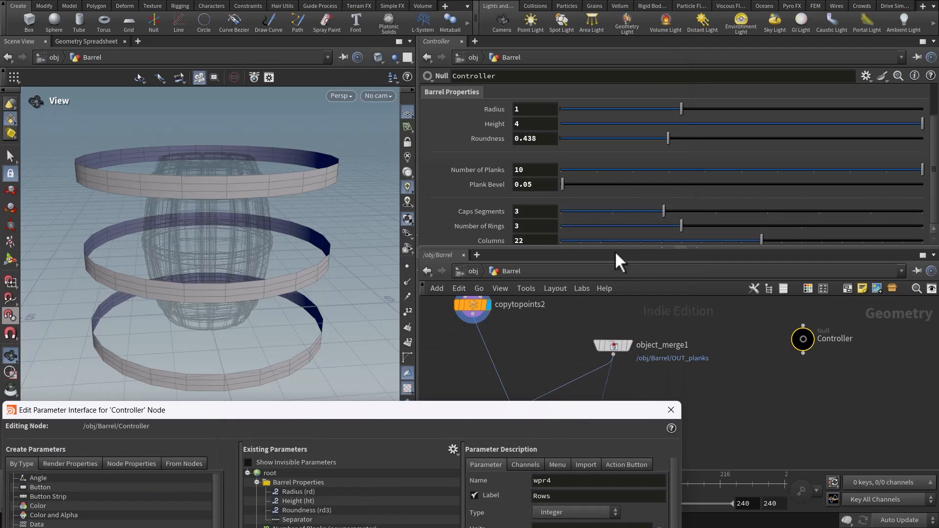
pyautogui.moveTo(614, 249); pyautogui.dragTo(612, 317)
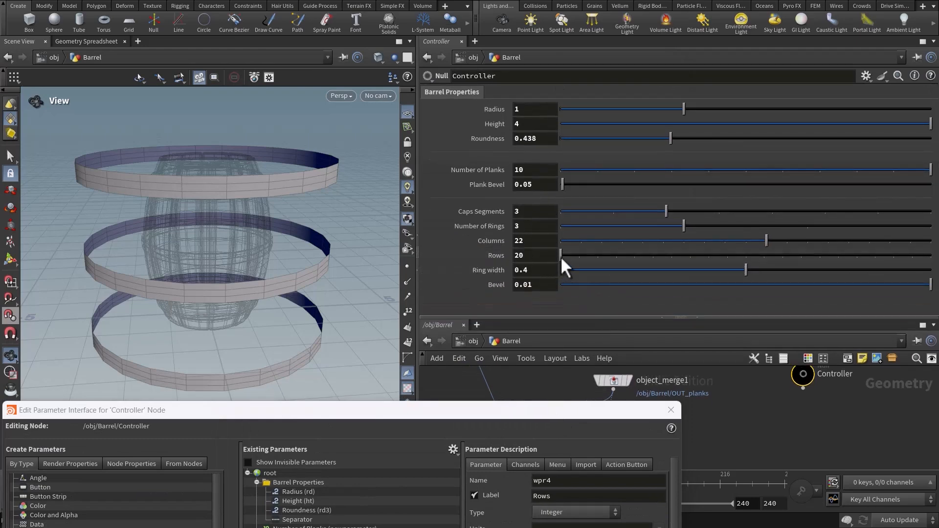
pyautogui.write('30')
pyautogui.press('Return')
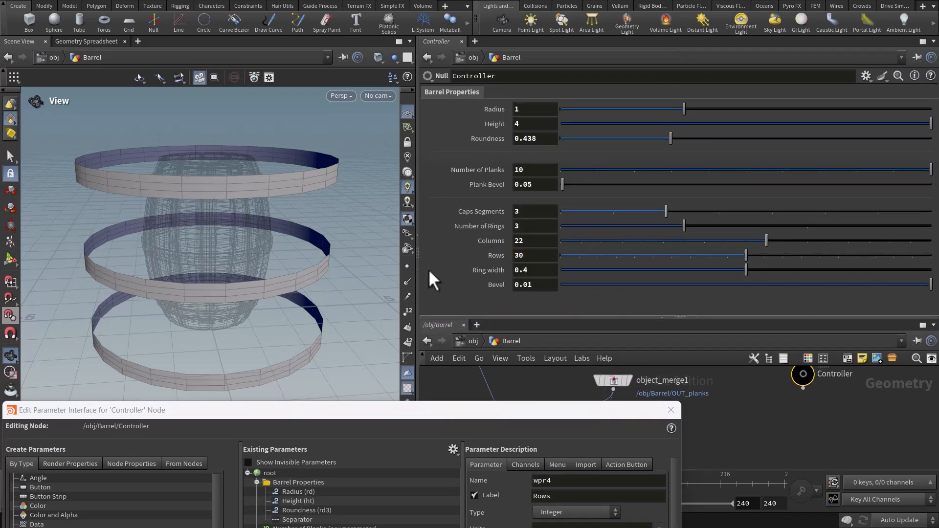
pyautogui.moveTo(604, 415); pyautogui.dragTo(626, 55)
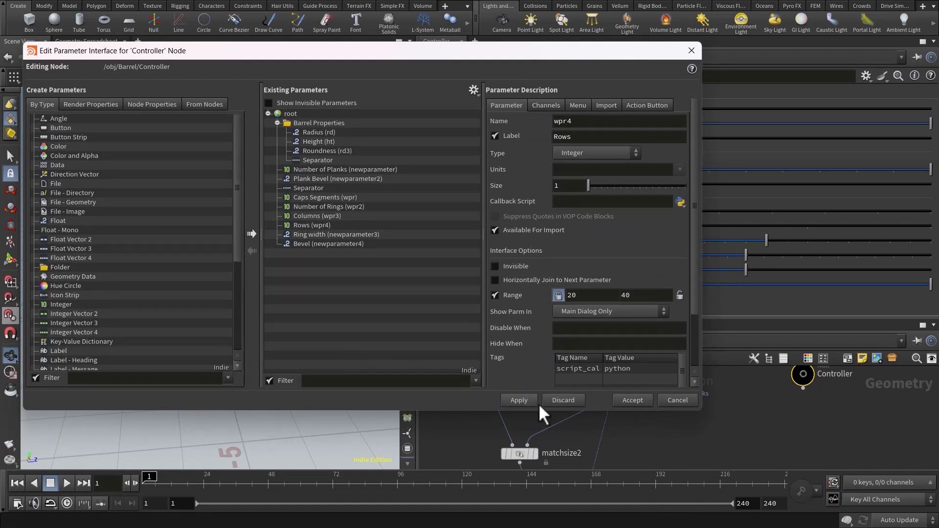
pyautogui.moveTo(644, 55); pyautogui.dragTo(566, 435)
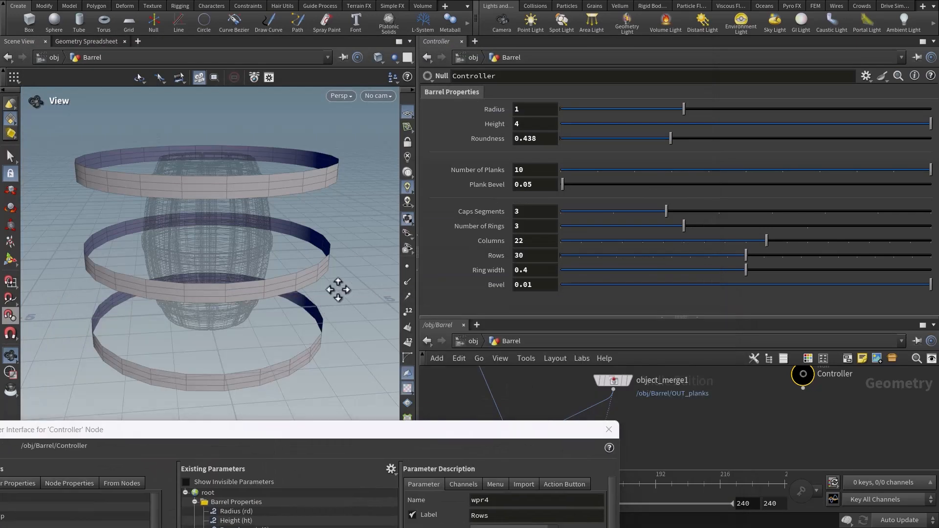
pyautogui.moveTo(588, 317); pyautogui.dragTo(589, 305)
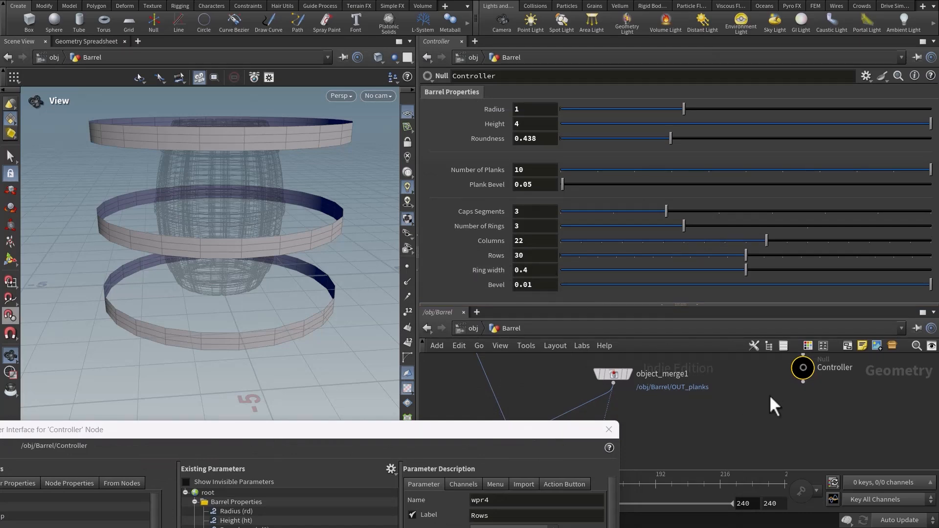
pyautogui.moveTo(770, 394); pyautogui.dragTo(737, 465, button='middle')
pyautogui.click(607, 429)
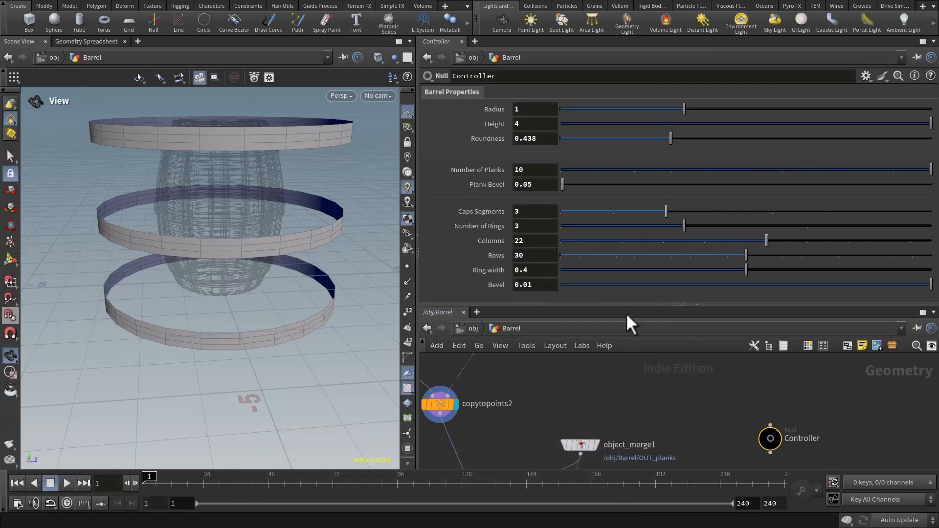
# Try a Y Translate of 0.2 in the Front Transform of polyextrude4 to test the ring width.
pyautogui.moveTo(624, 304); pyautogui.dragTo(625, 205)
pyautogui.moveTo(547, 363); pyautogui.dragTo(693, 324, button='middle')
pyautogui.scroll(-1, 693, 324)
pyautogui.moveTo(592, 269); pyautogui.dragTo(564, 329, button='middle')
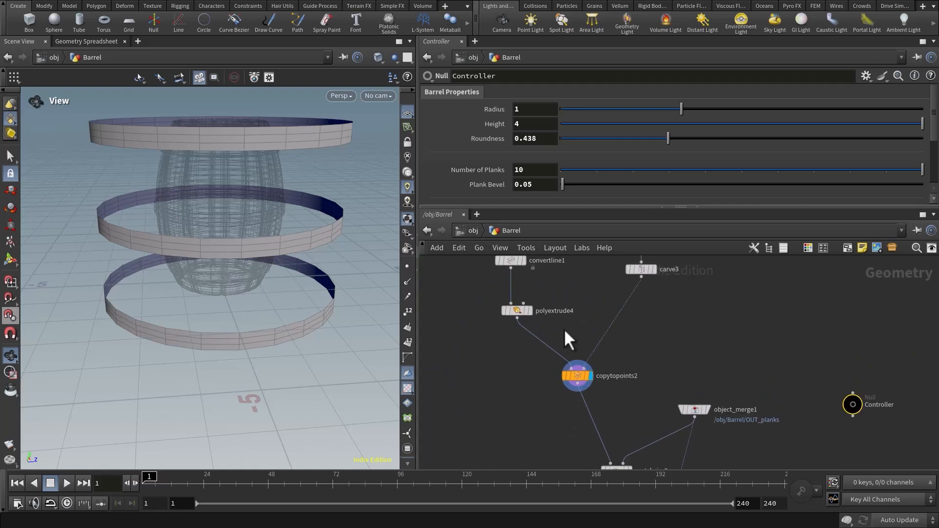
pyautogui.moveTo(584, 282); pyautogui.dragTo(586, 332, button='middle')
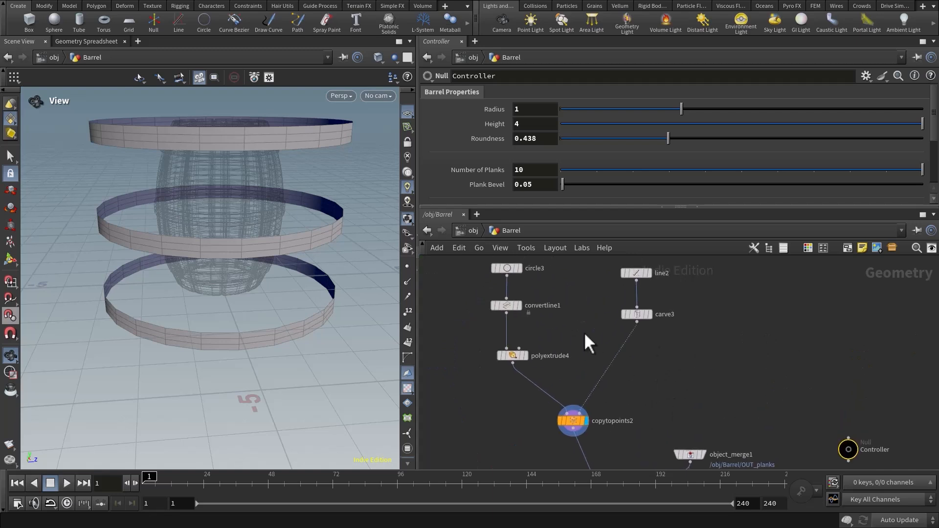
pyautogui.click(517, 361)
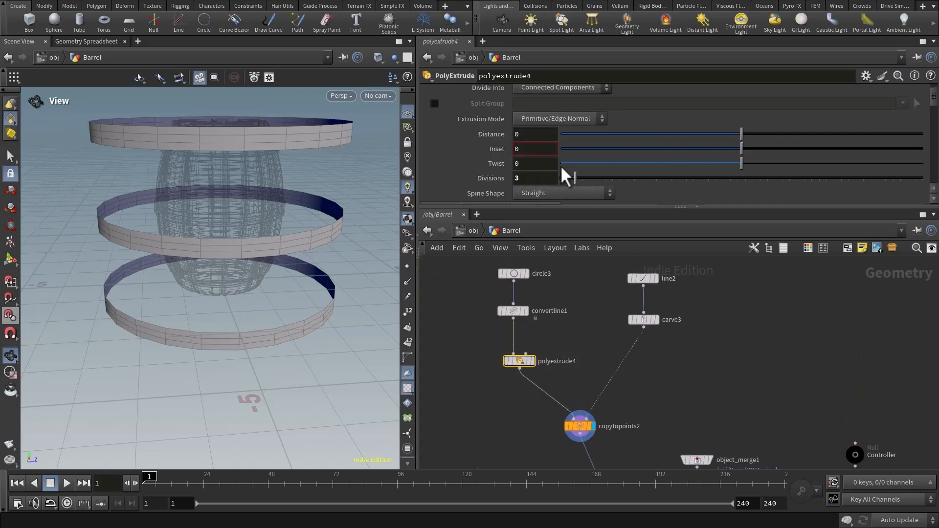
pyautogui.scroll(-6, 588, 157)
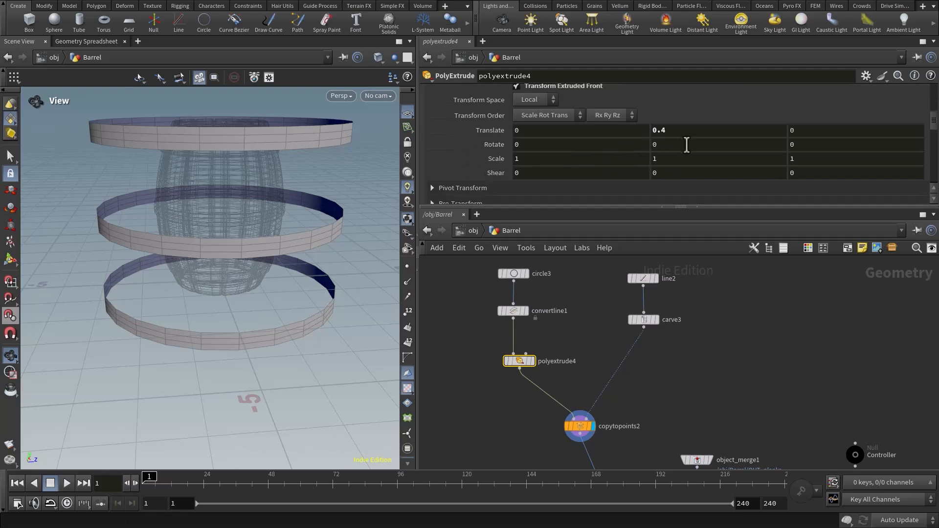
pyautogui.click(688, 135)
pyautogui.scroll(2, 690, 135)
pyautogui.scroll(-1, 688, 134)
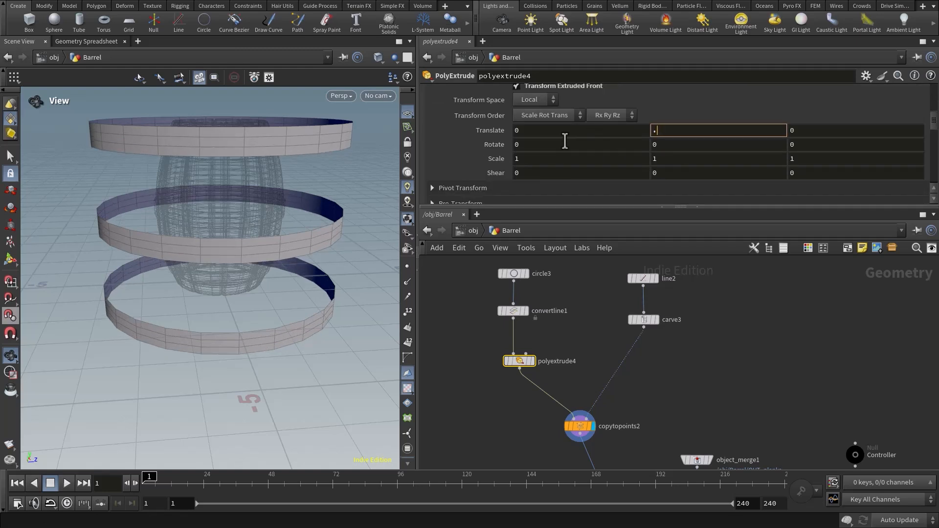
pyautogui.press('Return')
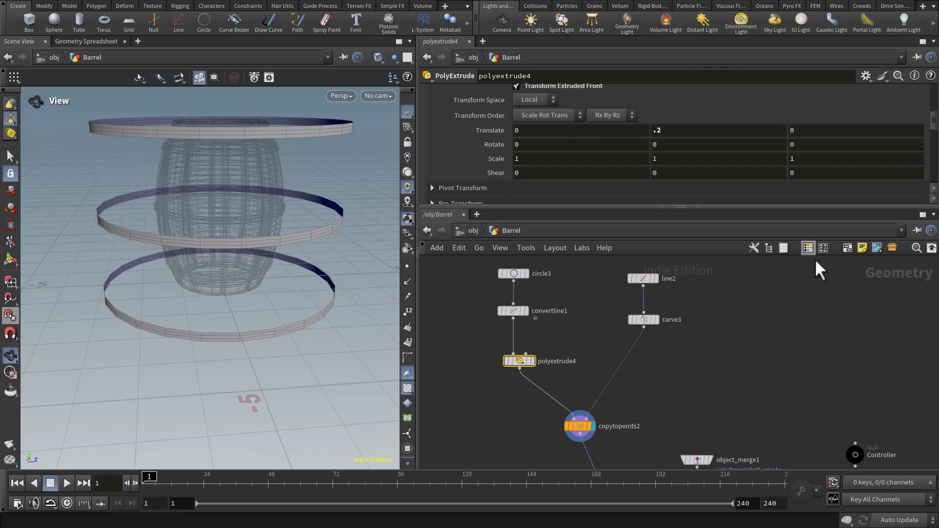
# Check the Ring width parameter's range in the Controller's parameter interface and apply the settings.
pyautogui.moveTo(862, 323); pyautogui.dragTo(764, 268, button='middle')
pyautogui.moveTo(728, 338); pyautogui.dragTo(836, 447)
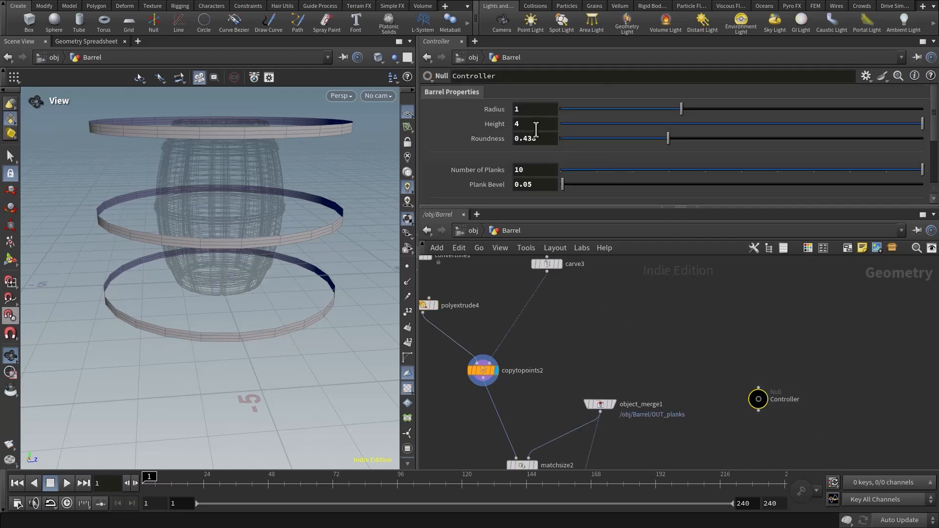
pyautogui.moveTo(554, 215); pyautogui.dragTo(526, 314)
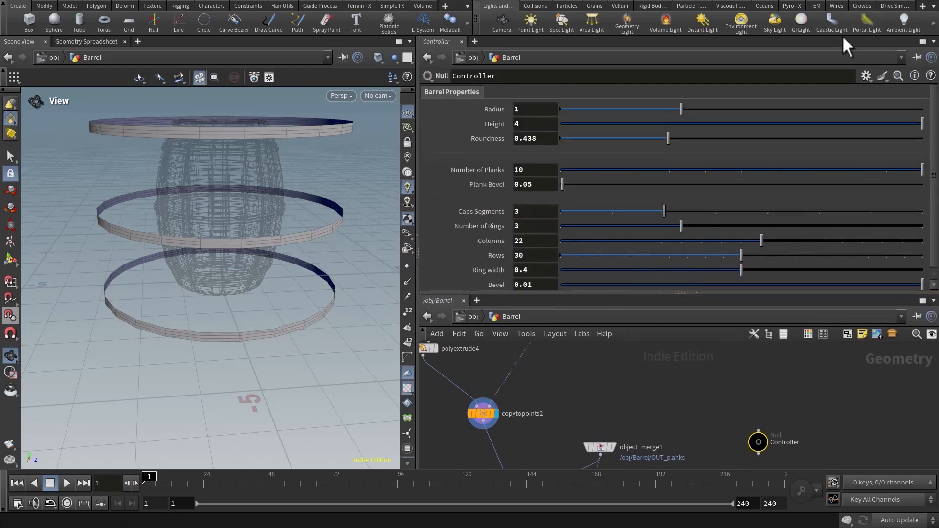
pyautogui.click(866, 79)
pyautogui.click(819, 88)
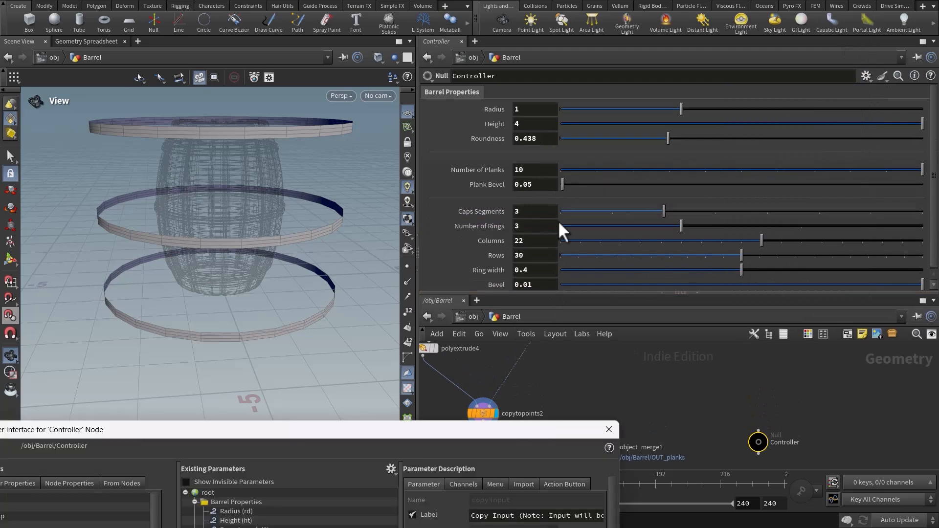
pyautogui.moveTo(488, 433); pyautogui.dragTo(616, 102)
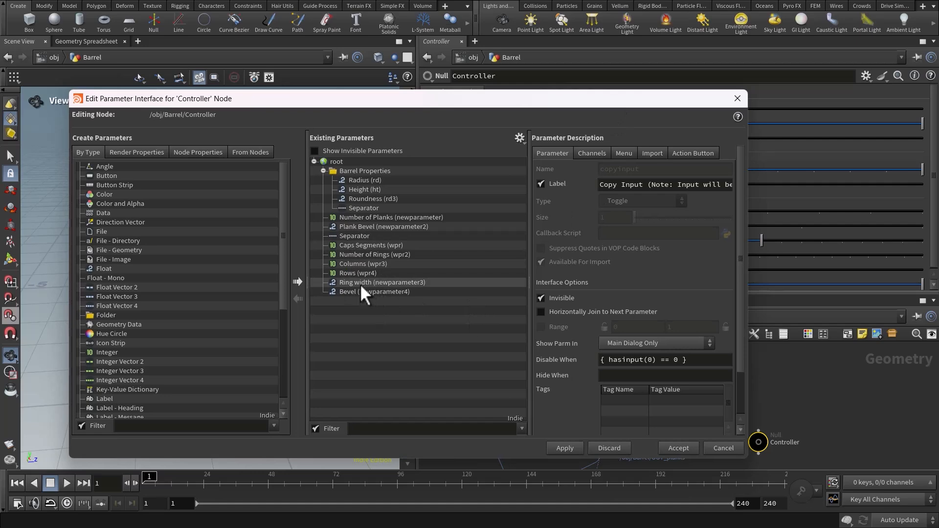
pyautogui.click(361, 283)
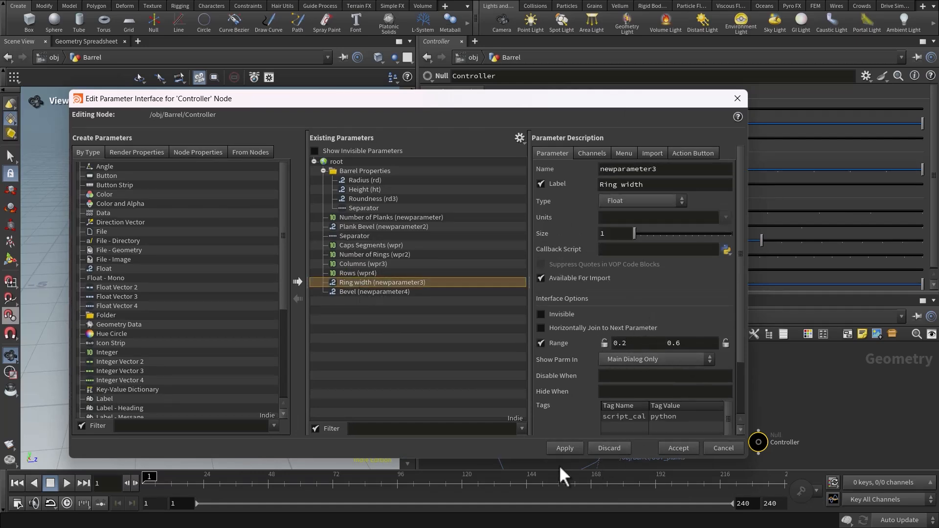
pyautogui.click(563, 448)
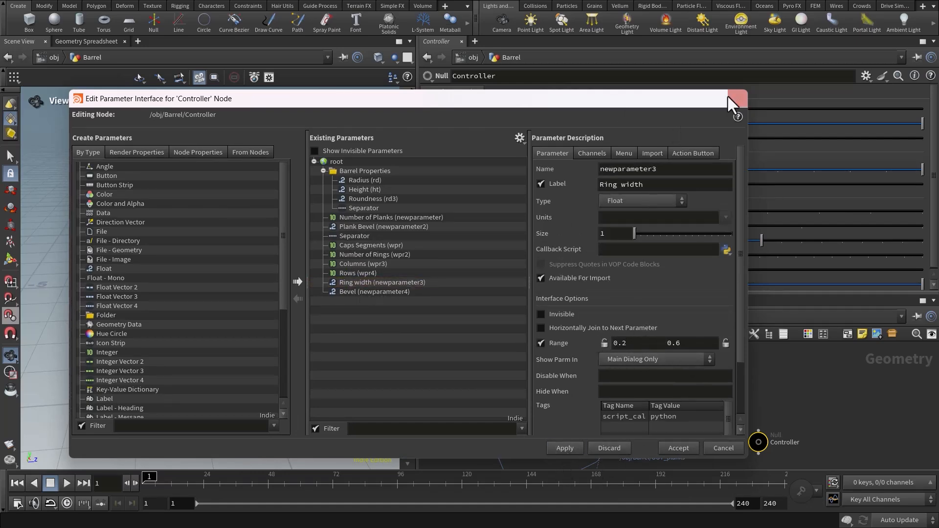
# Copy the Controller's Ring width parameter.
pyautogui.moveTo(727, 95); pyautogui.dragTo(618, 414)
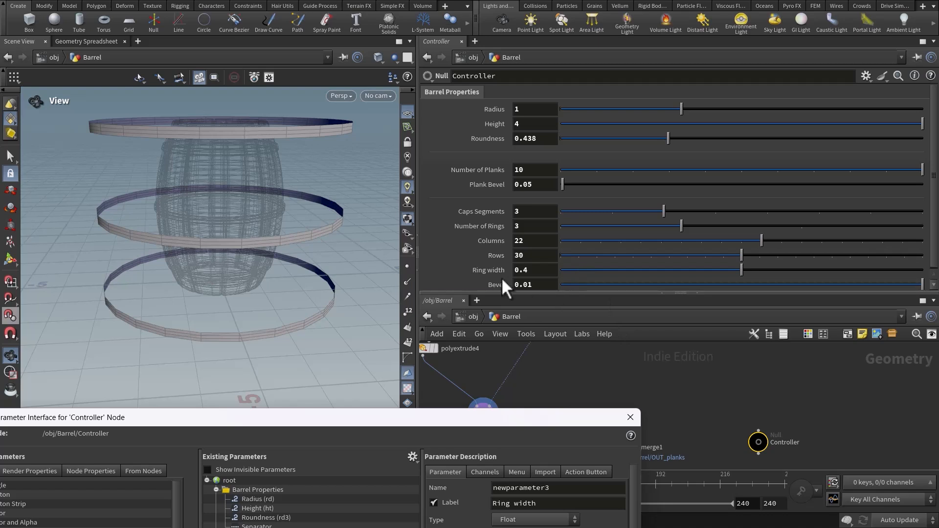
pyautogui.rightClick(543, 270)
pyautogui.click(578, 356)
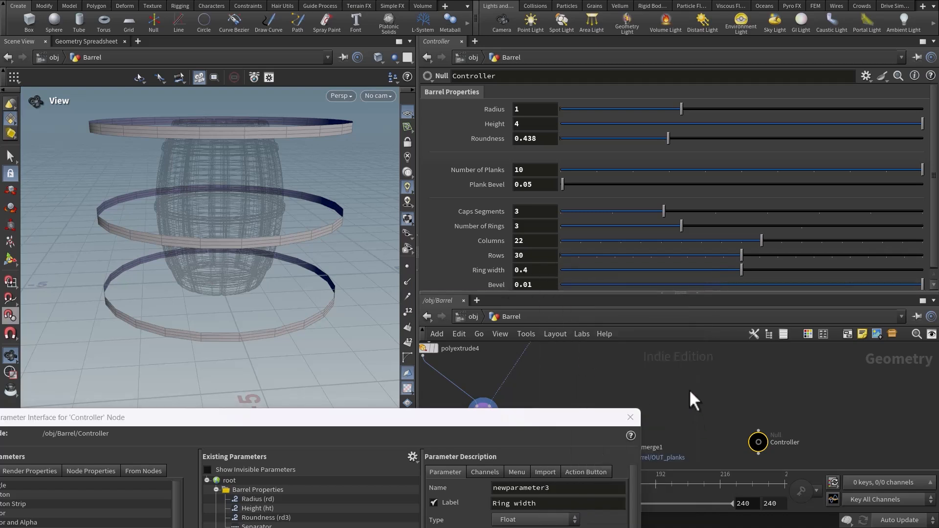
# Paste the copied Ring width as a relative reference into the Front Transform's Y Translate of polyextrude4.
pyautogui.moveTo(548, 422); pyautogui.dragTo(368, 430)
pyautogui.moveTo(586, 455); pyautogui.dragTo(596, 439, button='middle')
pyautogui.moveTo(544, 398); pyautogui.dragTo(537, 452, button='middle')
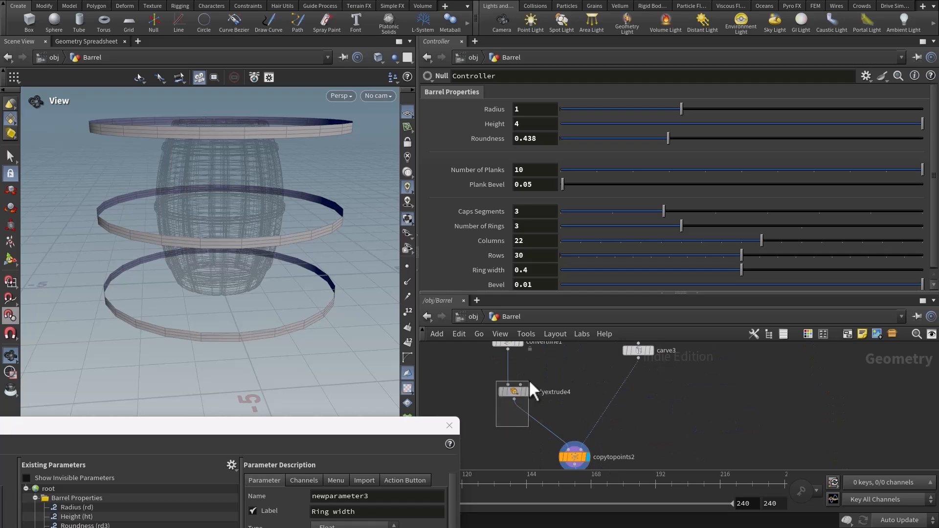
pyautogui.moveTo(530, 382); pyautogui.dragTo(531, 381)
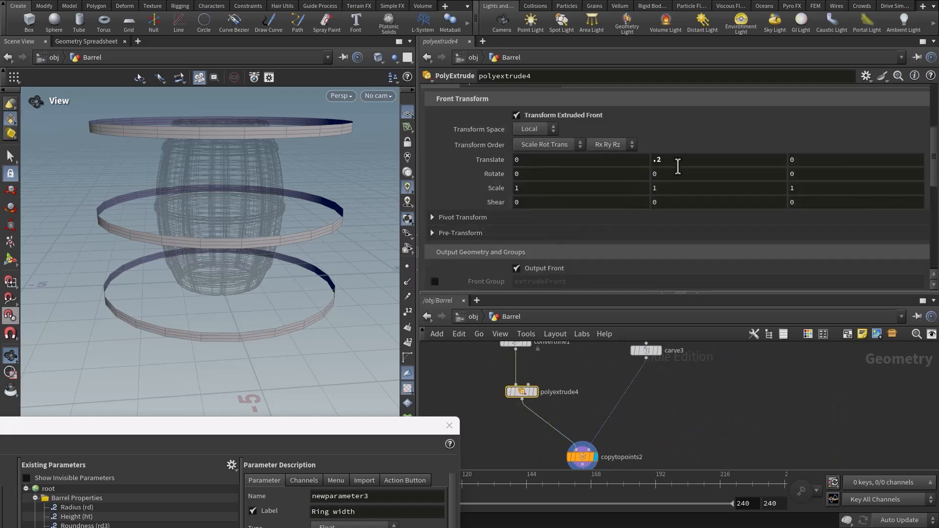
pyautogui.rightClick(663, 160)
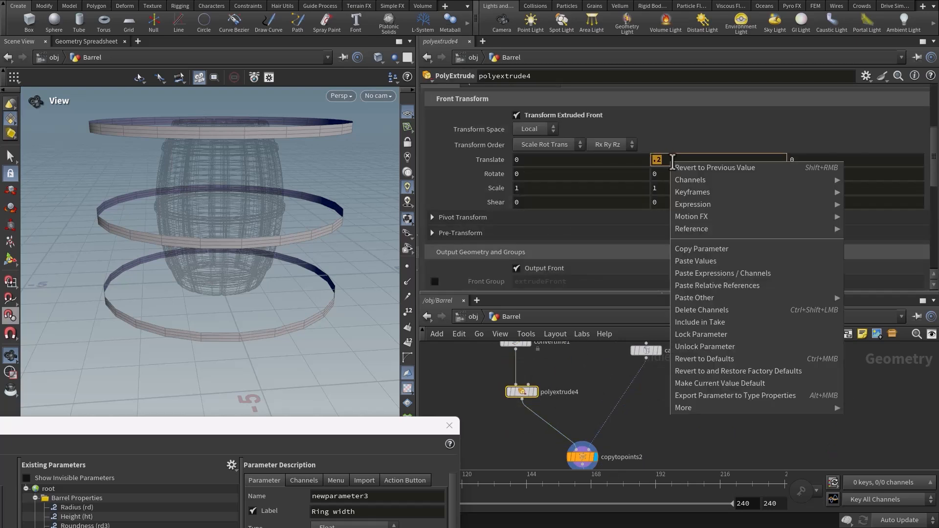
pyautogui.click(726, 286)
pyautogui.click(776, 403)
pyautogui.moveTo(751, 417); pyautogui.dragTo(735, 395, button='middle')
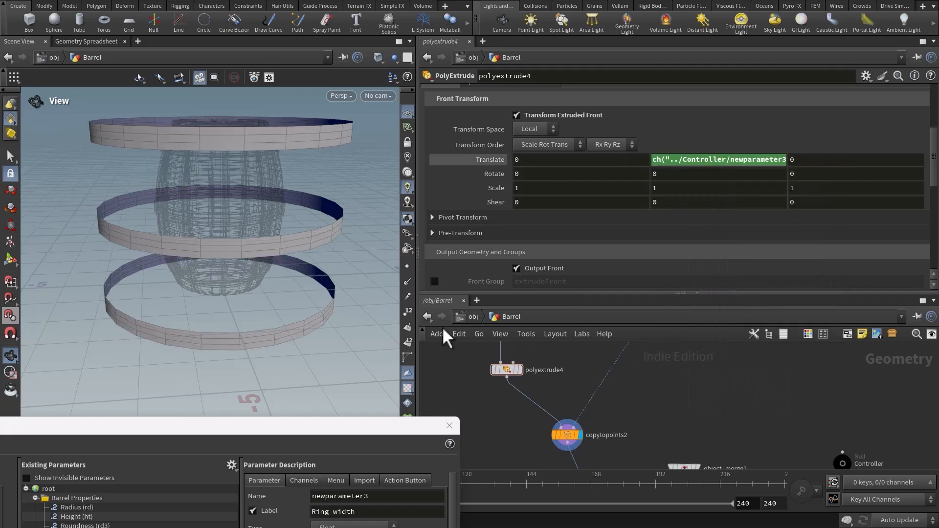
# Select the Controller and examine the linked rings around the barrel from different angles.
pyautogui.moveTo(293, 262); pyautogui.dragTo(287, 212)
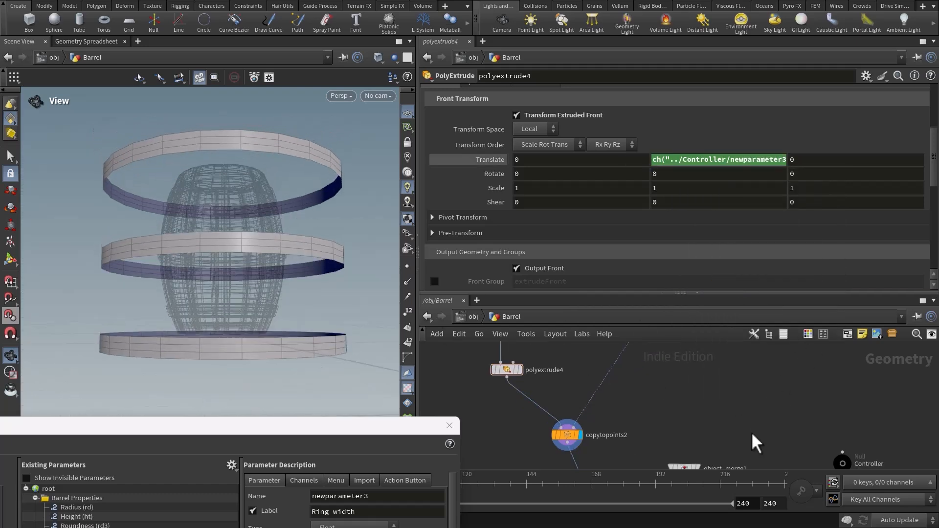
pyautogui.moveTo(751, 432); pyautogui.dragTo(768, 381, button='middle')
pyautogui.moveTo(378, 425); pyautogui.dragTo(370, 337)
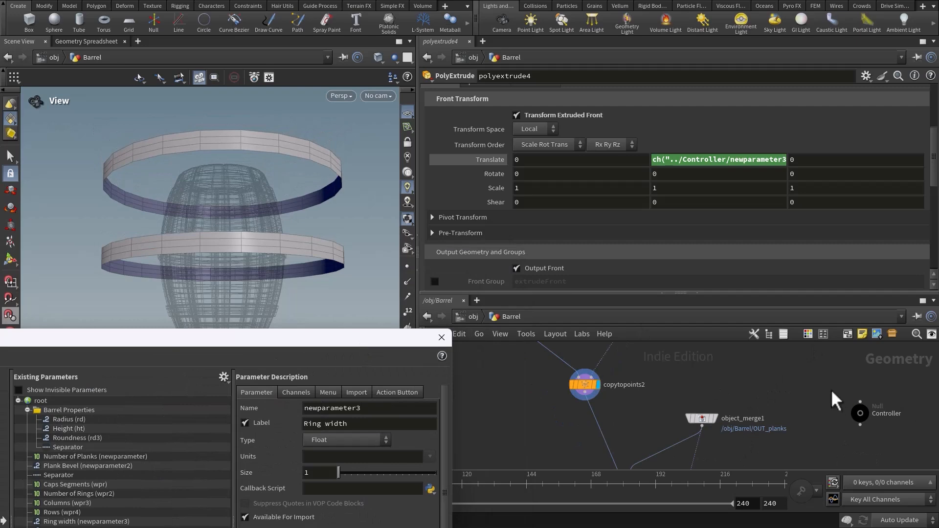
pyautogui.click(859, 413)
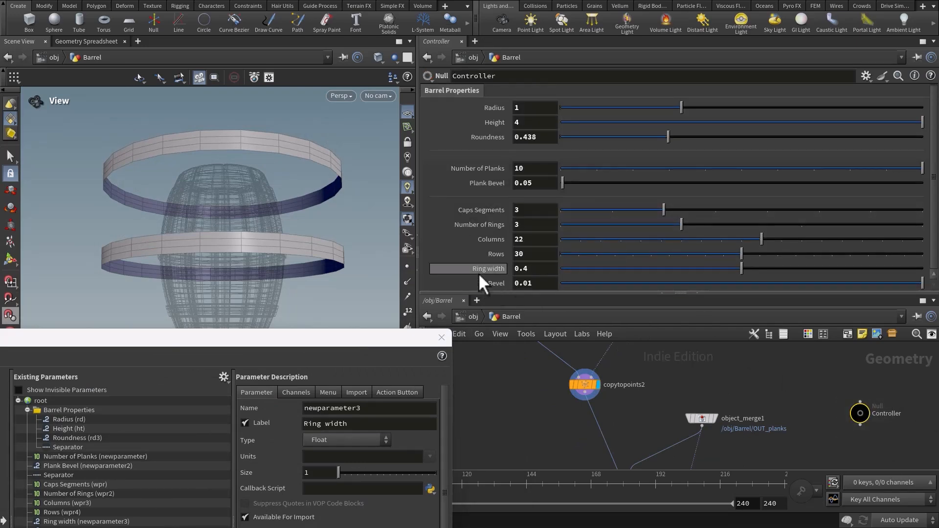
pyautogui.moveTo(238, 180); pyautogui.dragTo(271, 218)
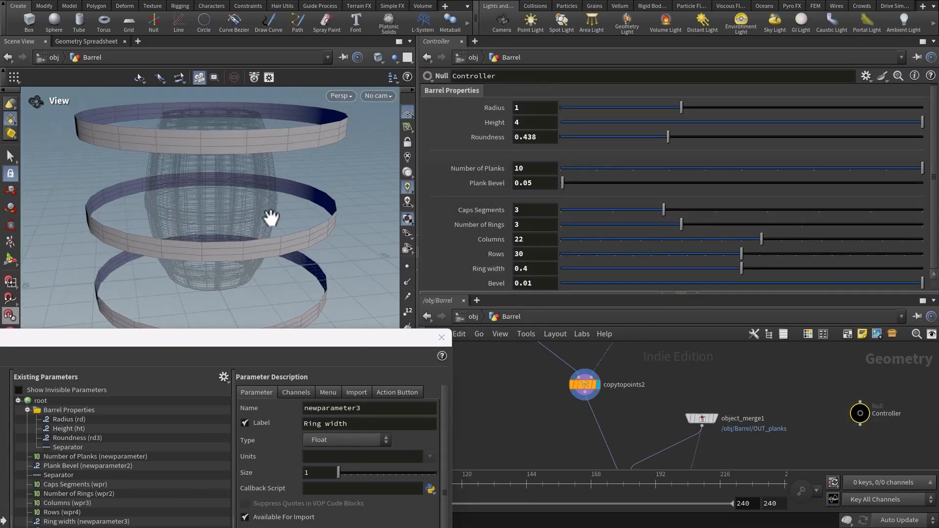
# Display the polyextrude5 result and examine the extruded ring's edges up close.
pyautogui.moveTo(626, 406); pyautogui.dragTo(612, 313, button='middle')
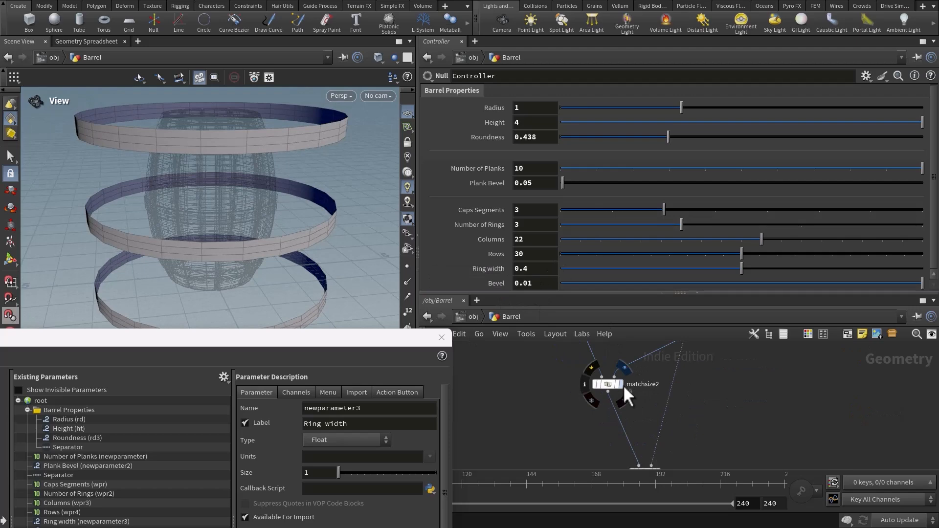
pyautogui.click(621, 384)
pyautogui.moveTo(596, 408); pyautogui.dragTo(553, 341, button='middle')
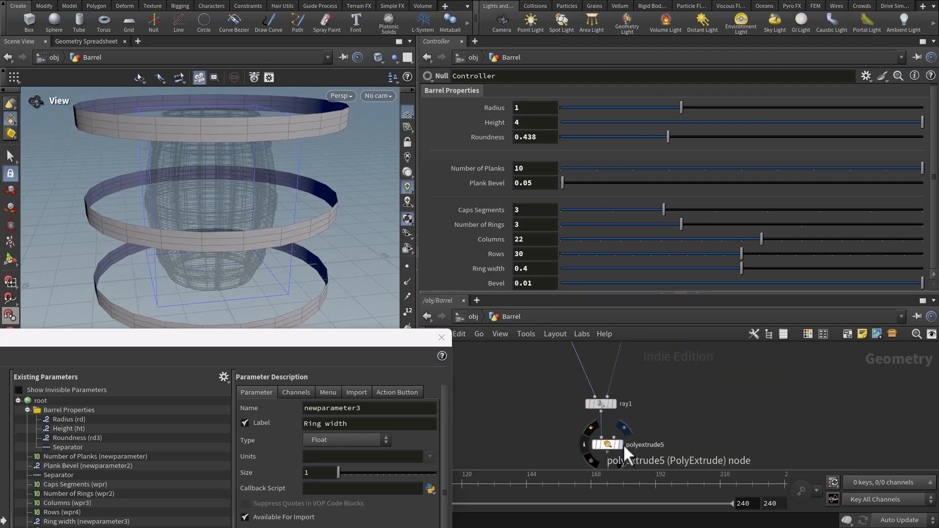
pyautogui.click(622, 444)
pyautogui.moveTo(222, 168); pyautogui.dragTo(293, 203)
pyautogui.scroll(5, 230, 132)
pyautogui.scroll(5, 285, 201)
pyautogui.moveTo(285, 201); pyautogui.dragTo(299, 211, button='right')
pyautogui.scroll(-3, 300, 212)
pyautogui.moveTo(299, 212); pyautogui.dragTo(300, 205, button='middle')
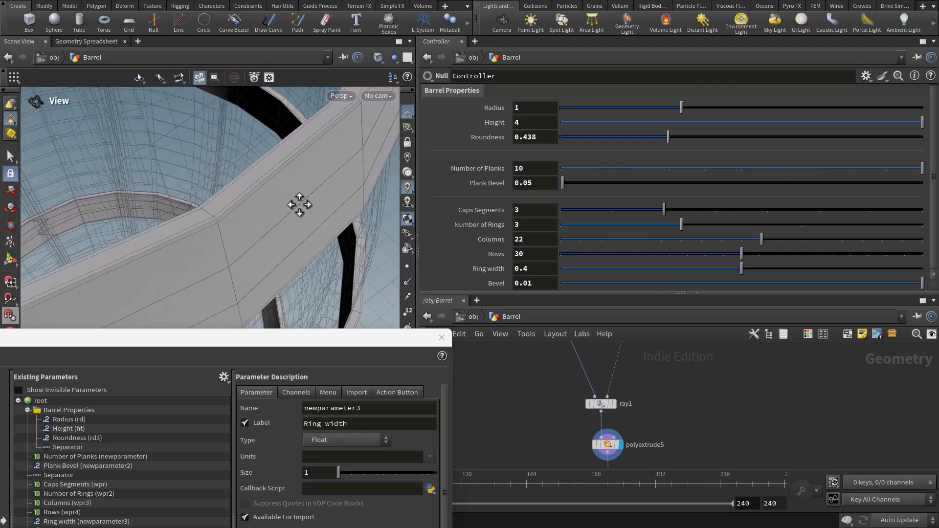
pyautogui.moveTo(299, 205); pyautogui.dragTo(318, 162)
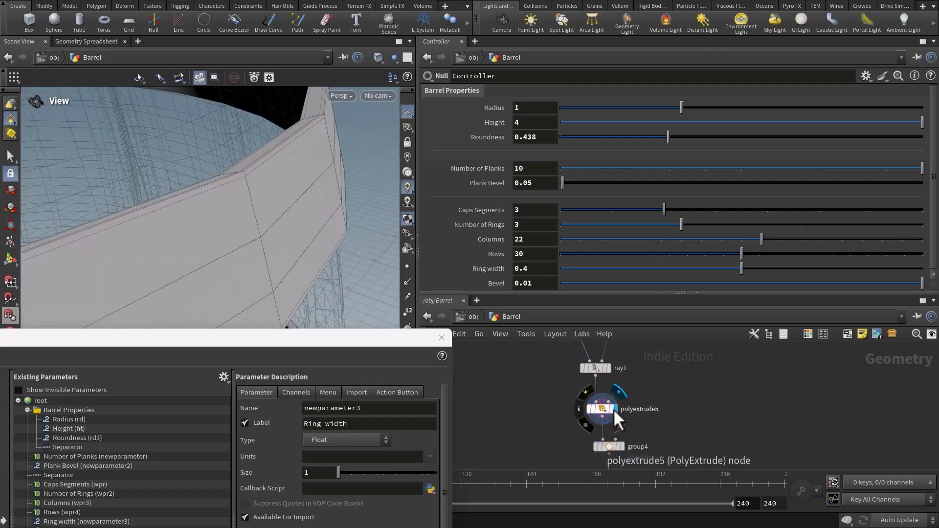
# Copy the Controller's Bevel parameter.
pyautogui.click(607, 443)
pyautogui.moveTo(712, 377); pyautogui.dragTo(654, 454, button='middle')
pyautogui.scroll(-3, 672, 409)
pyautogui.click(668, 381)
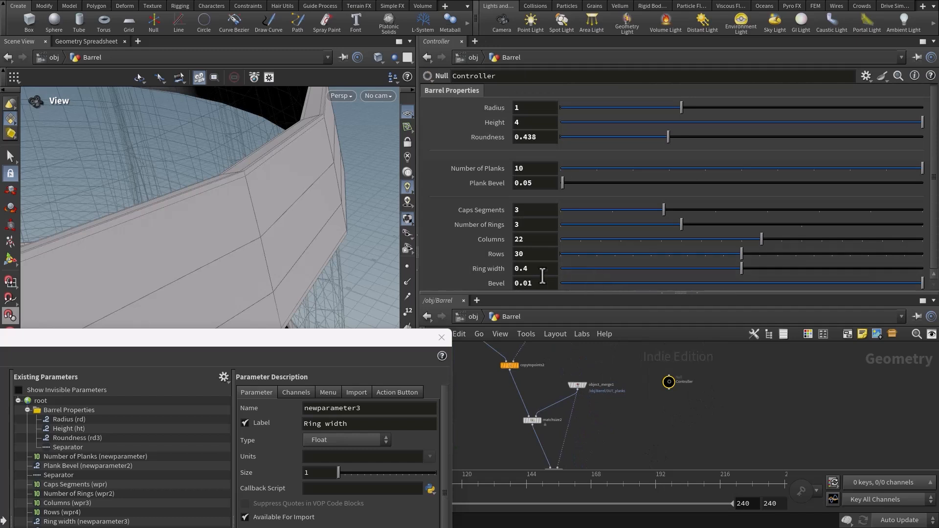
pyautogui.rightClick(540, 285)
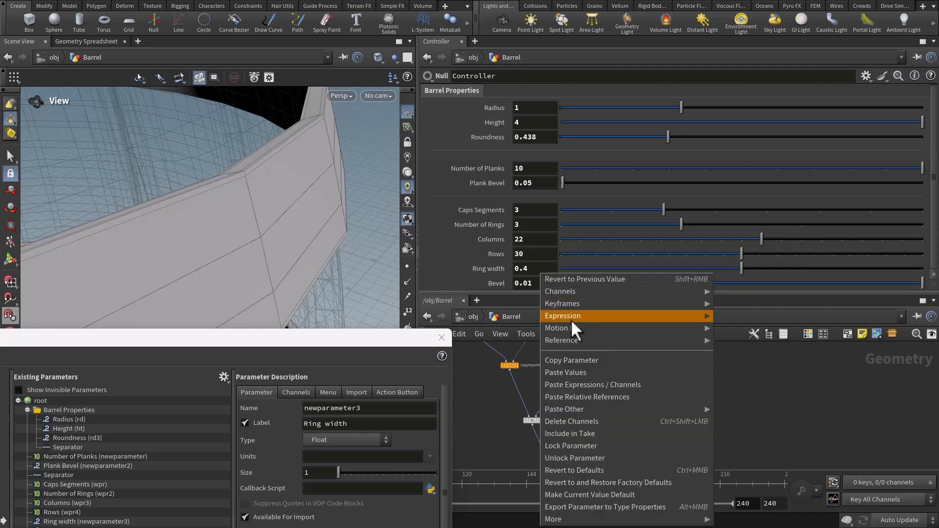
pyautogui.click(571, 360)
# Paste the copied Bevel as a relative reference into the Distance of polybevel3.
pyautogui.moveTo(665, 439); pyautogui.dragTo(681, 370, button='middle')
pyautogui.scroll(2, 610, 411)
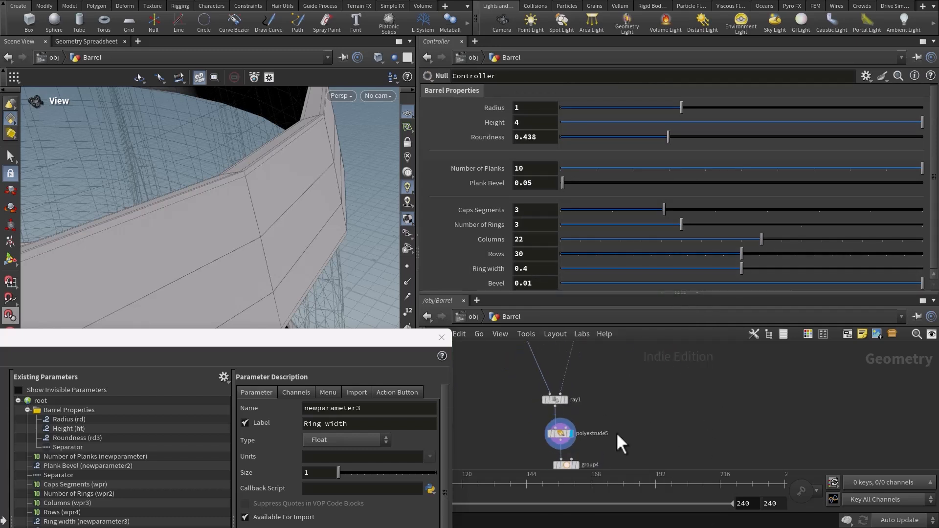
pyautogui.moveTo(616, 432); pyautogui.dragTo(630, 404, button='middle')
pyautogui.moveTo(595, 418); pyautogui.dragTo(595, 419)
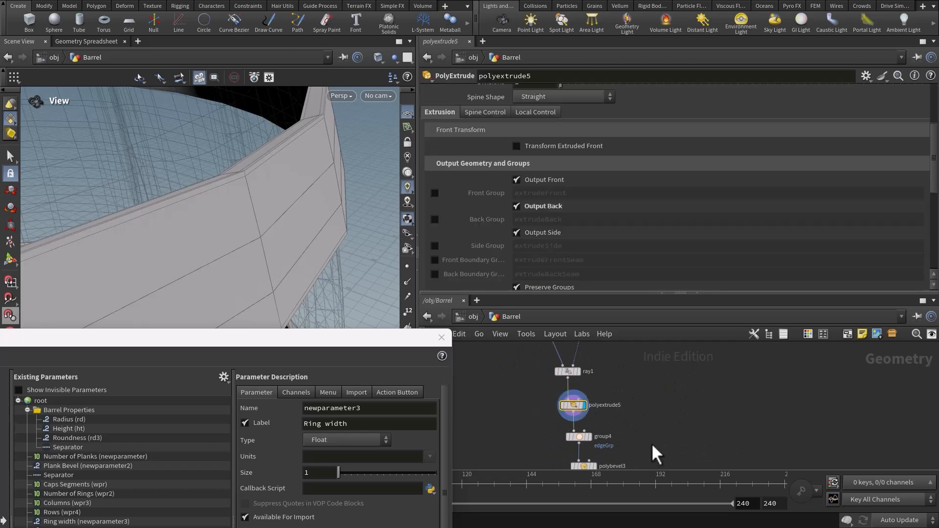
pyautogui.moveTo(651, 443); pyautogui.dragTo(639, 375, button='middle')
pyautogui.click(581, 397)
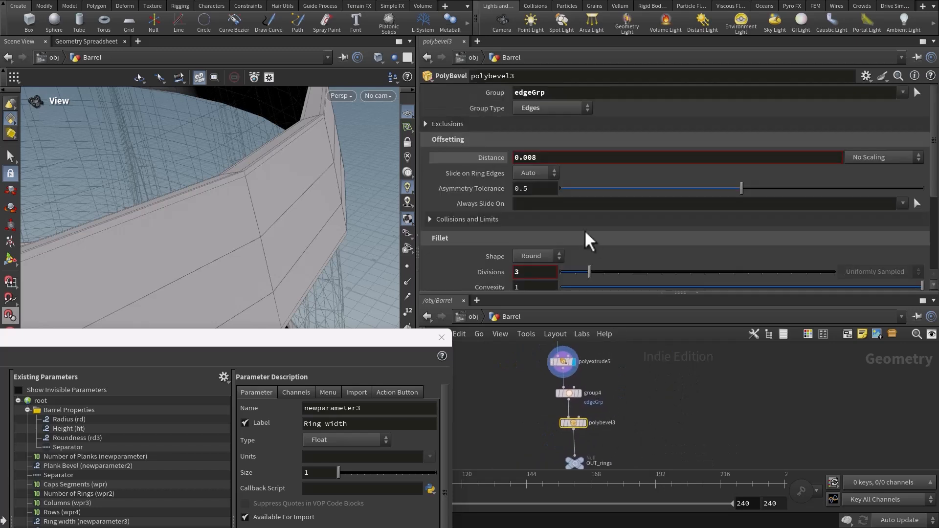
pyautogui.moveTo(548, 156); pyautogui.dragTo(490, 163)
pyautogui.click(553, 146)
pyautogui.moveTo(552, 157); pyautogui.dragTo(506, 159)
pyautogui.rightClick(543, 156)
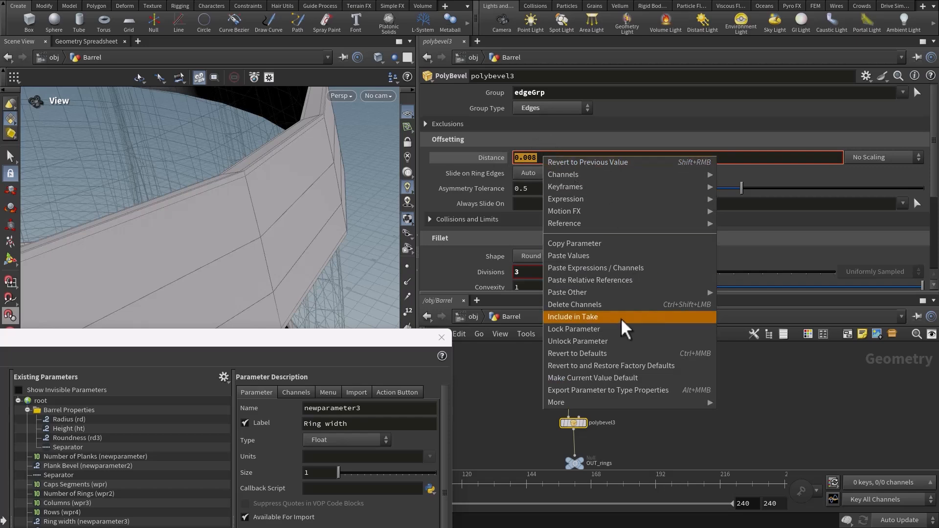
pyautogui.click(612, 281)
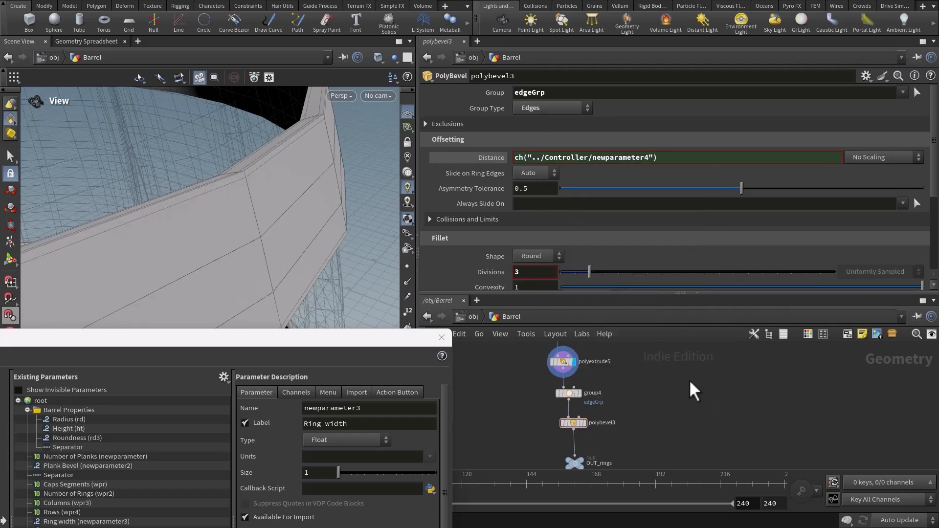
# Select the Controller and accept its edited parameter interface, closing the editor window.
pyautogui.moveTo(258, 143)
pyautogui.mouseDown()
pyautogui.moveTo(272, 160)
pyautogui.moveTo(255, 147)
pyautogui.mouseUp()
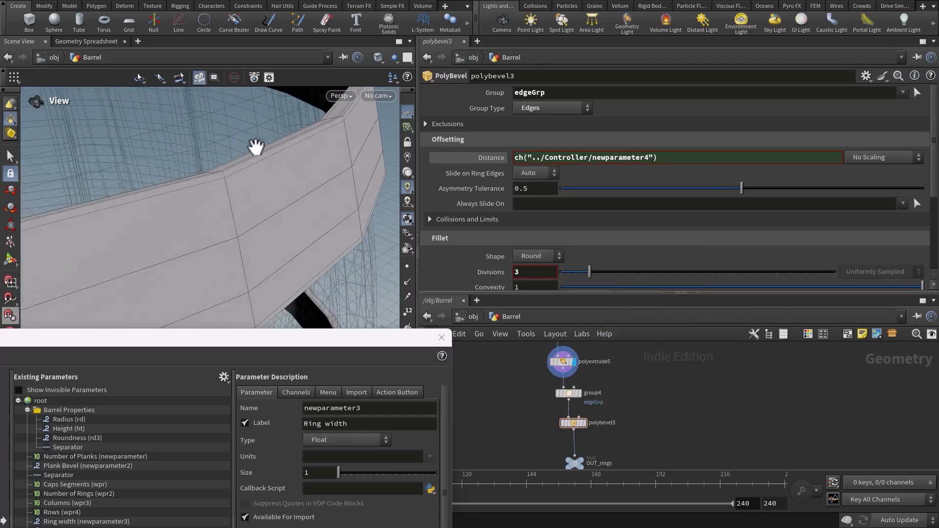
pyautogui.moveTo(685, 392)
pyautogui.mouseDown(button='middle')
pyautogui.moveTo(679, 369)
pyautogui.moveTo(670, 406)
pyautogui.moveTo(642, 435)
pyautogui.mouseUp(button='middle')
pyautogui.scroll(-2, 642, 435)
pyautogui.moveTo(653, 349); pyautogui.dragTo(635, 435, button='middle')
pyautogui.click(649, 376)
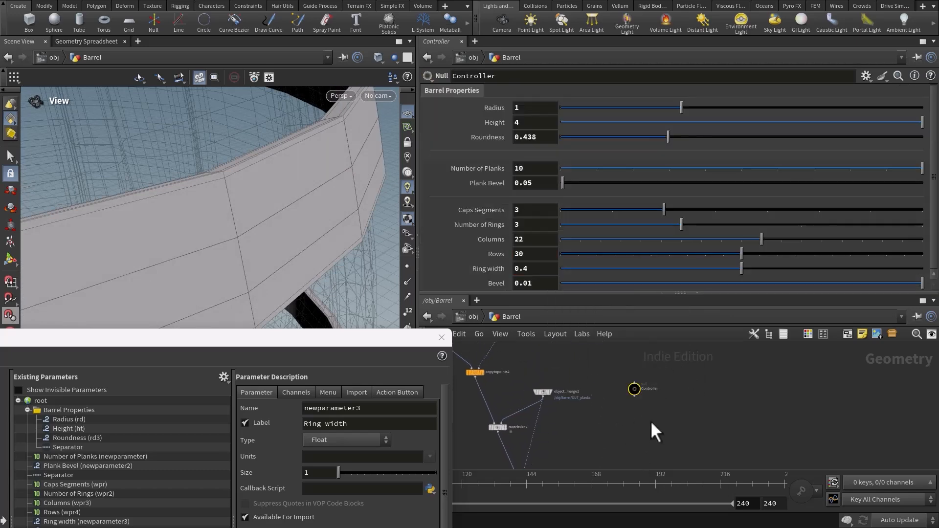
pyautogui.moveTo(289, 180); pyautogui.dragTo(367, 234)
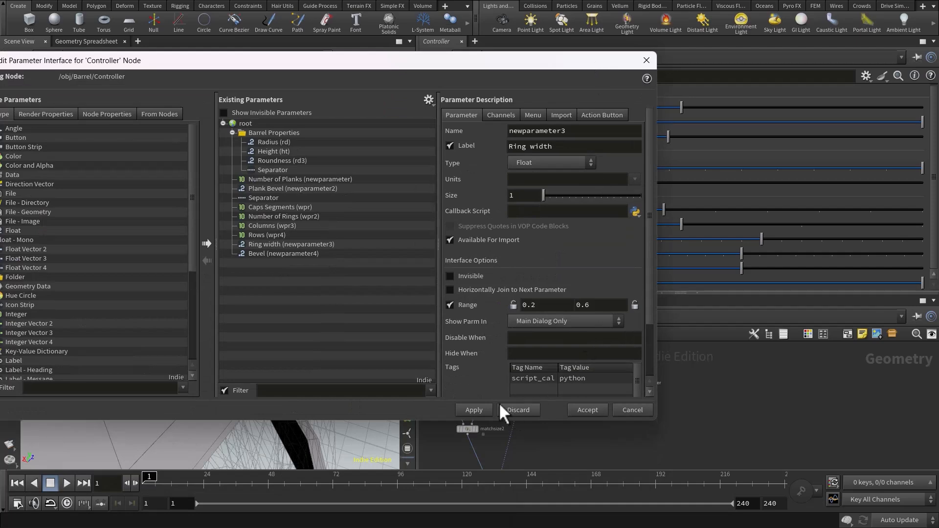
pyautogui.click(585, 408)
# Display the OUT_rings node's result in the viewport.
pyautogui.moveTo(244, 247); pyautogui.dragTo(311, 267)
pyautogui.moveTo(606, 428); pyautogui.dragTo(648, 305, button='middle')
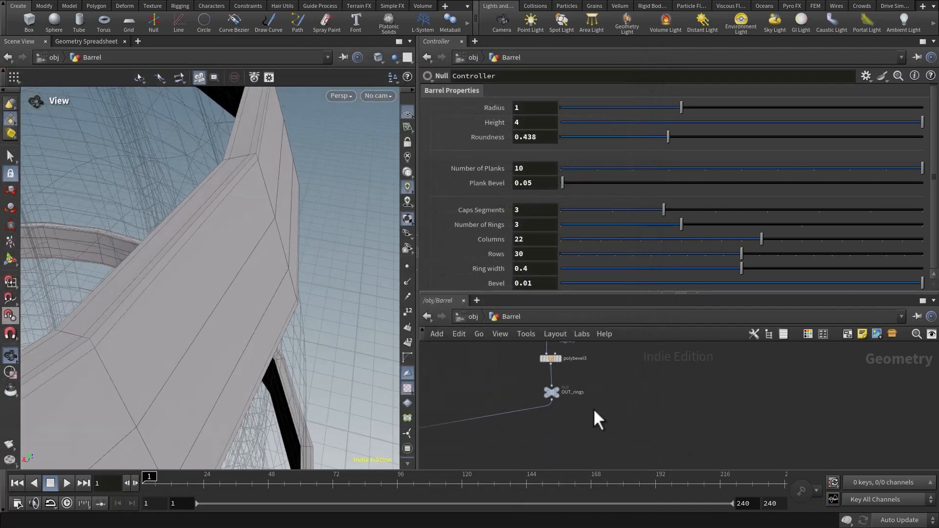
pyautogui.click(576, 400)
pyautogui.moveTo(171, 225); pyautogui.dragTo(323, 268)
# Test the Controller's Bevel range, leave it at 0.01 and inspect the rings around the barrel.
pyautogui.click(548, 285)
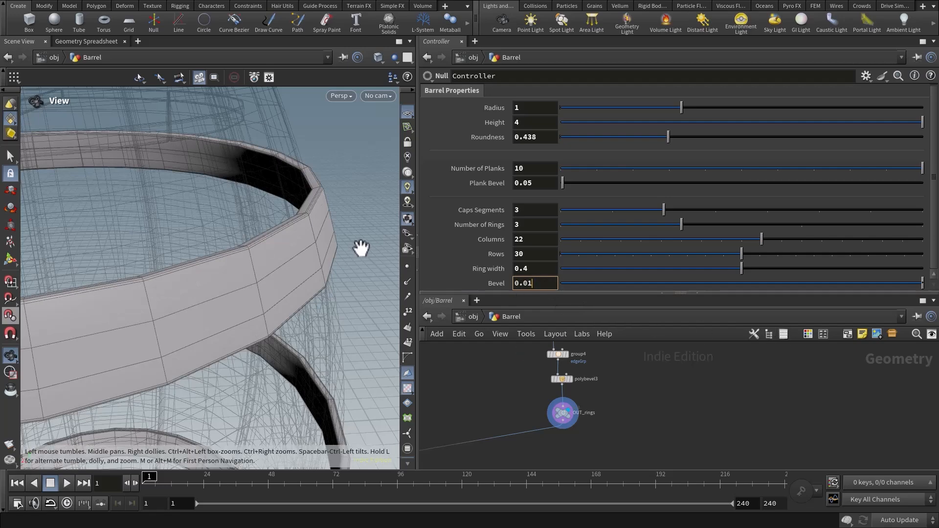
pyautogui.moveTo(360, 248); pyautogui.dragTo(345, 259)
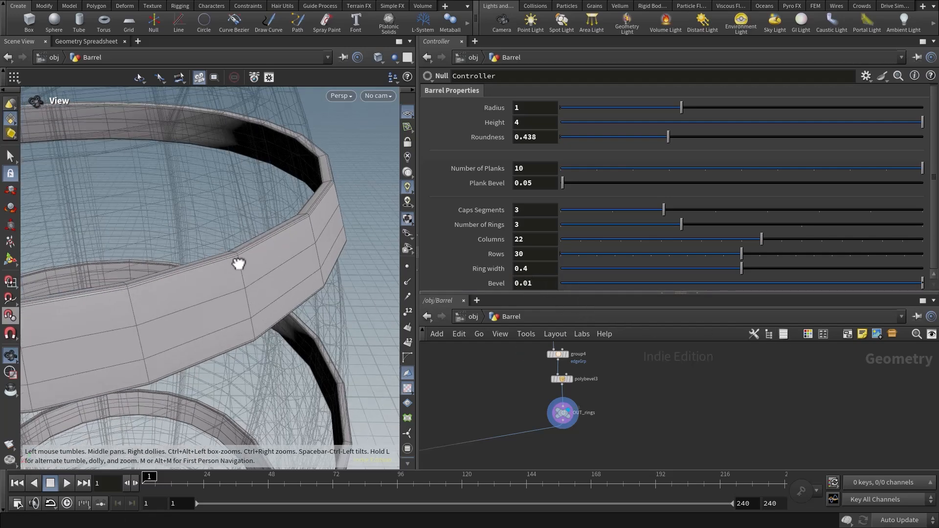
pyautogui.moveTo(237, 266); pyautogui.dragTo(212, 324)
pyautogui.moveTo(666, 284); pyautogui.dragTo(933, 270)
pyautogui.moveTo(234, 304); pyautogui.dragTo(58, 293, button='right')
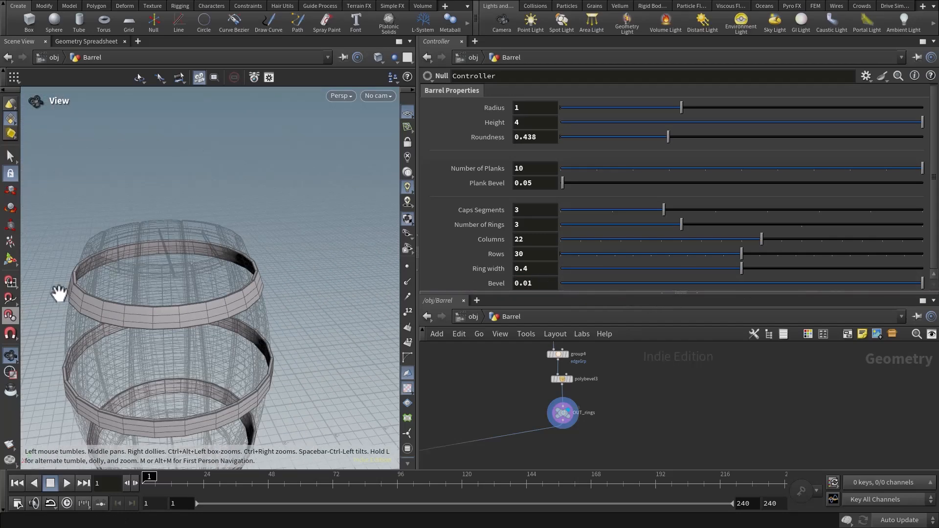
pyautogui.moveTo(122, 360); pyautogui.dragTo(191, 297, button='middle')
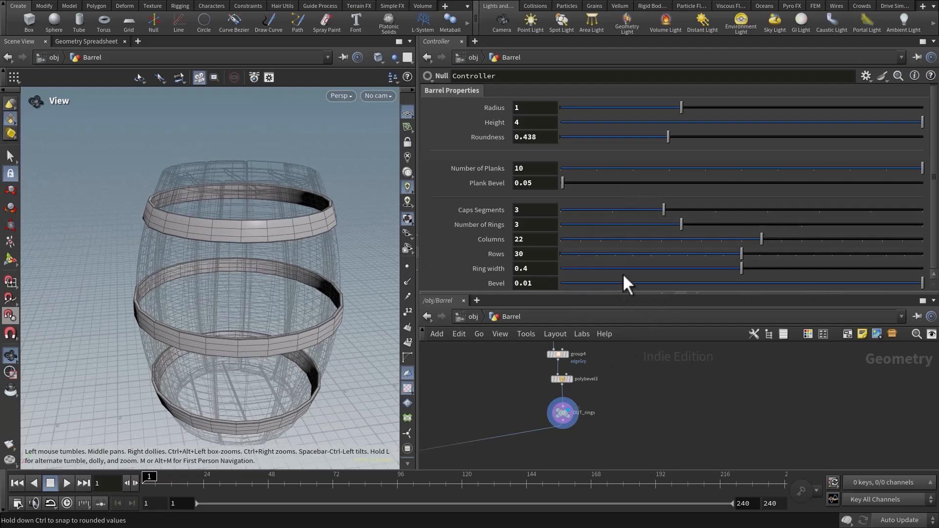
pyautogui.moveTo(256, 346); pyautogui.dragTo(255, 300, button='middle')
# Display the merge1 node and examine the complete barrel from several angles.
pyautogui.moveTo(509, 438); pyautogui.dragTo(743, 376, button='middle')
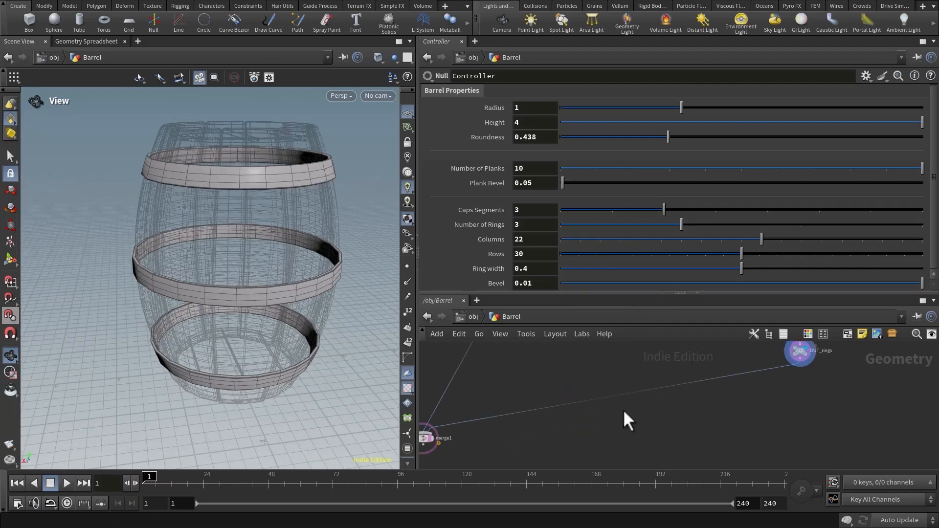
pyautogui.moveTo(623, 409); pyautogui.dragTo(754, 384, button='middle')
pyautogui.click(567, 409)
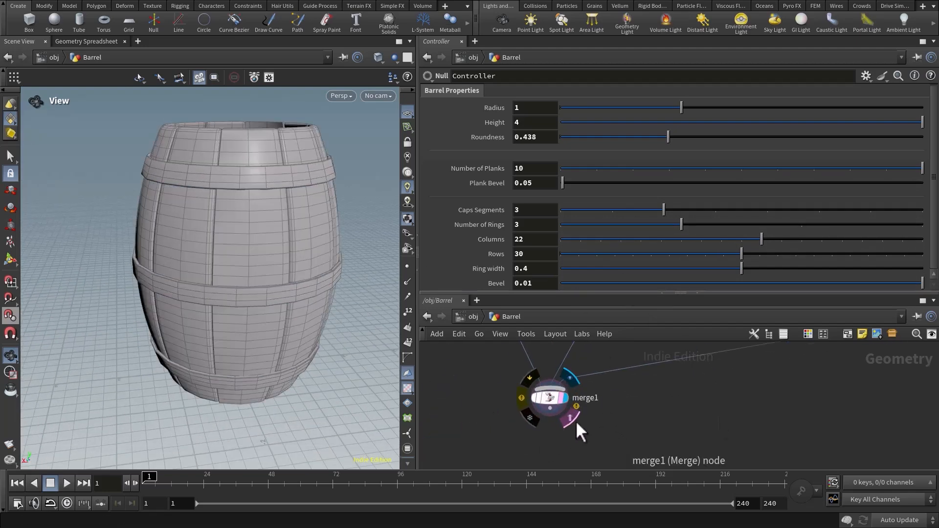
pyautogui.scroll(2, 570, 430)
pyautogui.moveTo(274, 274); pyautogui.dragTo(253, 289)
pyautogui.moveTo(253, 288); pyautogui.dragTo(258, 280, button='middle')
pyautogui.moveTo(258, 280); pyautogui.dragTo(296, 296)
pyautogui.moveTo(295, 295); pyautogui.dragTo(190, 277, button='right')
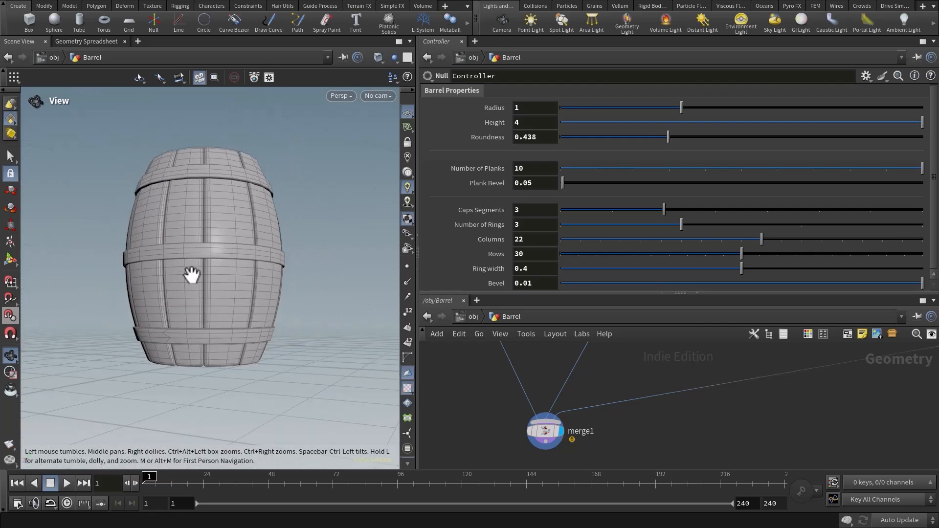
pyautogui.moveTo(191, 277); pyautogui.dragTo(245, 324)
pyautogui.moveTo(245, 325); pyautogui.dragTo(267, 330, button='right')
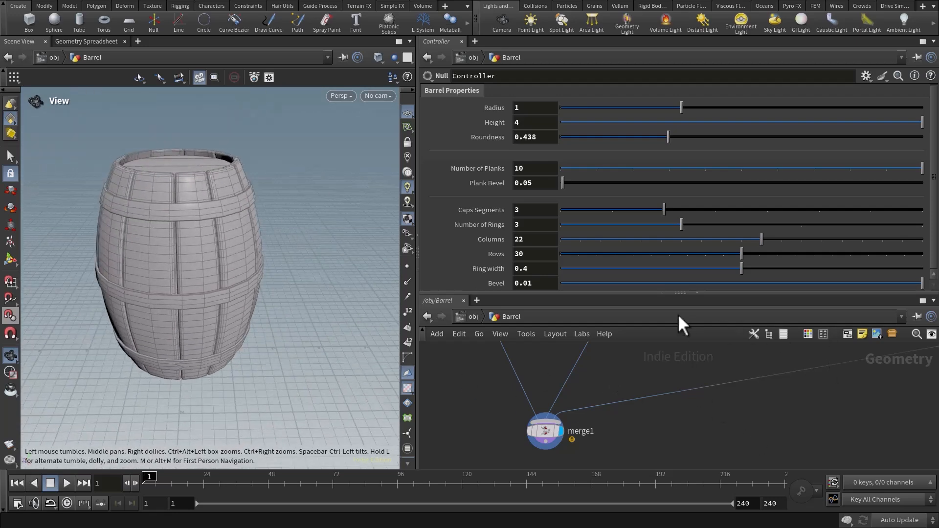
# Enlarge the network area, select the ring branch's nodes and lay them out automatically.
pyautogui.moveTo(659, 291); pyautogui.dragTo(663, 201)
pyautogui.moveTo(760, 388); pyautogui.dragTo(716, 464, button='middle')
pyautogui.scroll(-3, 775, 357)
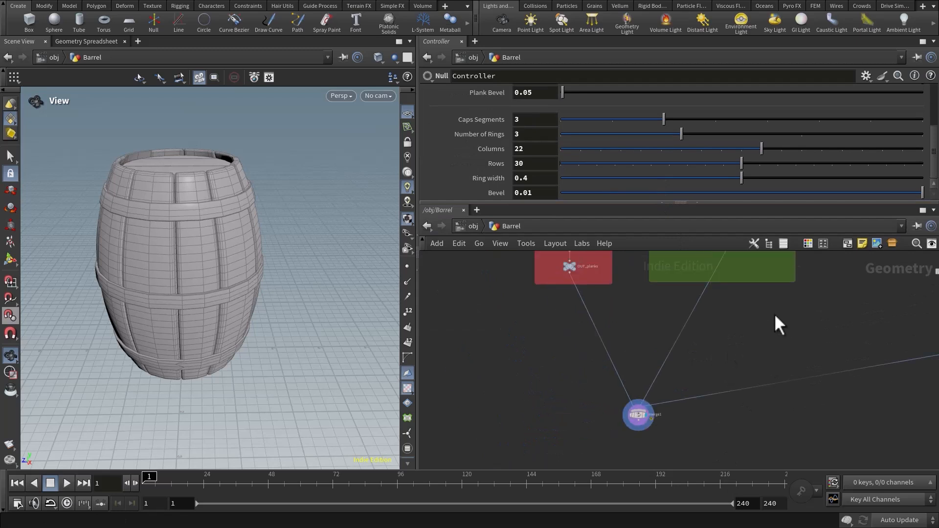
pyautogui.moveTo(770, 330); pyautogui.dragTo(679, 431, button='middle')
pyautogui.scroll(-5, 681, 438)
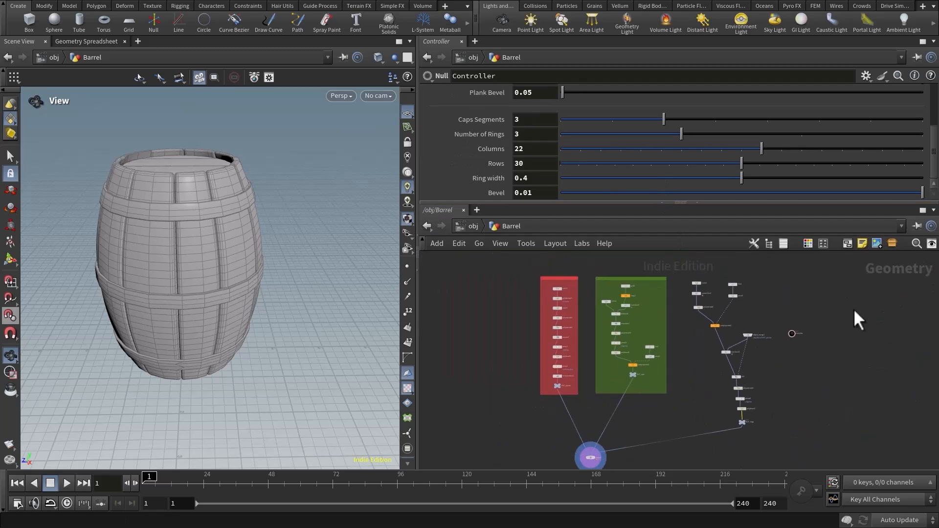
pyautogui.moveTo(679, 264); pyautogui.dragTo(777, 442)
pyautogui.press('l')
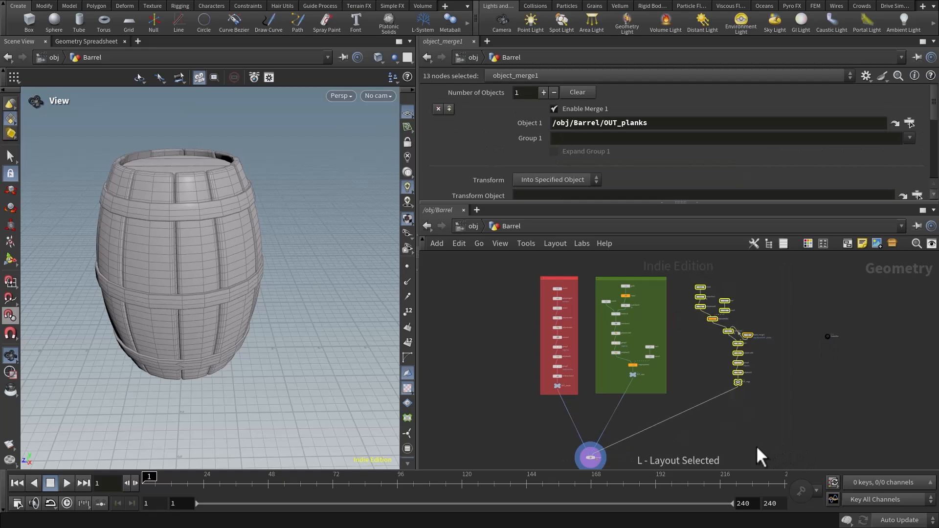
pyautogui.scroll(4, 683, 433)
pyautogui.moveTo(713, 419)
pyautogui.mouseDown()
pyautogui.moveTo(693, 417)
pyautogui.moveTo(708, 417)
pyautogui.mouseUp()
pyautogui.click(780, 434)
pyautogui.scroll(-3, 786, 404)
pyautogui.moveTo(791, 403); pyautogui.dragTo(749, 417, button='middle')
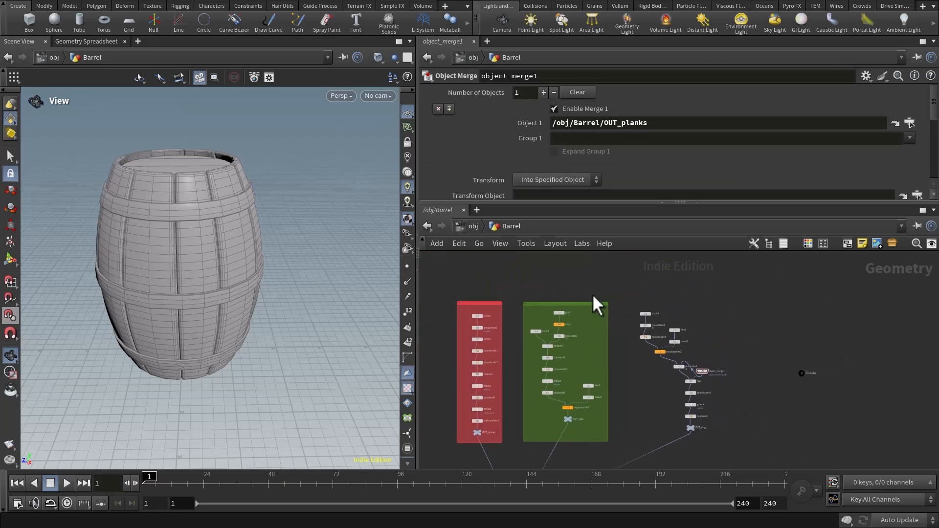
# Enclose the ring branch's nodes in a network box and extend its borders around them.
pyautogui.moveTo(656, 363); pyautogui.dragTo(750, 449)
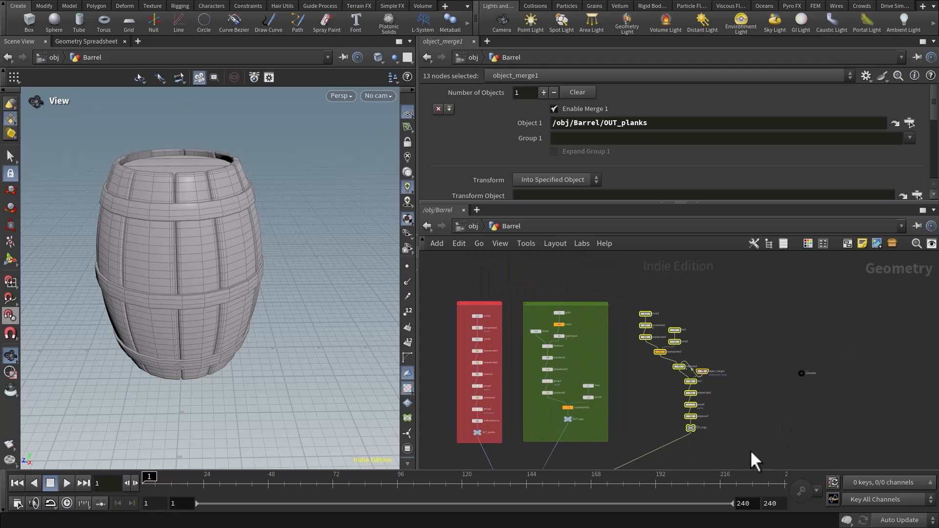
pyautogui.hotkey('shift', 'o')
pyautogui.scroll(2, 728, 371)
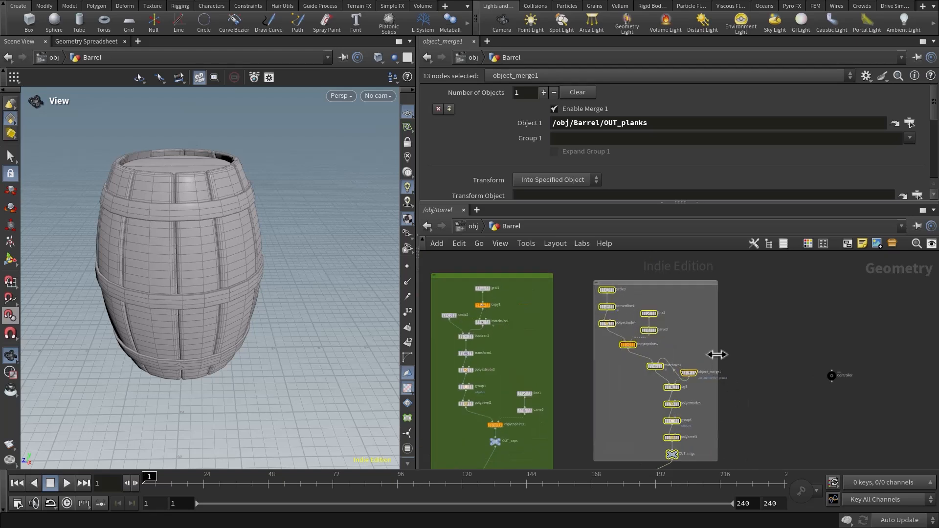
pyautogui.moveTo(717, 354); pyautogui.dragTo(727, 355)
pyautogui.moveTo(750, 419); pyautogui.dragTo(753, 409, button='middle')
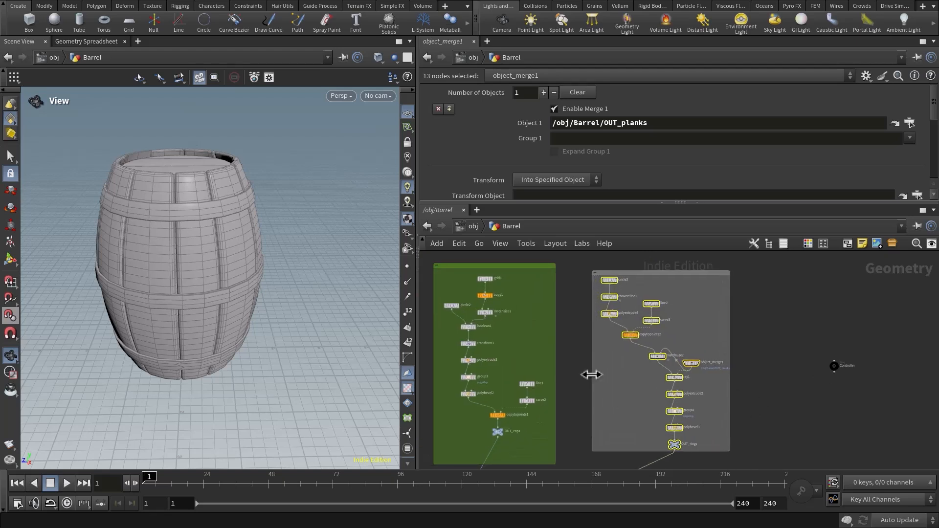
pyautogui.moveTo(591, 375); pyautogui.dragTo(588, 375)
pyautogui.moveTo(647, 452); pyautogui.dragTo(645, 467)
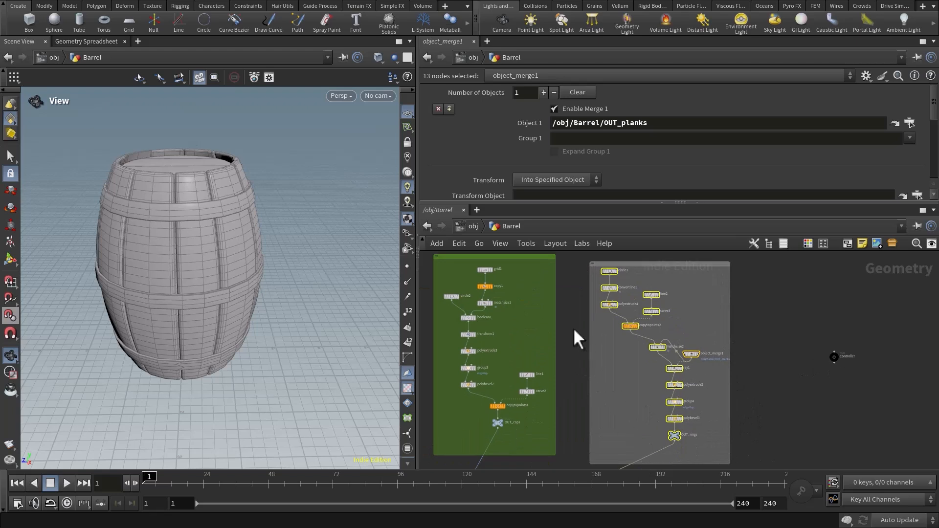
pyautogui.moveTo(664, 257); pyautogui.dragTo(664, 343, button='middle')
pyautogui.moveTo(661, 349); pyautogui.dragTo(644, 341)
# Color the ring branch's network box blue.
pyautogui.moveTo(750, 385); pyautogui.dragTo(768, 337, button='middle')
pyautogui.scroll(3, 745, 377)
pyautogui.scroll(-2, 769, 337)
pyautogui.moveTo(745, 279); pyautogui.dragTo(730, 358, button='middle')
pyautogui.click(673, 291)
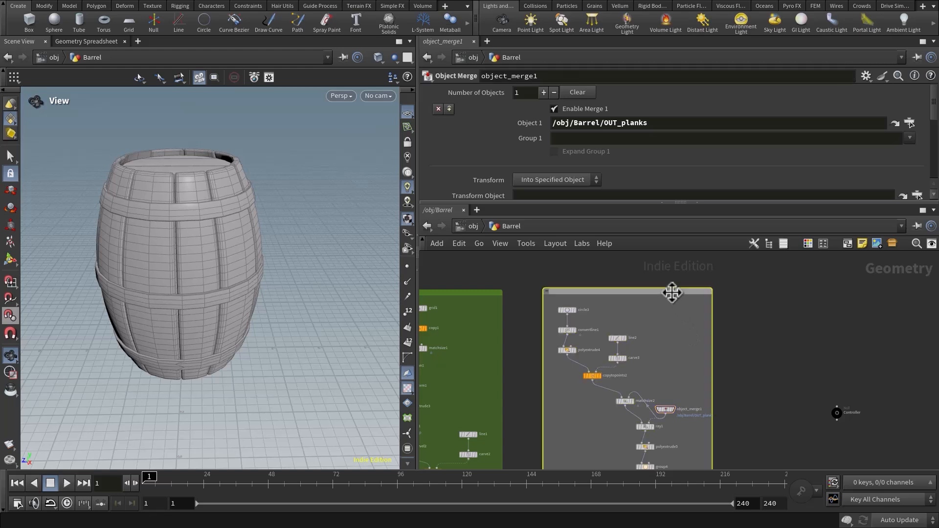
pyautogui.press('c')
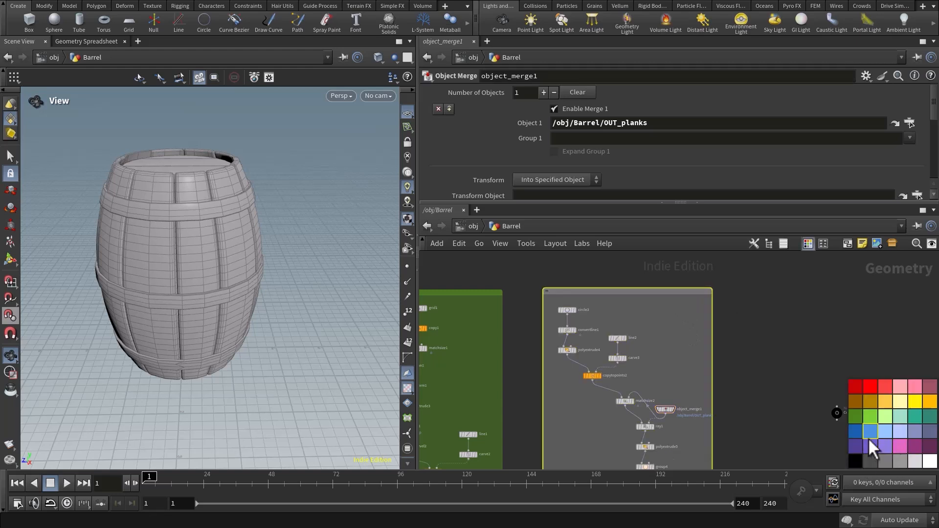
pyautogui.press('c')
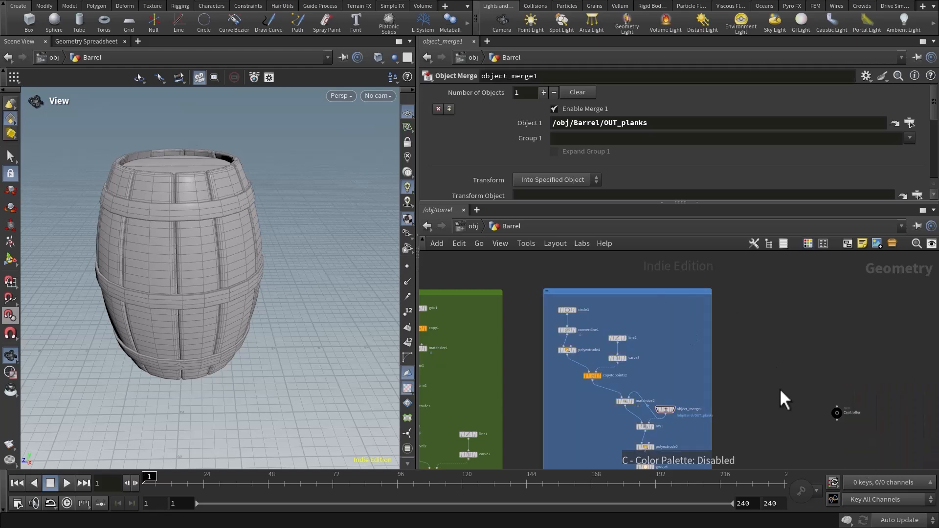
# Move the Controller node closer to the blue network box.
pyautogui.scroll(-3, 779, 382)
pyautogui.moveTo(780, 330); pyautogui.dragTo(792, 306, button='middle')
pyautogui.click(823, 317)
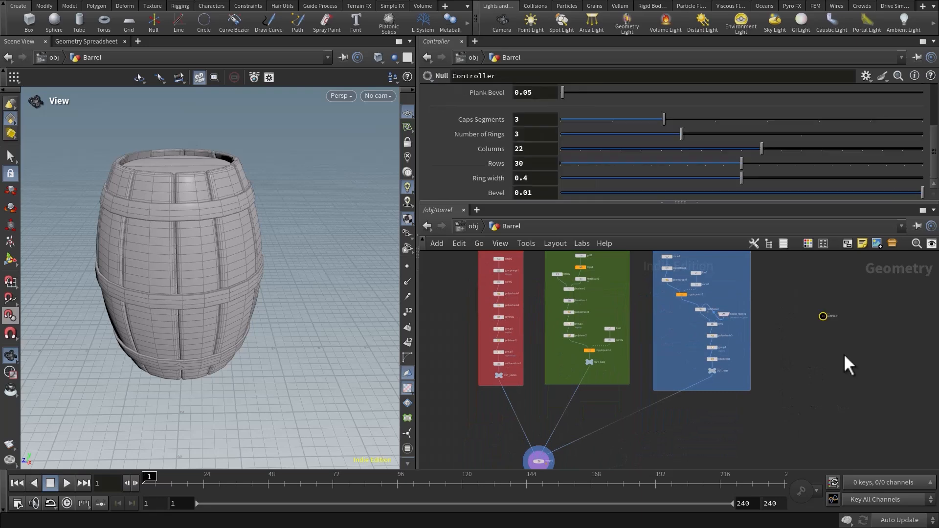
pyautogui.moveTo(824, 317); pyautogui.dragTo(795, 356)
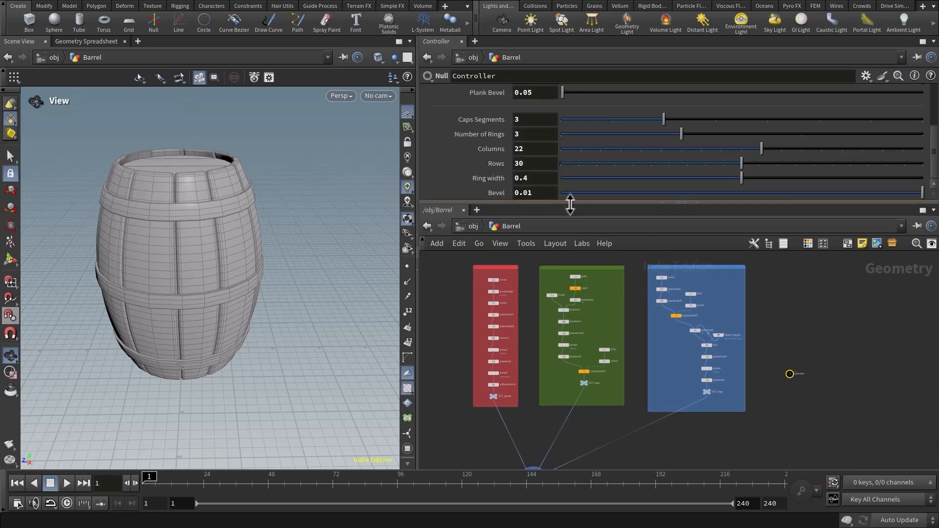
# Enlarge the Controller's parameter area and examine the finished barrel from different angles.
pyautogui.moveTo(570, 202); pyautogui.dragTo(618, 256)
pyautogui.moveTo(204, 268); pyautogui.dragTo(232, 229, button='middle')
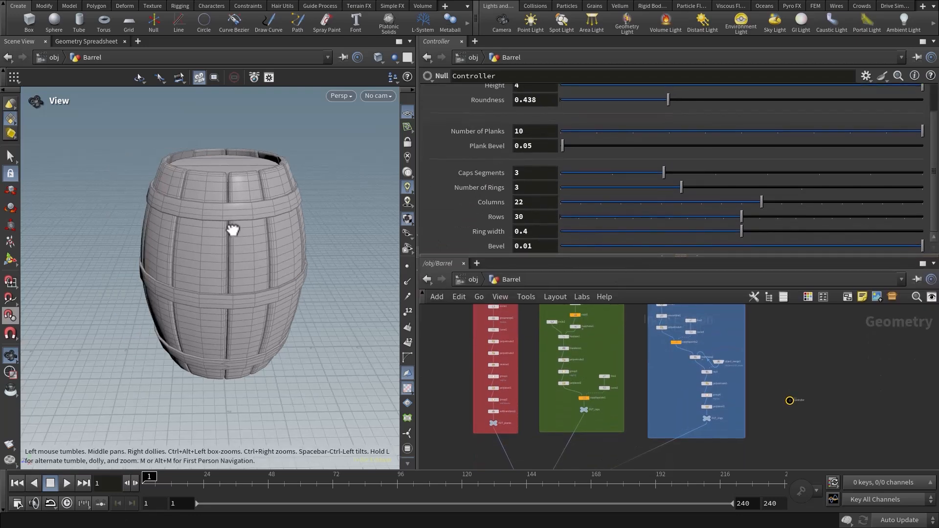
pyautogui.moveTo(232, 230); pyautogui.dragTo(257, 233)
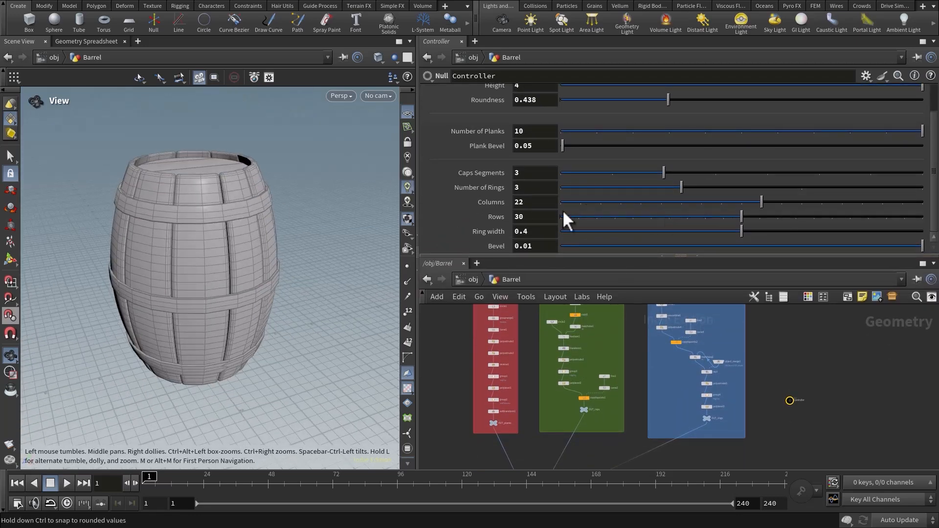
pyautogui.moveTo(259, 329); pyautogui.dragTo(243, 251)
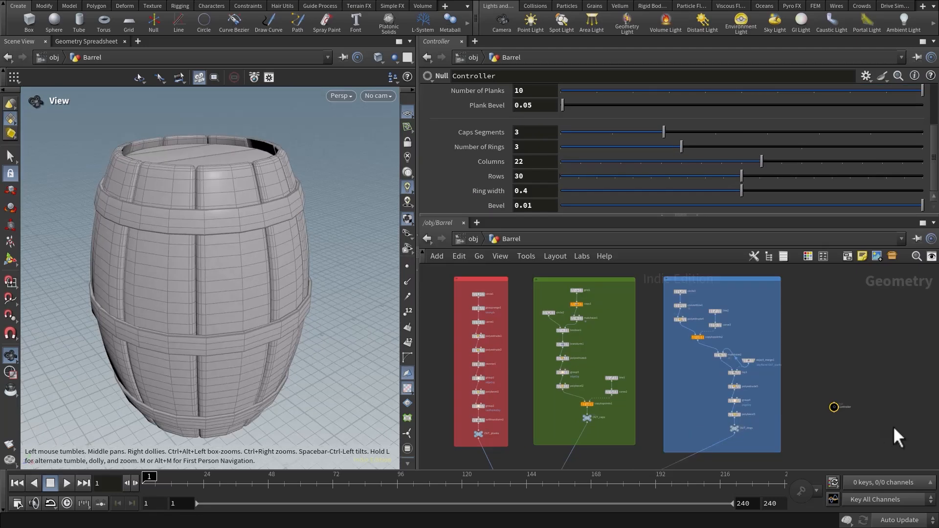